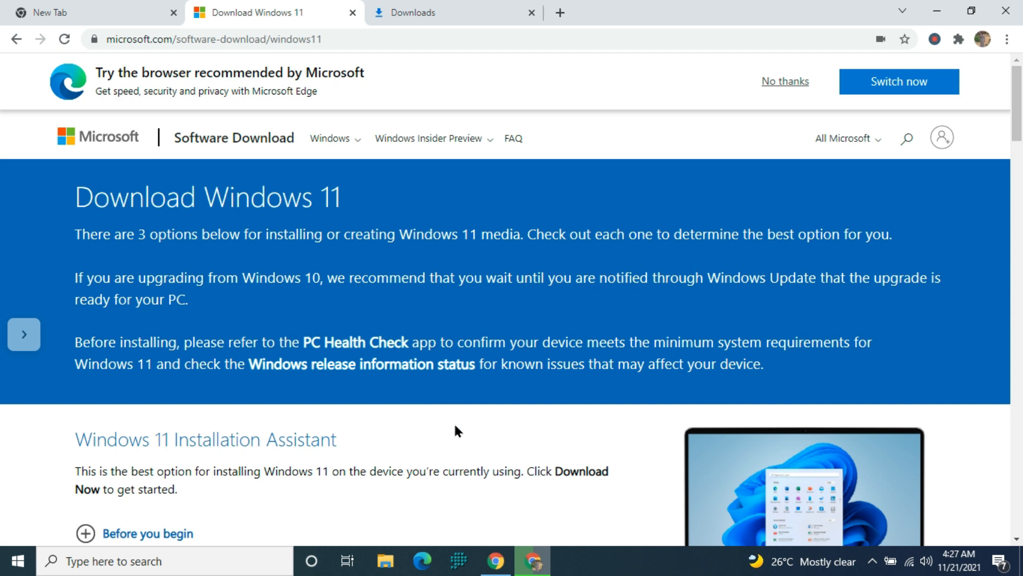
- Decline the banner recommending a switch to Microsoft Edge
left_click(784, 84)
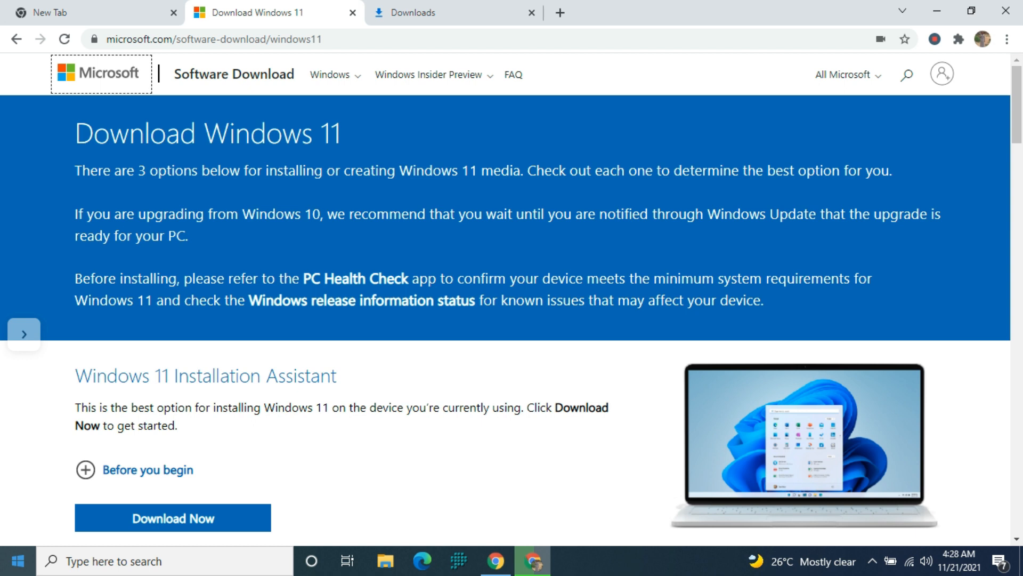
- Search Windows for dxdiag, check the PC's system information in the DirectX Diagnostic Tool, and exit the tool
left_click(68, 560)
type("dxd")
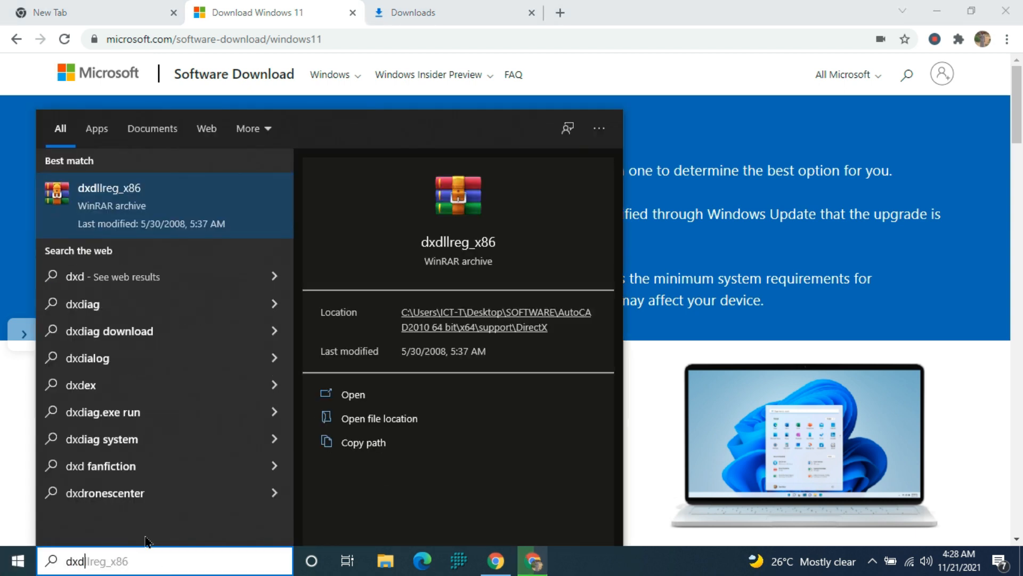
left_click(386, 393)
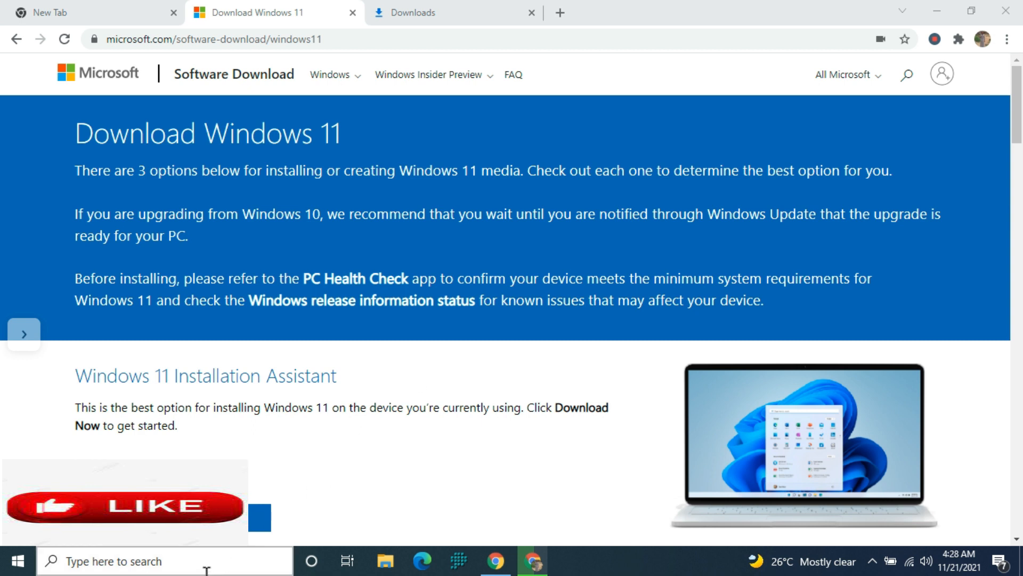
left_click(254, 563)
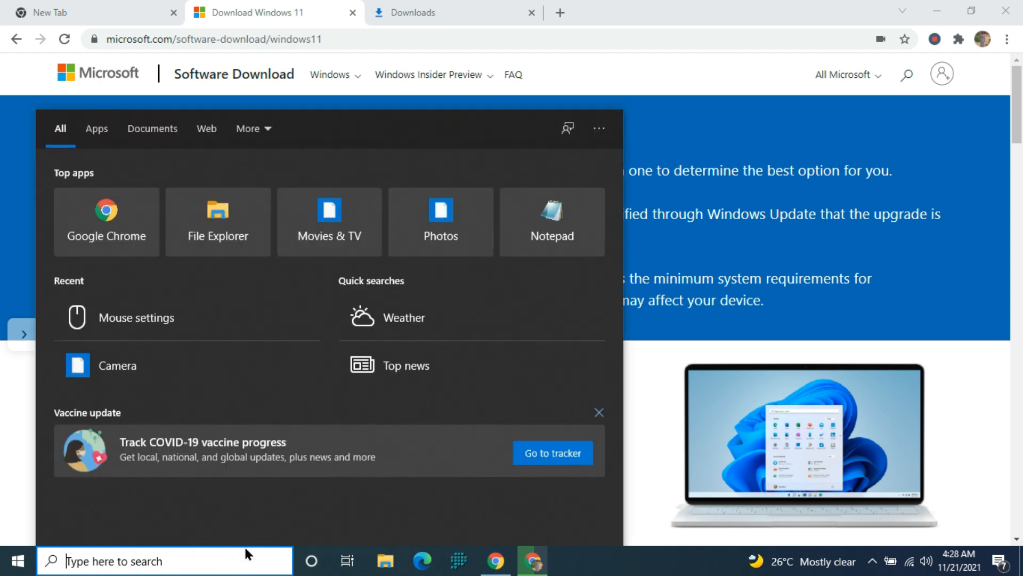
type("dxd")
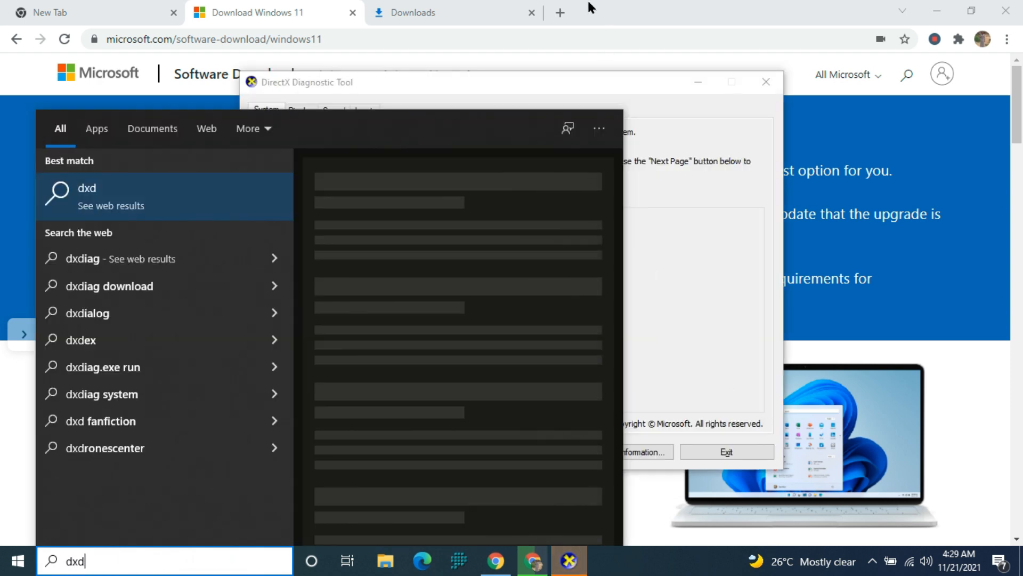
left_click(599, 80)
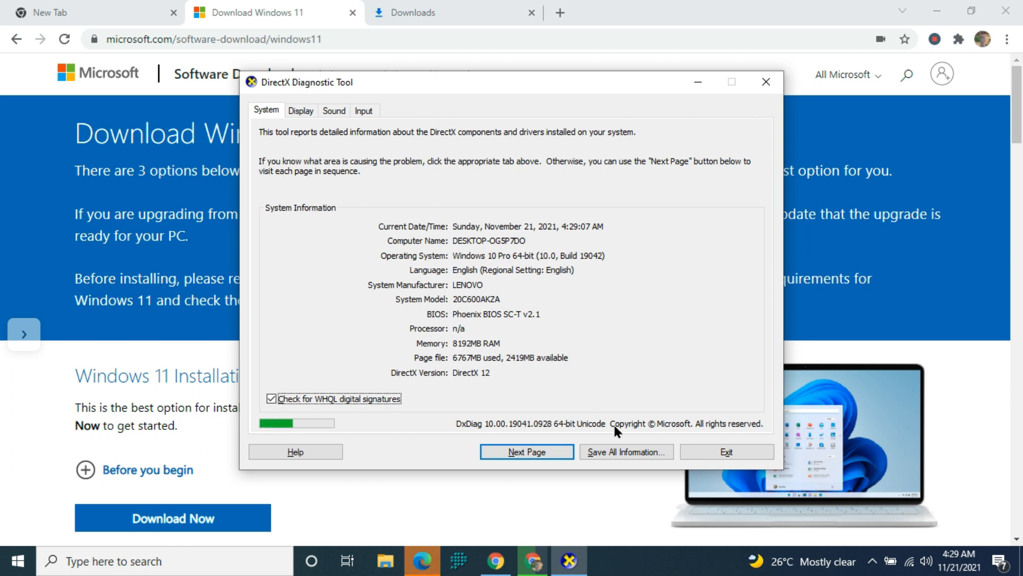
left_click(699, 450)
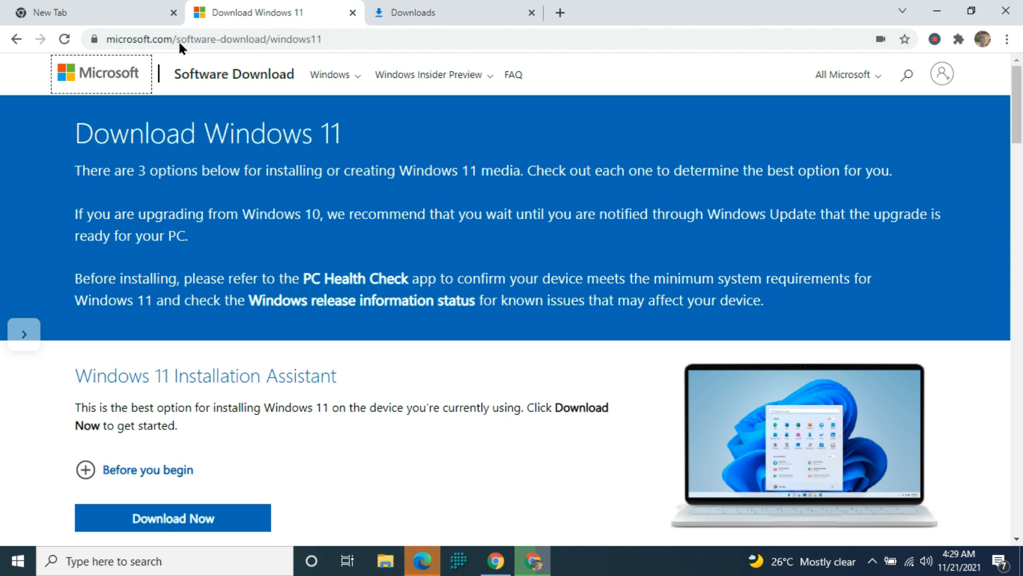
- Search the web for "download window 11" in the empty browser tab and open Microsoft's Download Windows 11 page
left_click(122, 13)
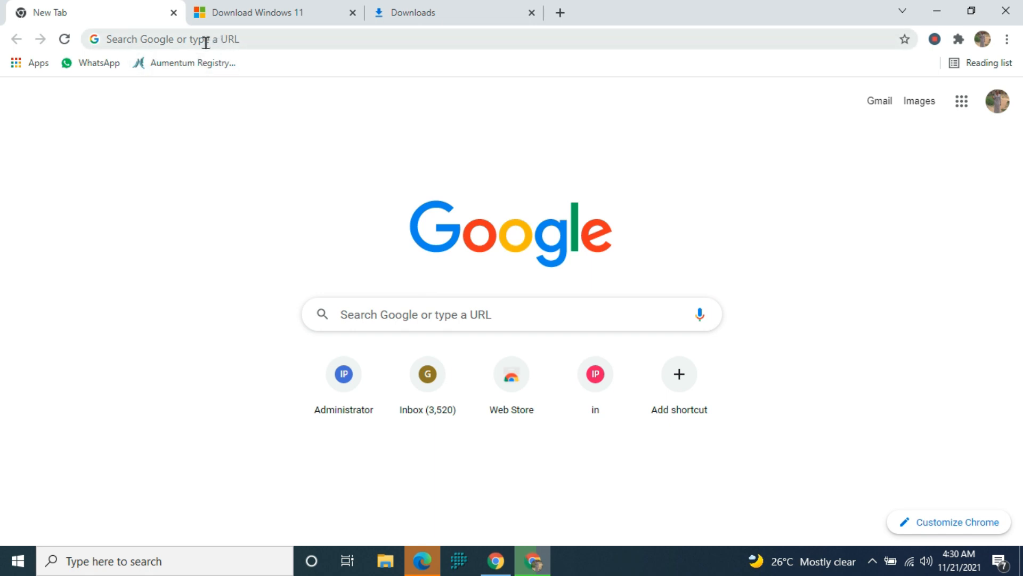
left_click(258, 10)
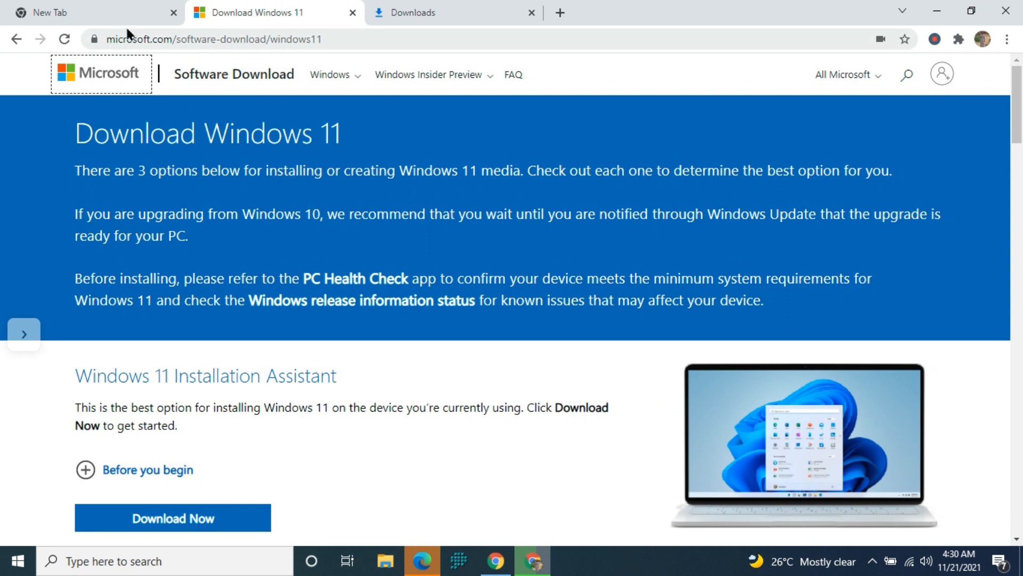
left_click(102, 13)
left_click(160, 39)
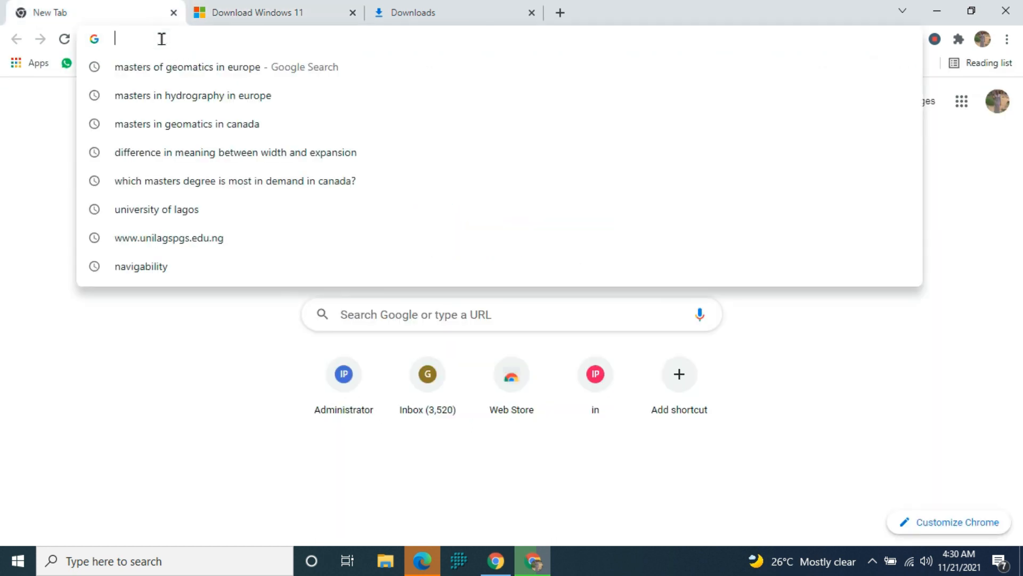
type("dow")
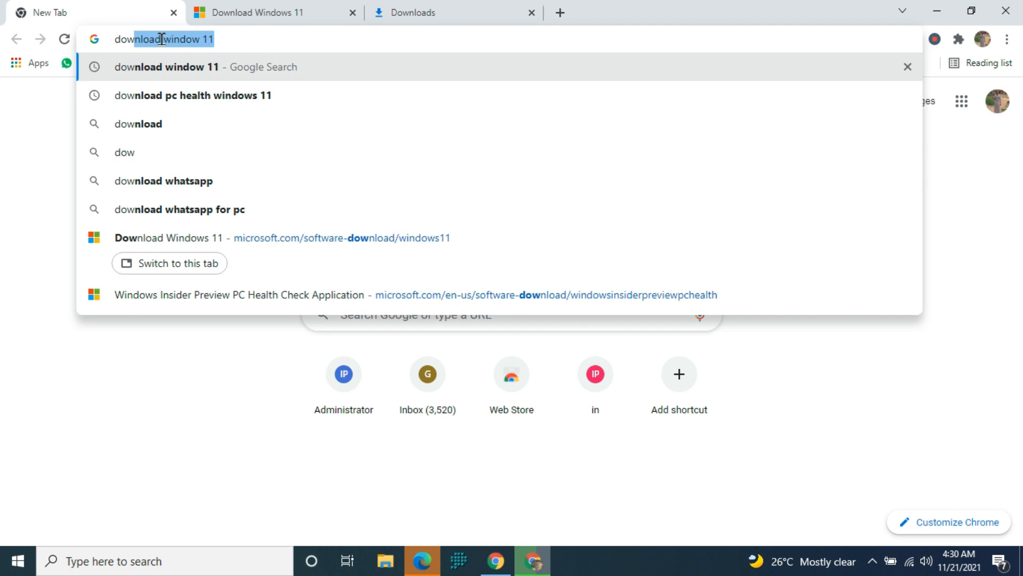
key("Return")
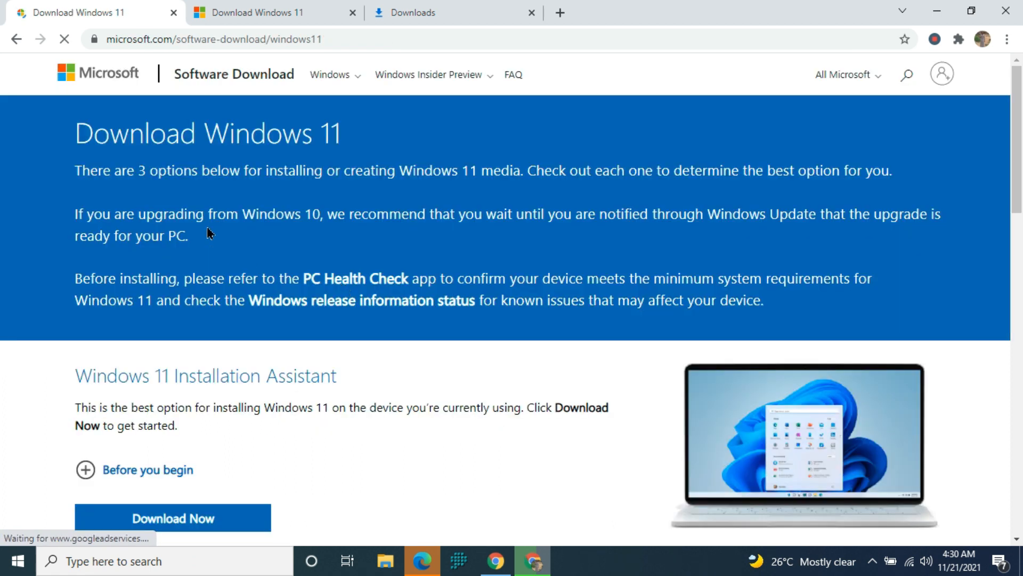
- Follow the PC Health Check link in the introduction of the Download Windows 11 page
scroll(218, 224, "down", 5)
scroll(234, 229, "up", 5)
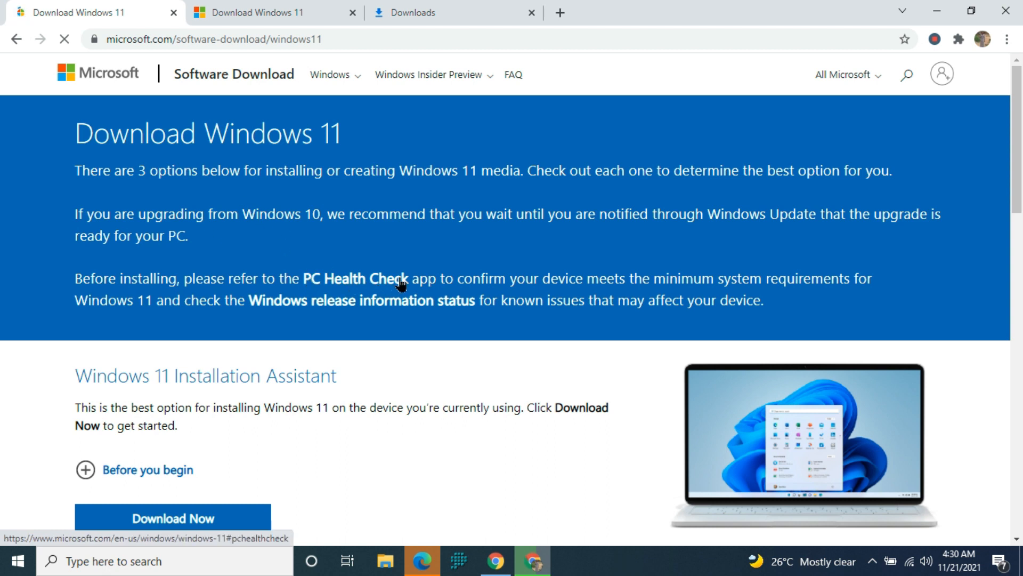
left_click(372, 288)
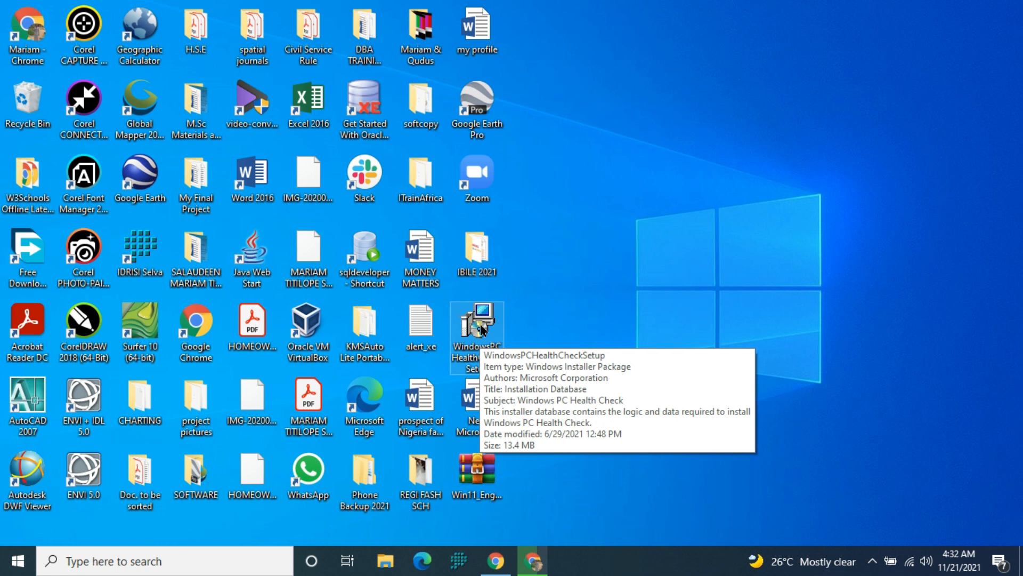
- Launch the installed PC Health Check app from the recently added programs
left_click(16, 563)
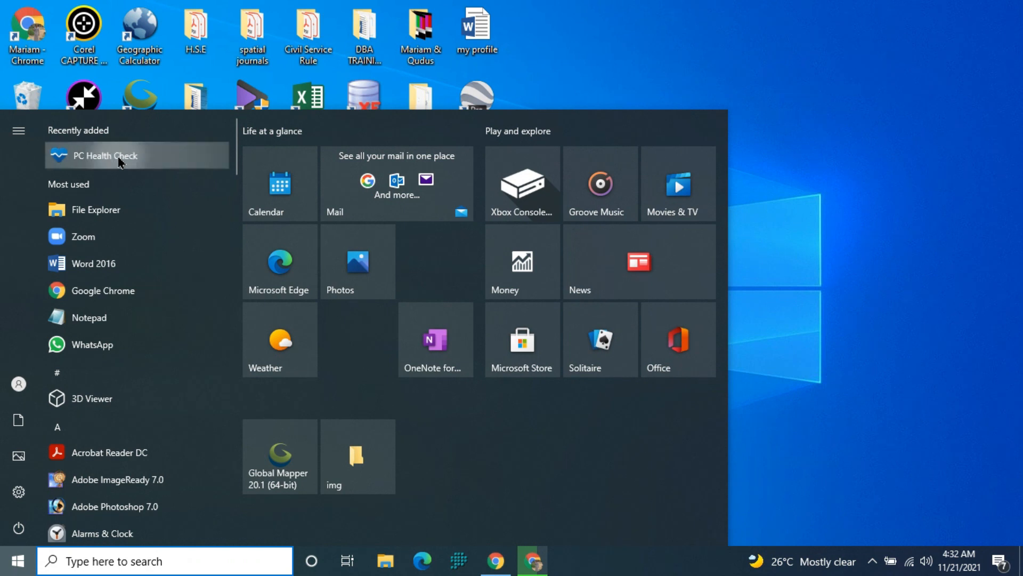
left_click(120, 160)
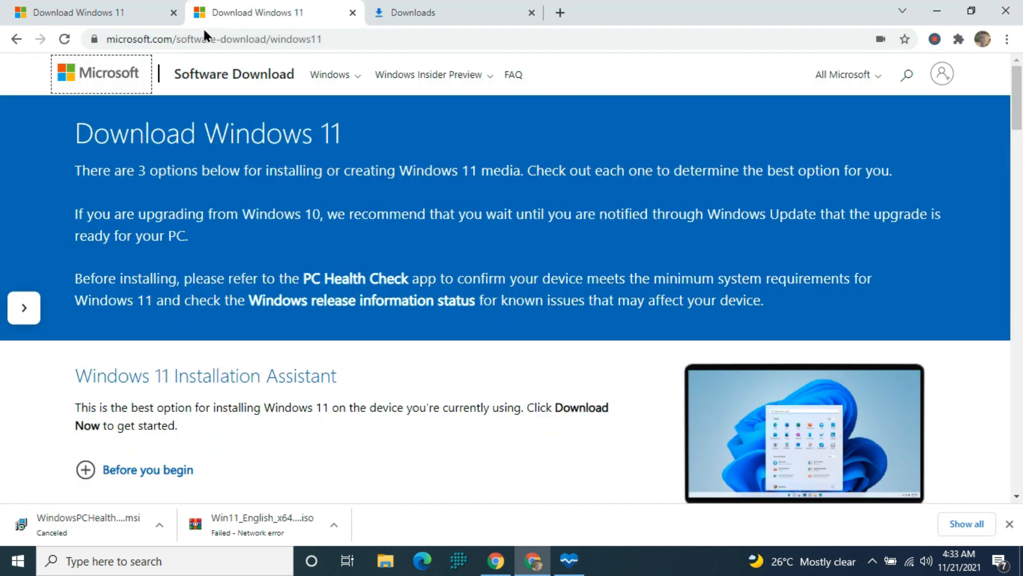
- Return to the Download Windows 11 page and review the Installation Assistant, Installation Media and Disk Image (ISO) options
left_click(124, 10)
scroll(296, 157, "down", 4)
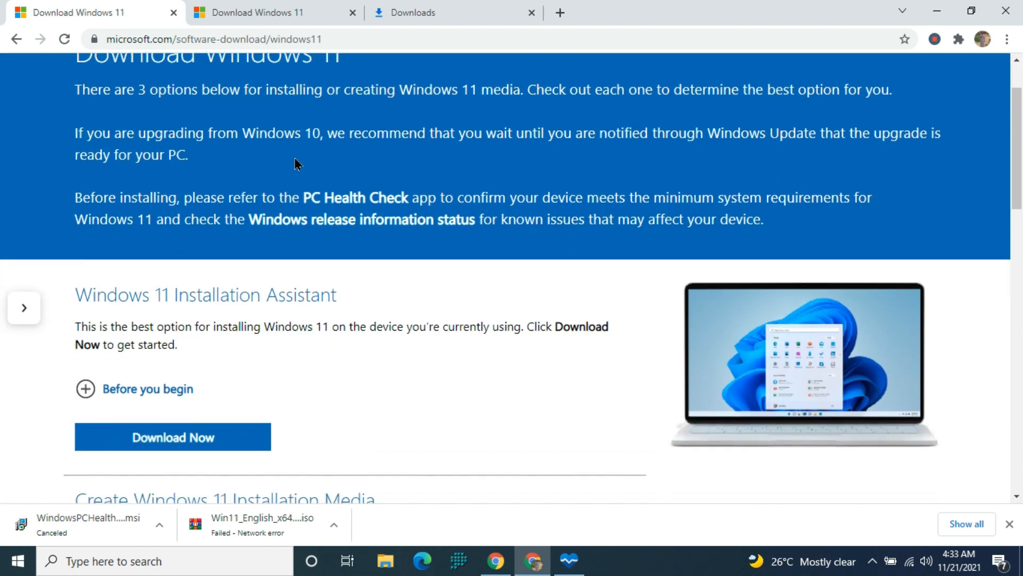
scroll(294, 167, "down", 5)
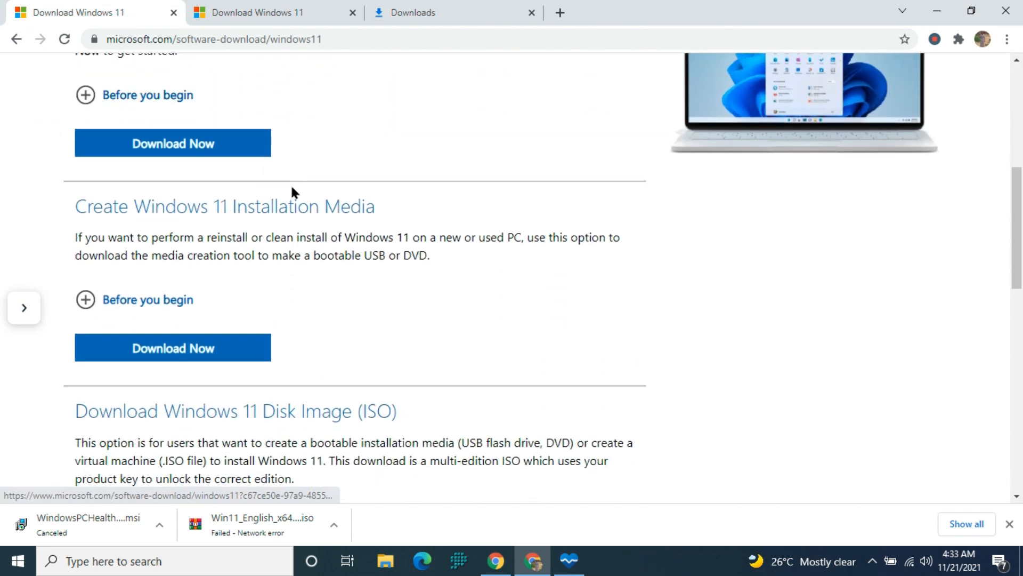
scroll(297, 187, "down", 1)
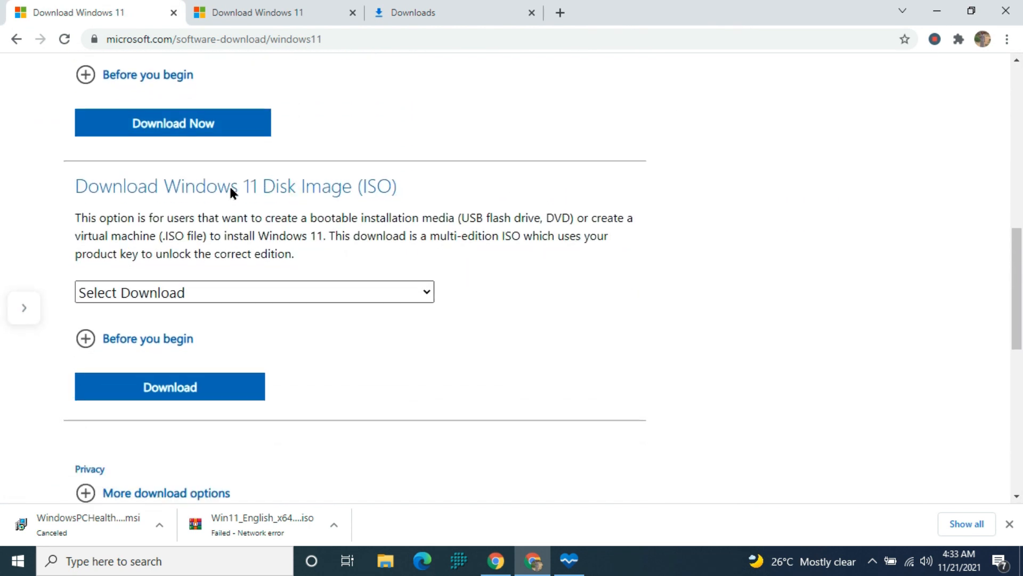
scroll(229, 186, "up", 8)
scroll(232, 183, "up", 3)
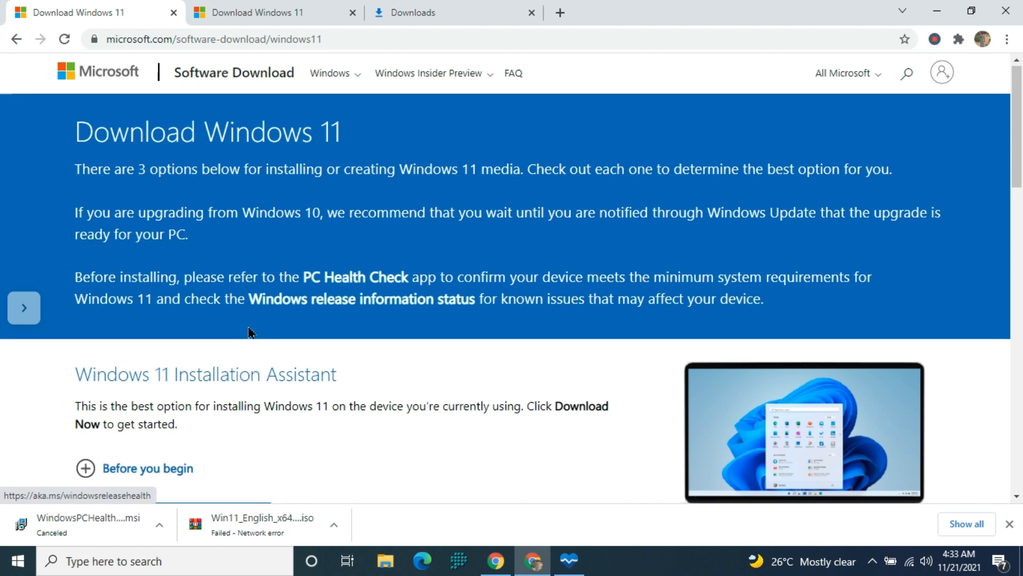
scroll(251, 311, "down", 7)
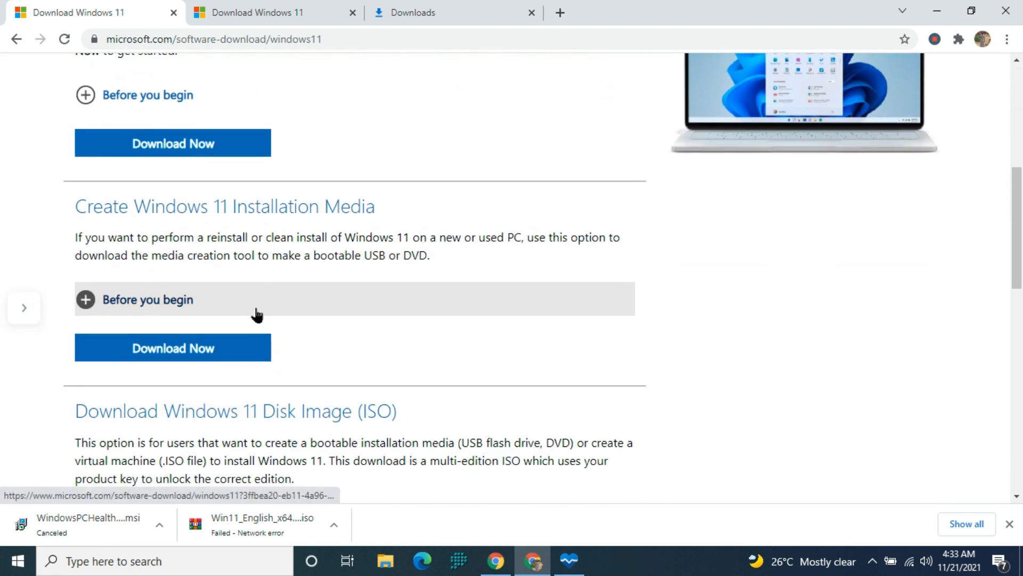
scroll(256, 316, "down", 3)
scroll(246, 300, "up", 3)
scroll(246, 304, "down", 1)
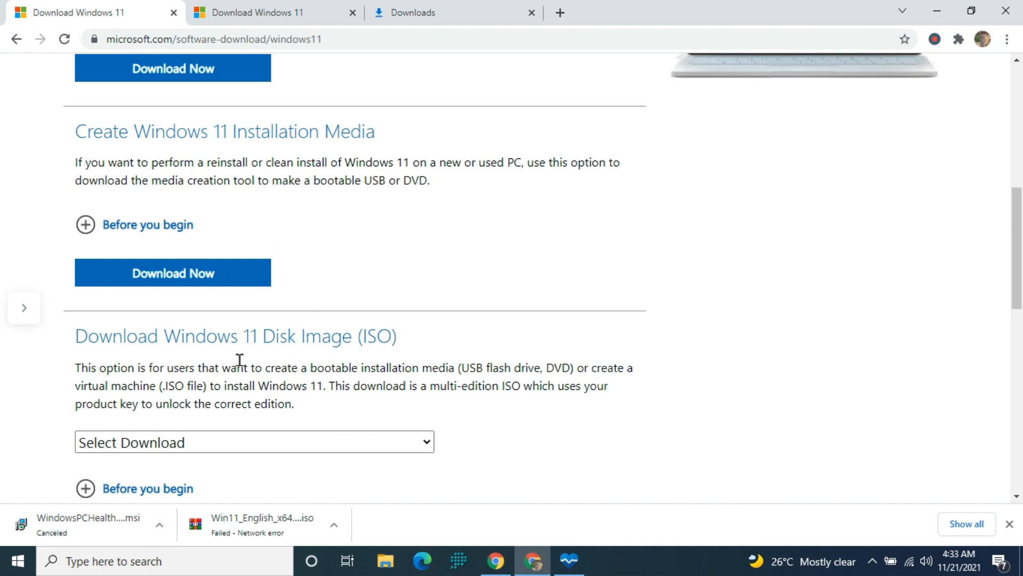
scroll(224, 339, "down", 3)
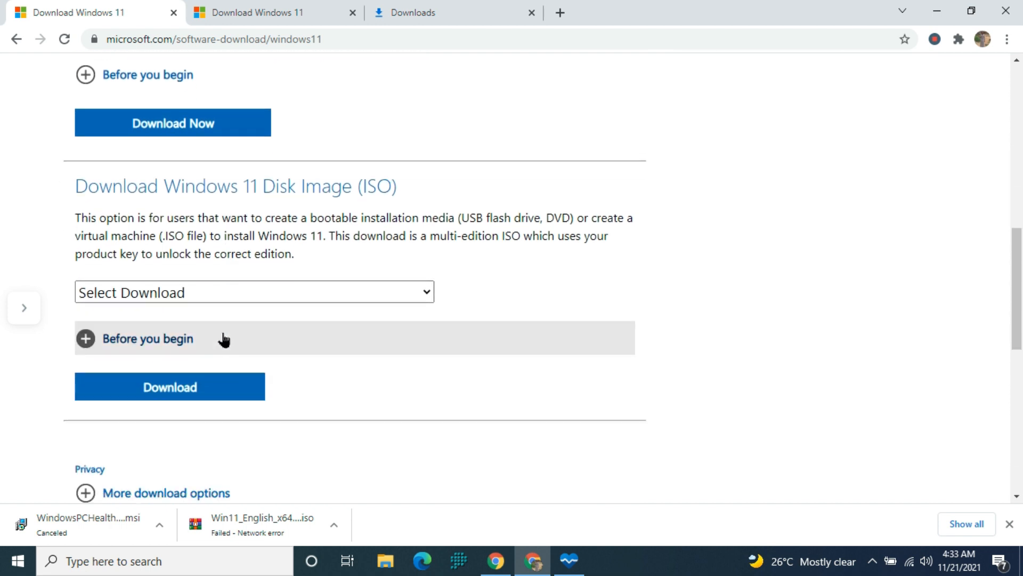
- Choose Windows 11 as the download under Download Windows 11 Disk Image (ISO)
left_click(231, 292)
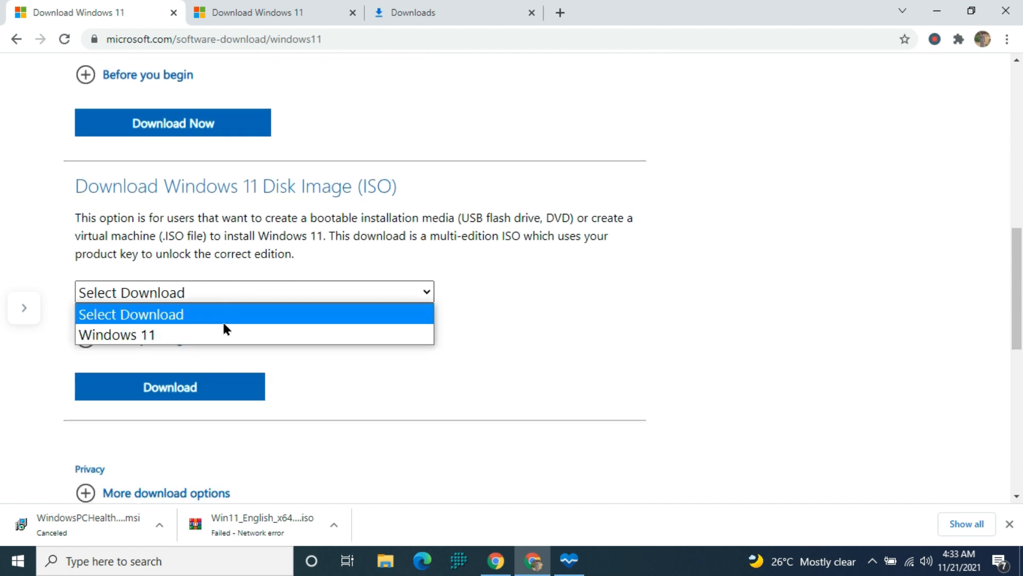
left_click(223, 336)
scroll(249, 322, "down", 1)
scroll(249, 325, "down", 2)
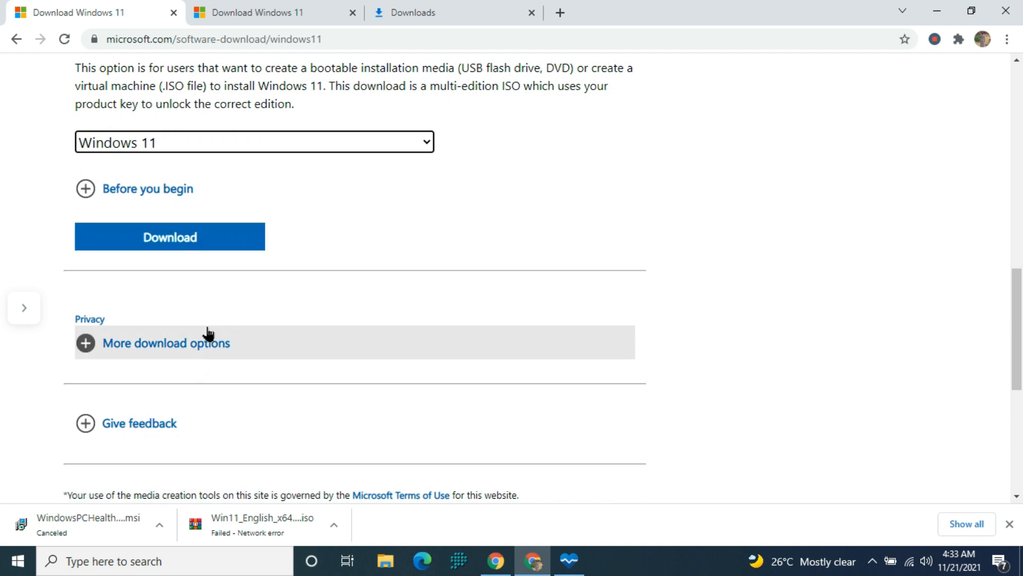
- Expand the disk image section's Before you begin notes and read the requirements and installation instructions
left_click(176, 197)
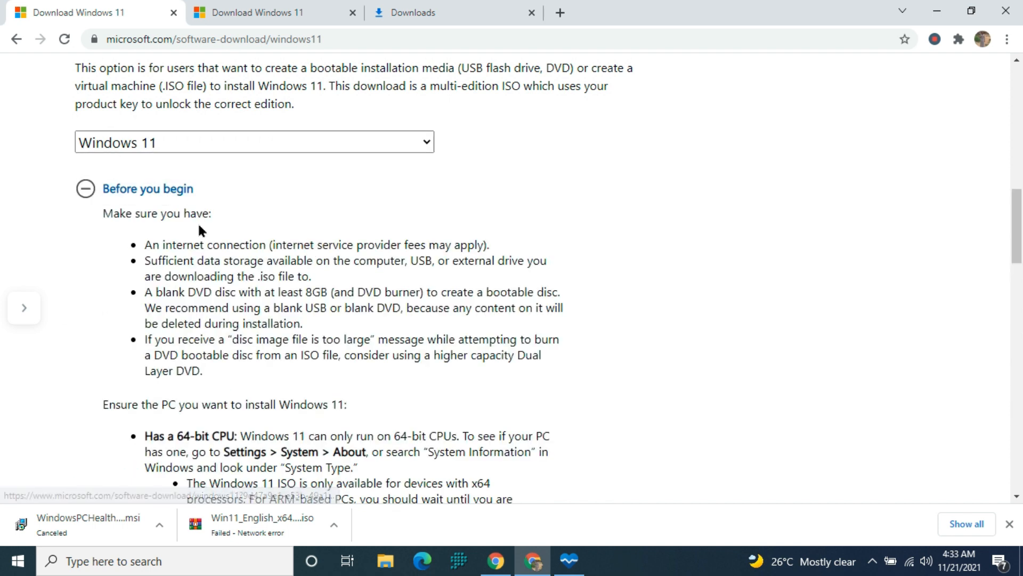
scroll(208, 237, "down", 4)
scroll(213, 242, "down", 3)
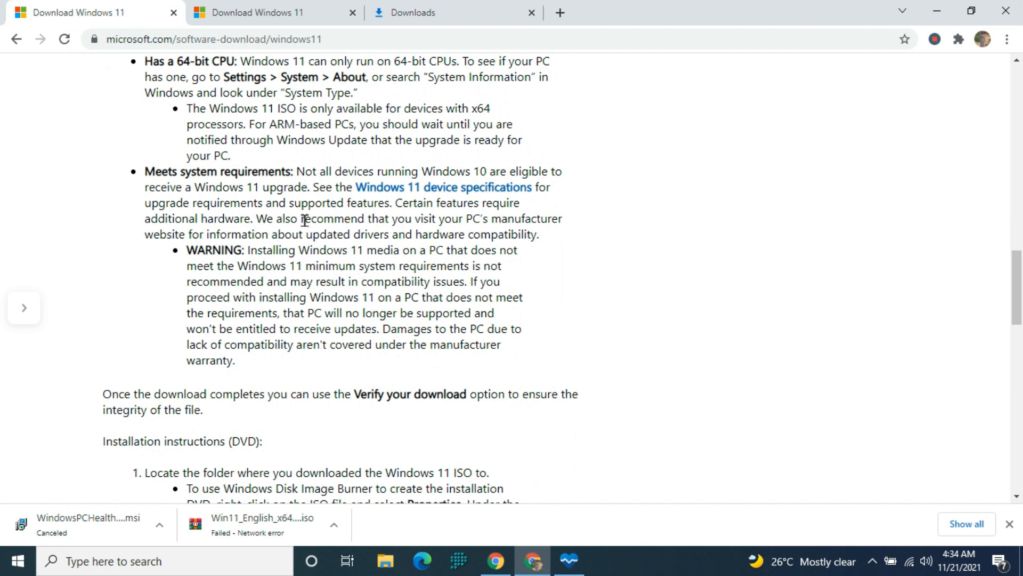
scroll(304, 220, "down", 9)
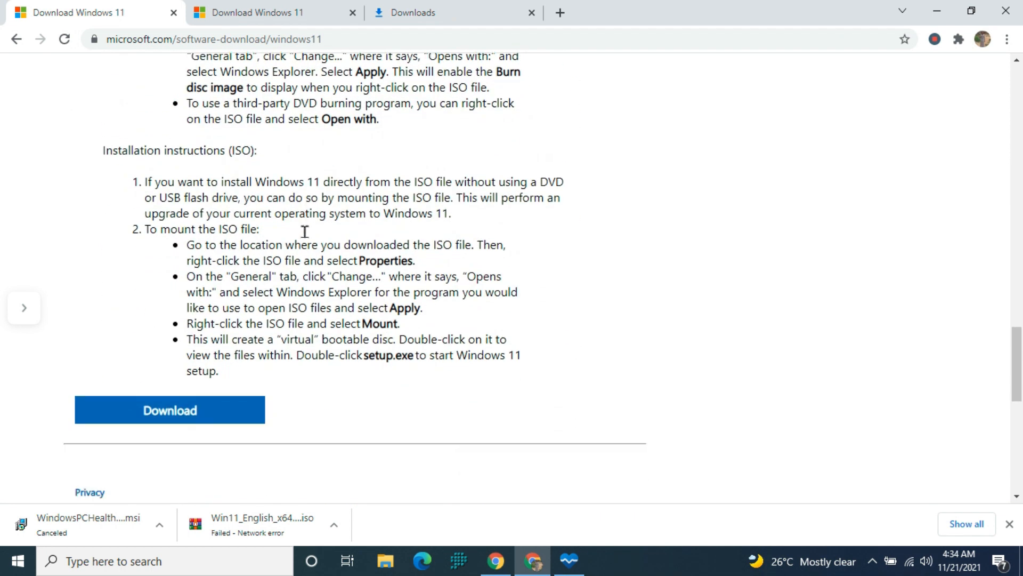
scroll(304, 230, "down", 3)
scroll(304, 231, "down", 5)
scroll(305, 230, "up", 5)
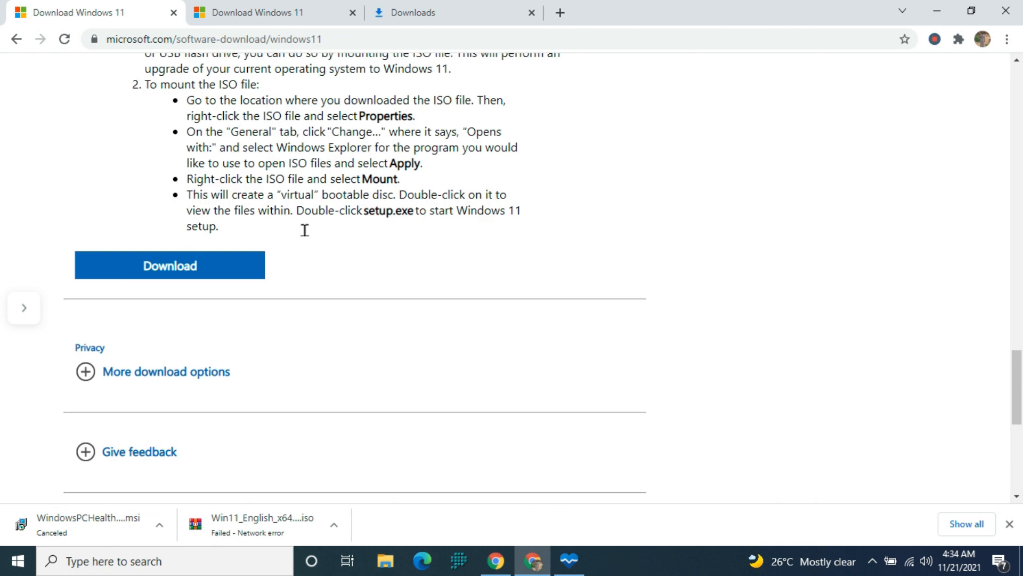
scroll(245, 261, "up", 2)
scroll(191, 344, "up", 15)
- Submit the Windows 11 disk image selection for download, and check the More download options before collapsing them
scroll(213, 327, "down", 15)
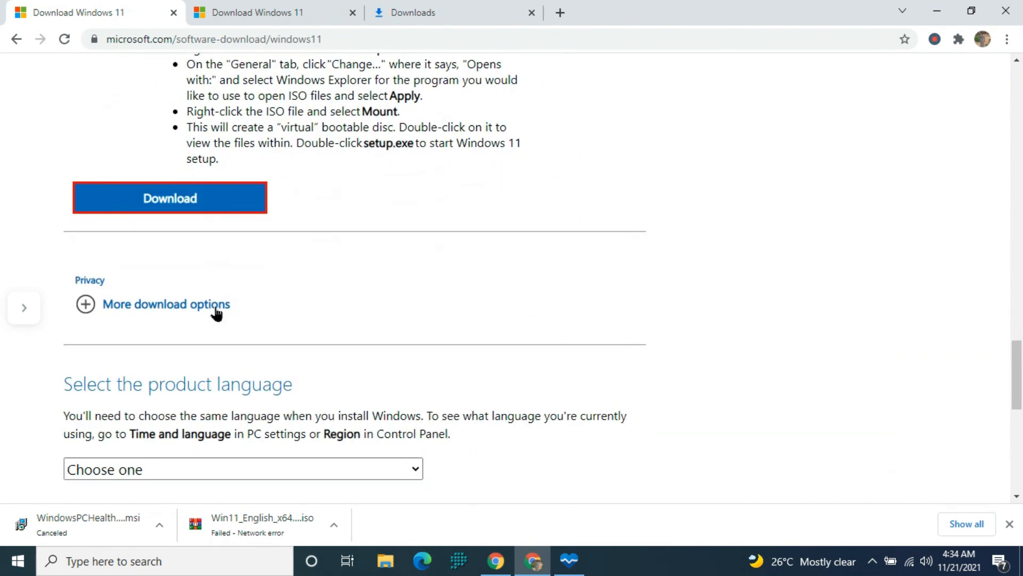
scroll(216, 313, "down", 2)
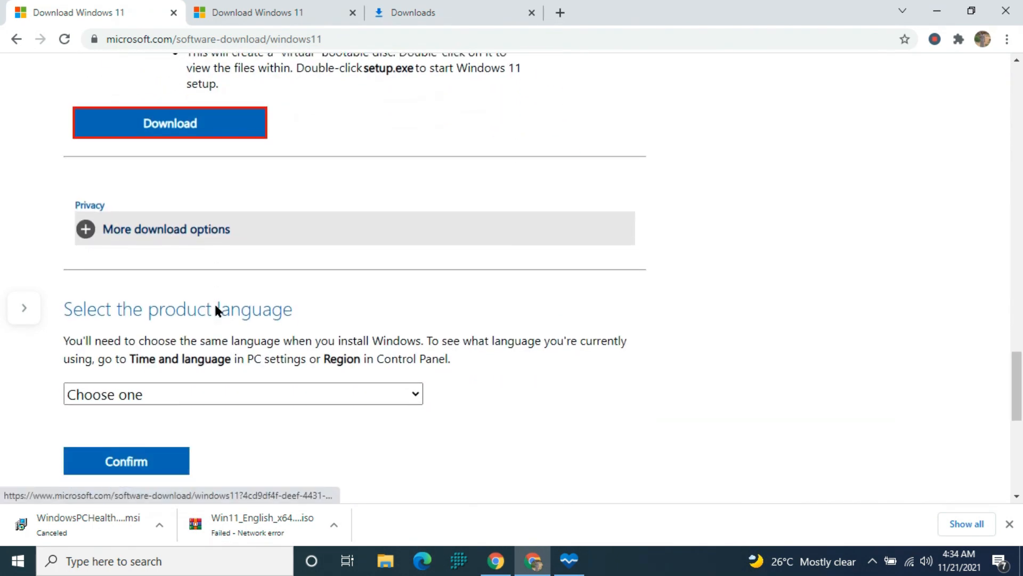
left_click(169, 235)
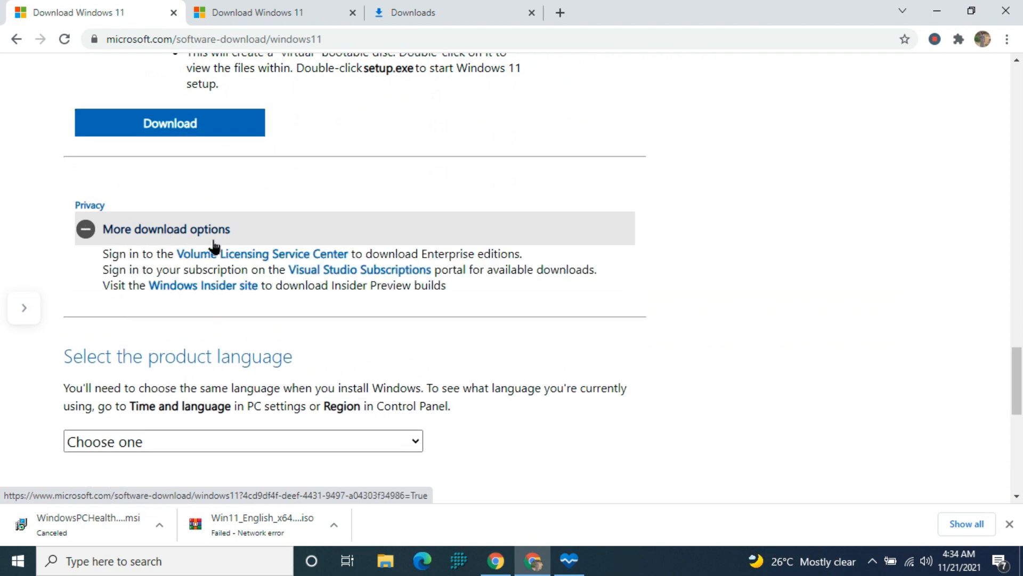
left_click(85, 229)
- Choose English as the product language for the Windows 11 download and confirm the selection
scroll(103, 233, "down", 2)
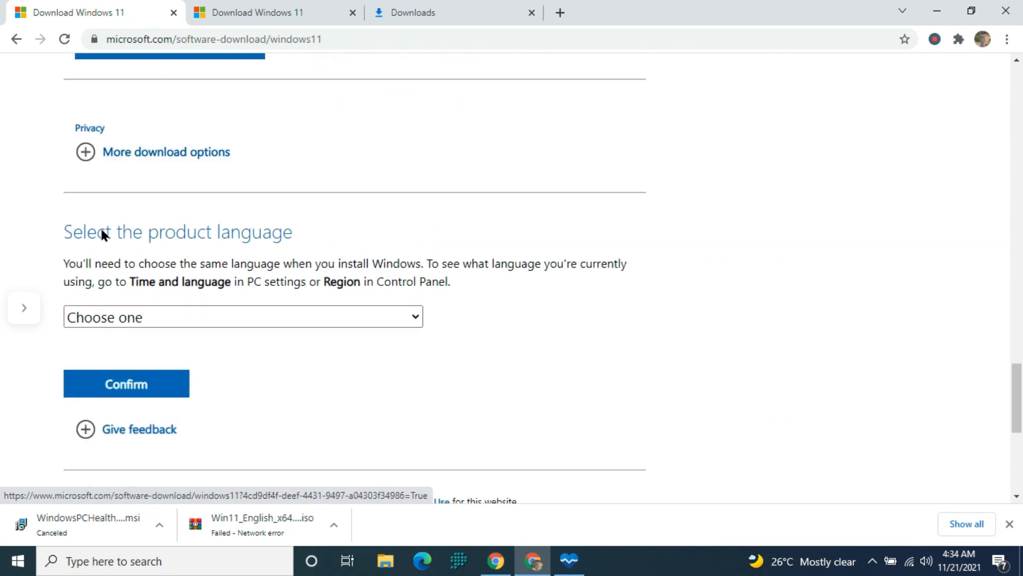
scroll(123, 245, "down", 1)
left_click(154, 246)
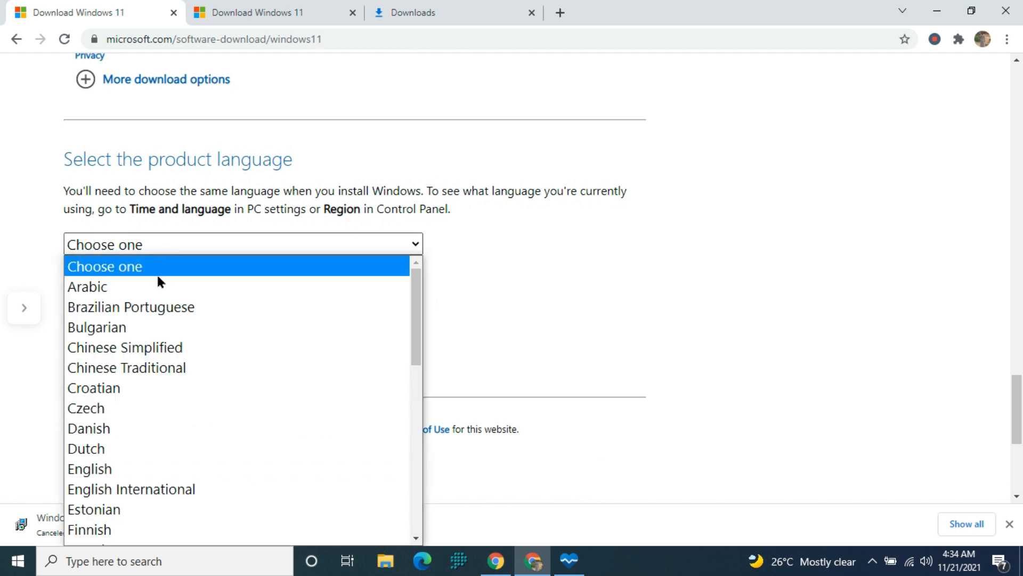
scroll(142, 414, "down", 2)
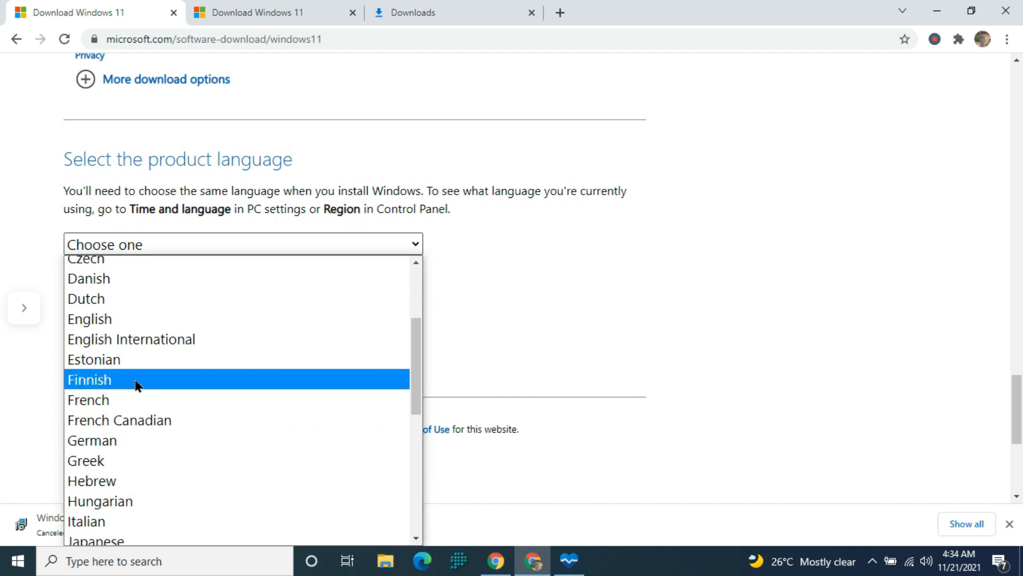
left_click(132, 320)
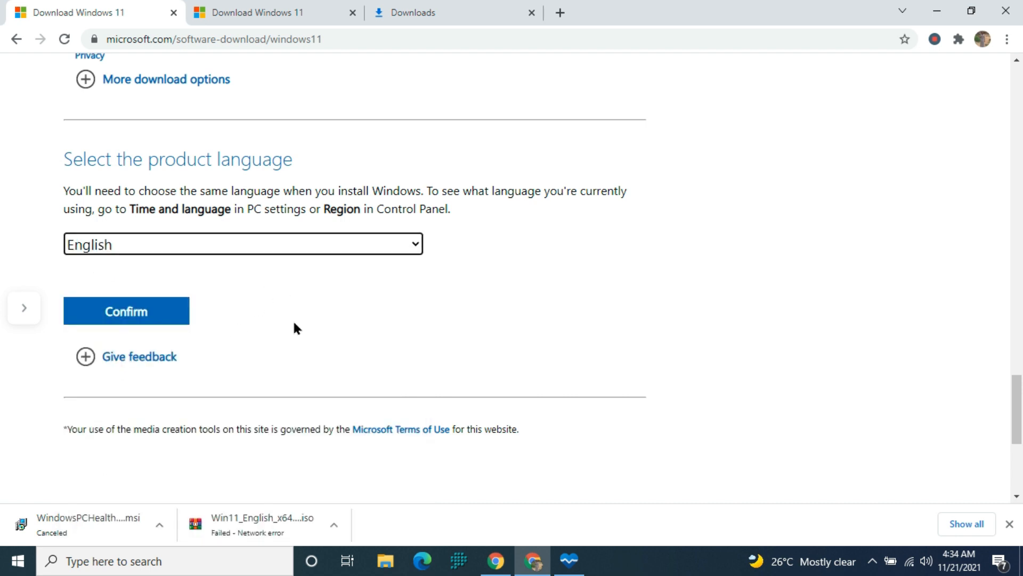
scroll(276, 320, "down", 3)
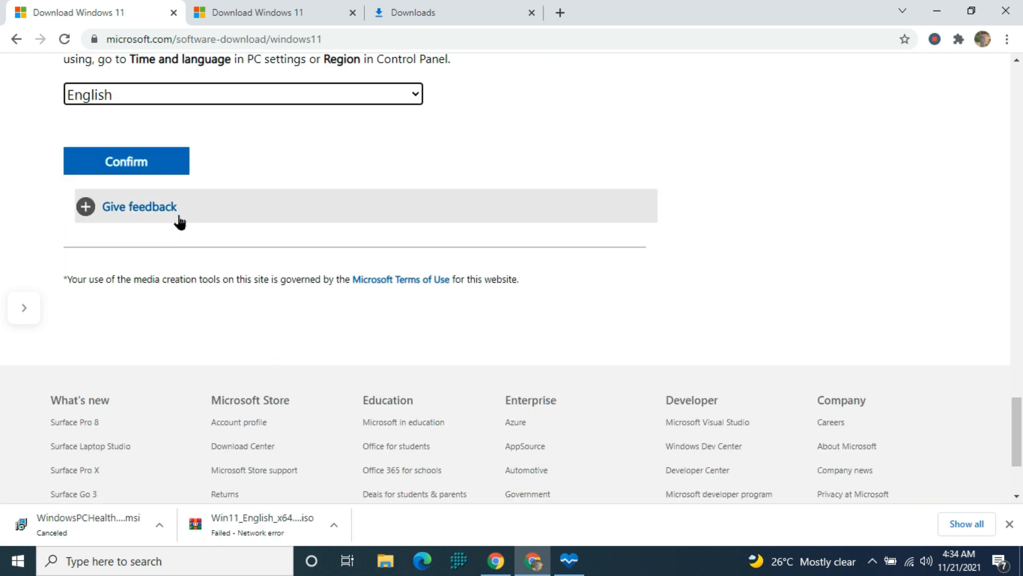
left_click(167, 167)
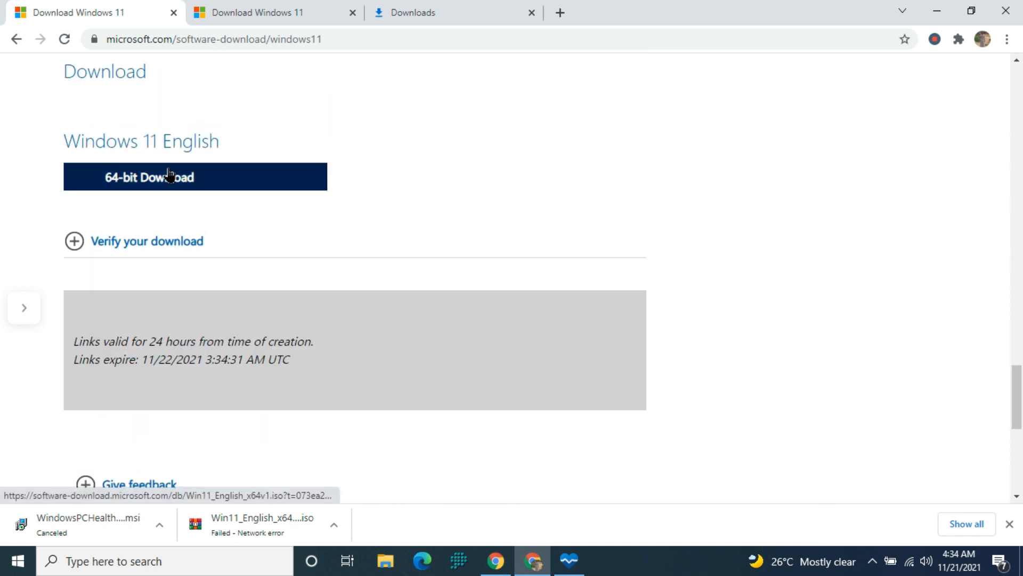
- Start the 64-bit Windows 11 English download and cancel that duplicate ISO download
scroll(233, 96, "up", 3)
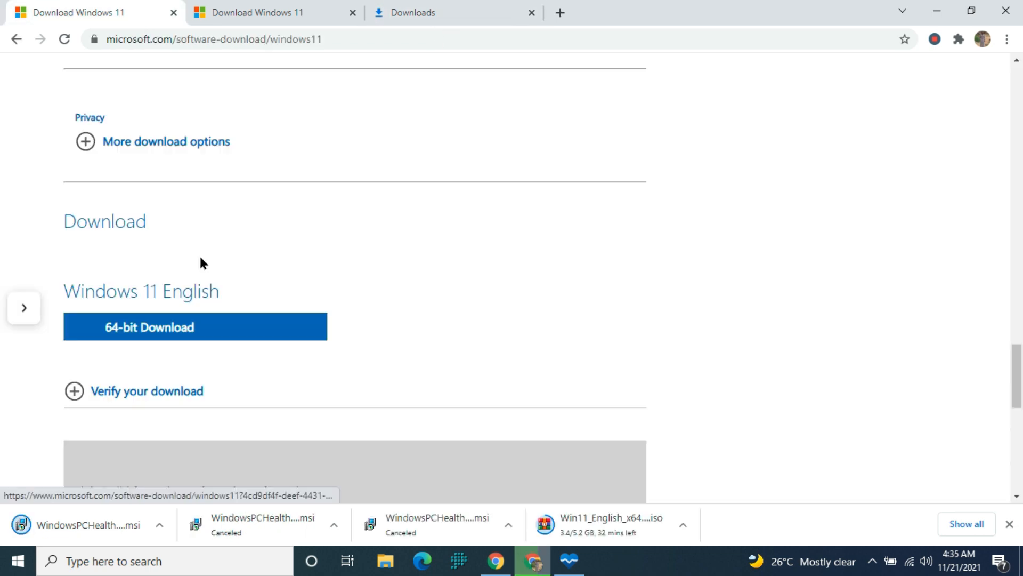
left_click(174, 339)
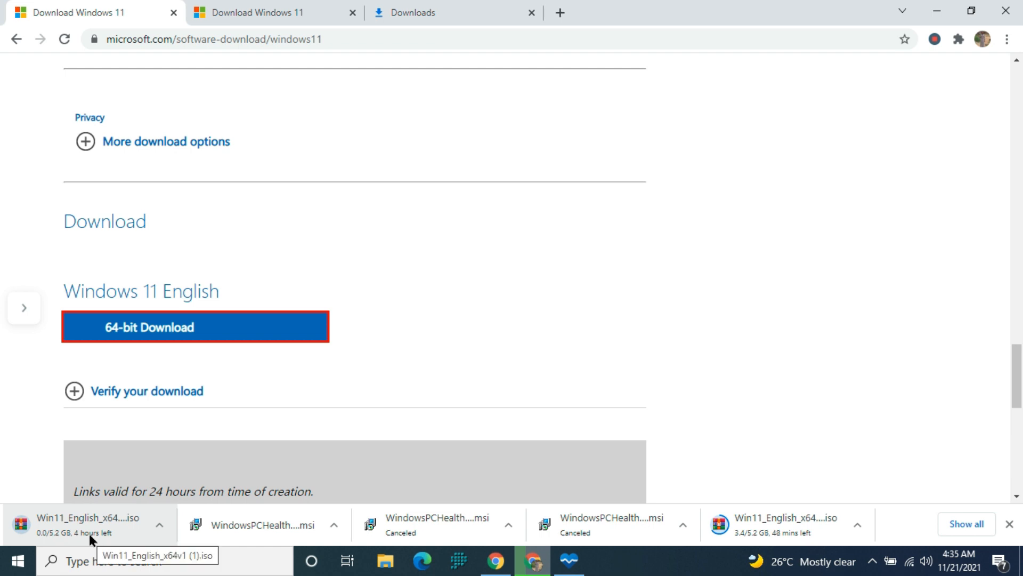
left_click(158, 527)
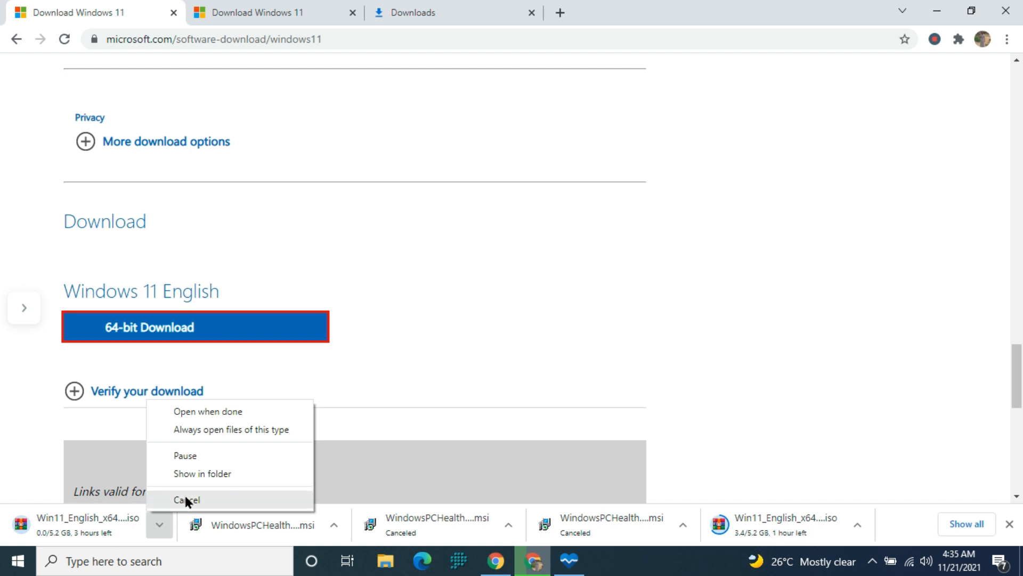
left_click(187, 499)
- Set the ongoing Win11_English_x64 ISO download to open when done and check the Downloads page
left_click(752, 530)
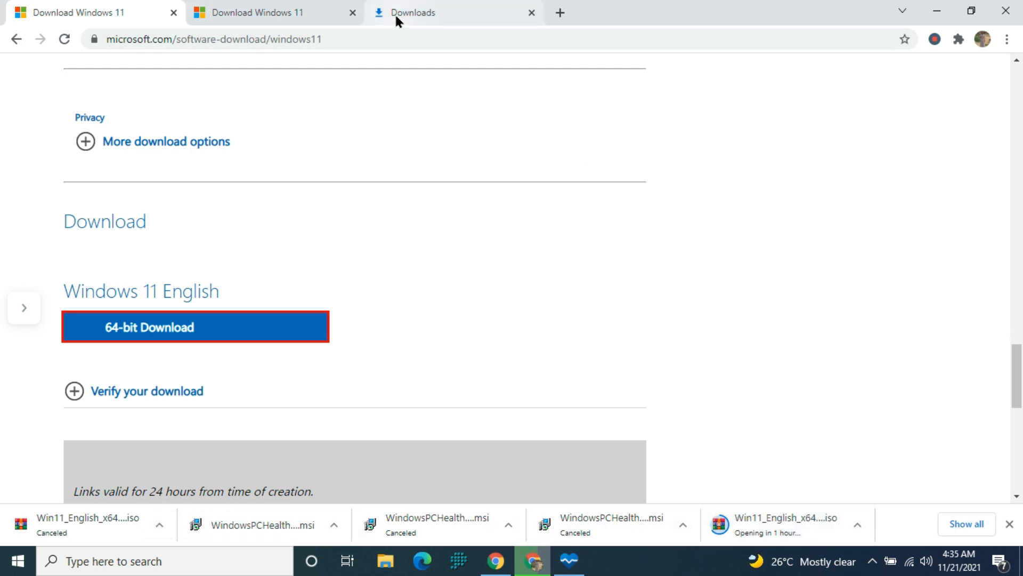
left_click(396, 19)
scroll(408, 269, "down", 3)
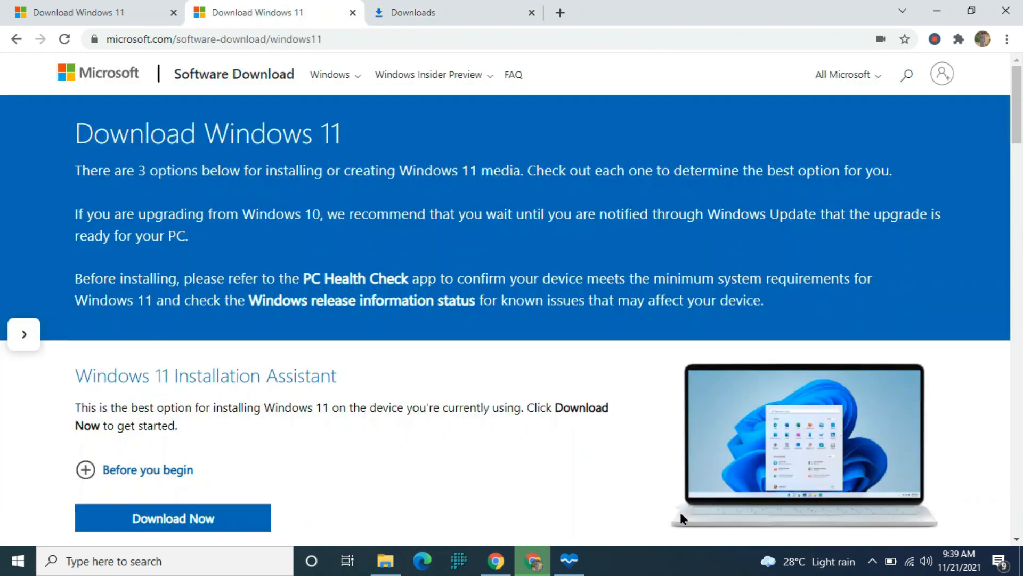
- Locate the downloaded Win11_English_x64v1 image in the Downloads folder and open it with Windows Explorer
left_click(438, 13)
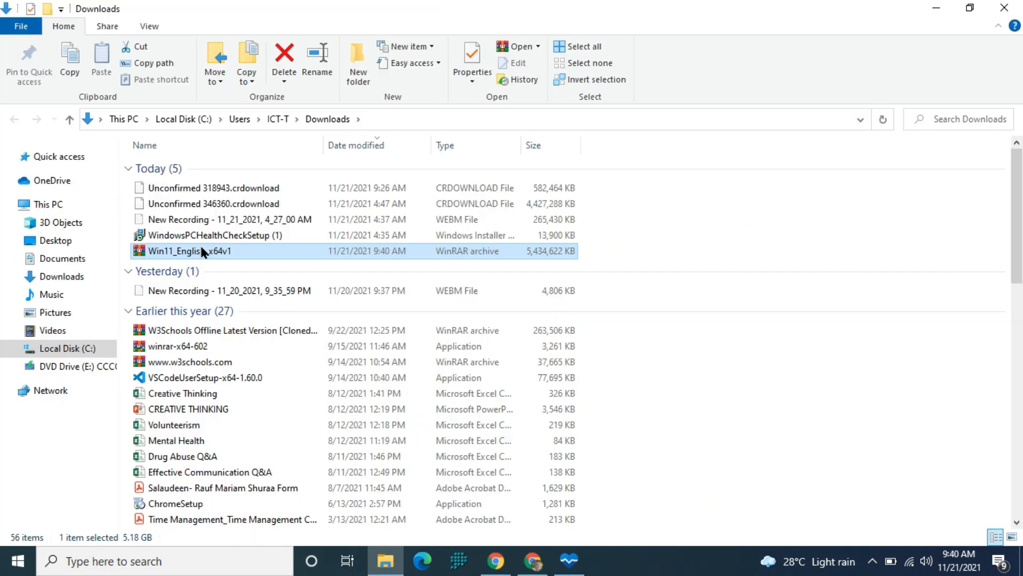
right_click(200, 245)
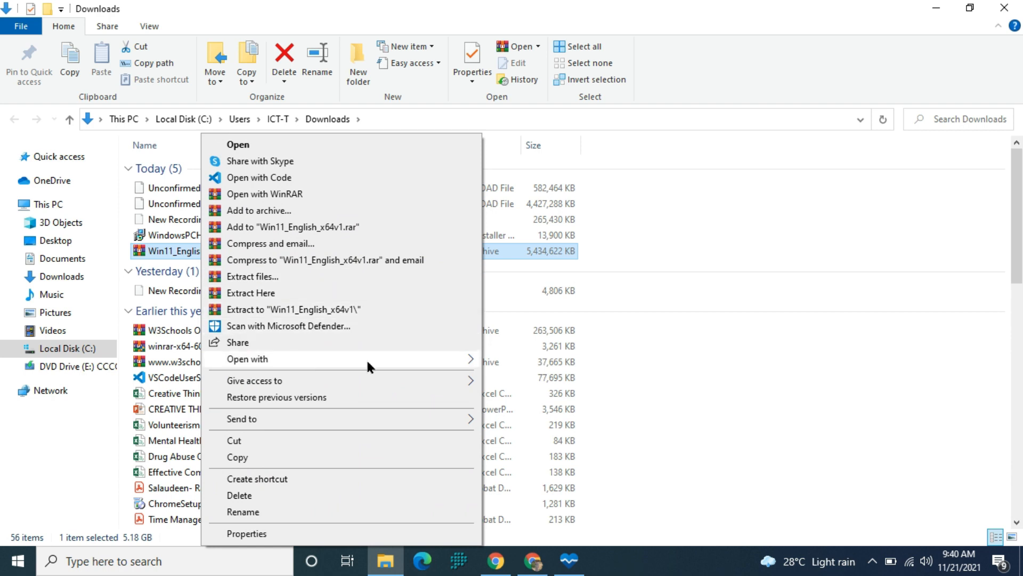
mouse_move(419, 363)
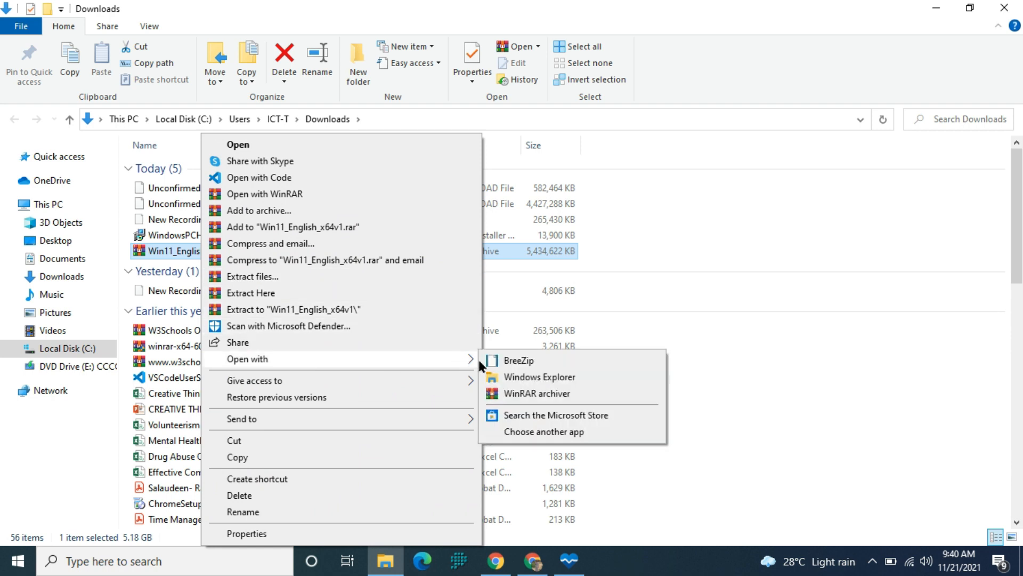
left_click(513, 376)
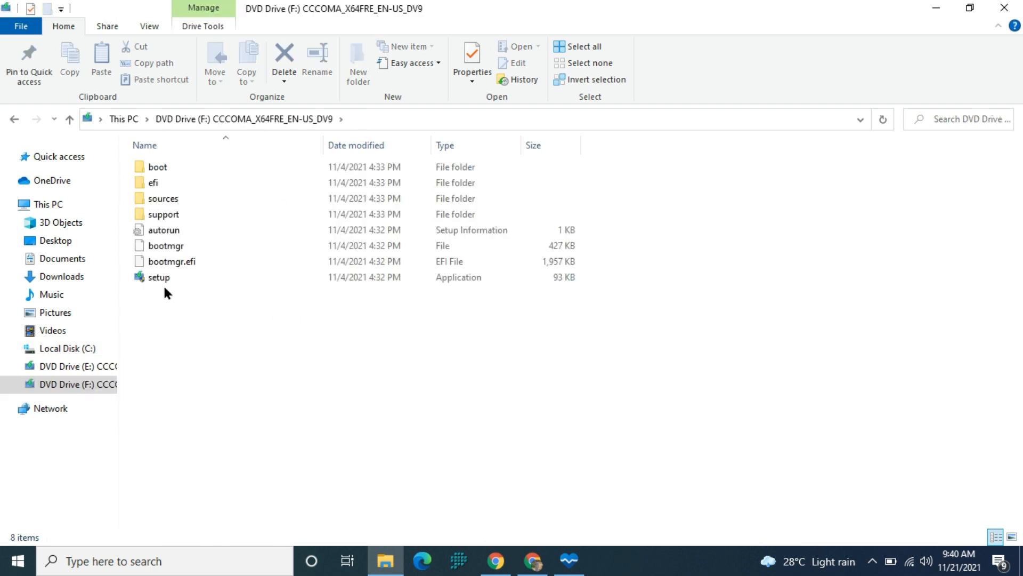
- Run setup from the mounted Windows 11 DVD drive and return to the Download Windows 11 page while it loads
double_click(162, 278)
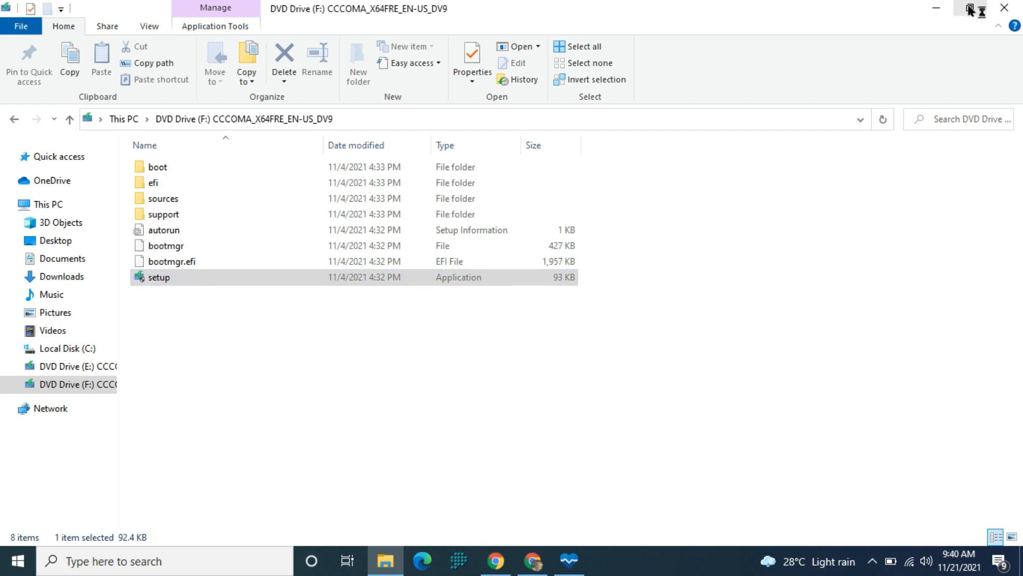
left_click(936, 8)
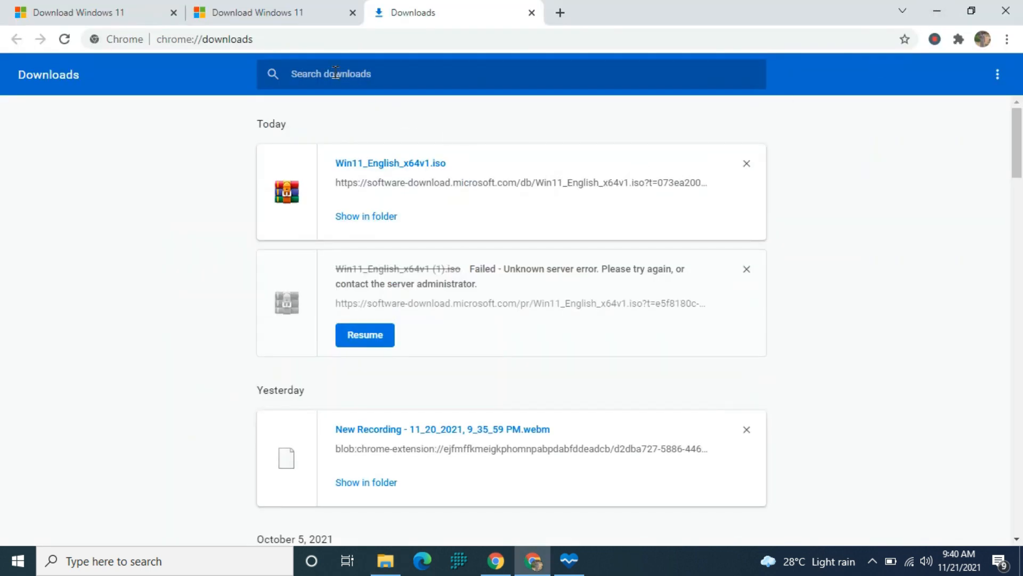
left_click(252, 7)
left_click(141, 6)
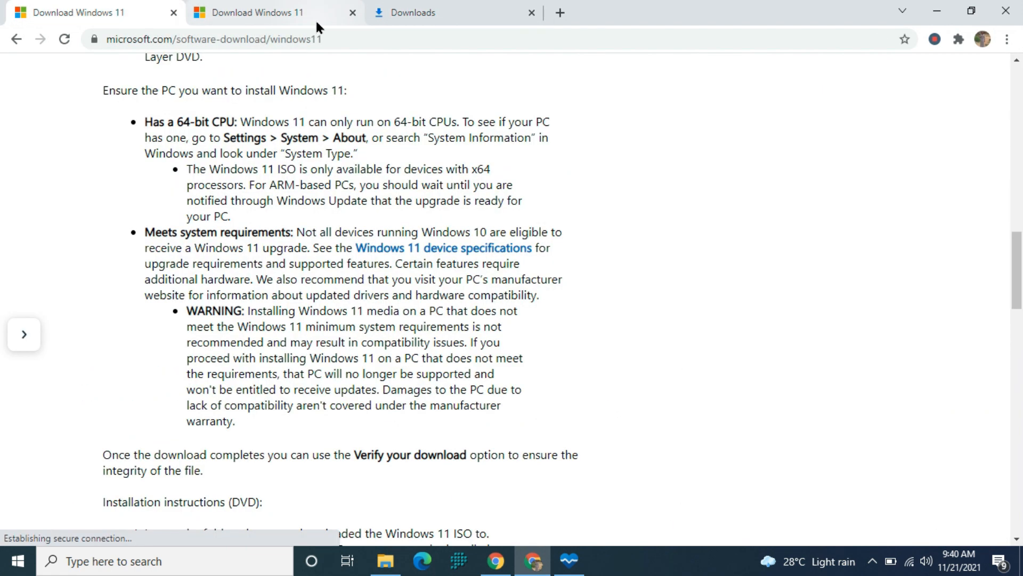
left_click(308, 13)
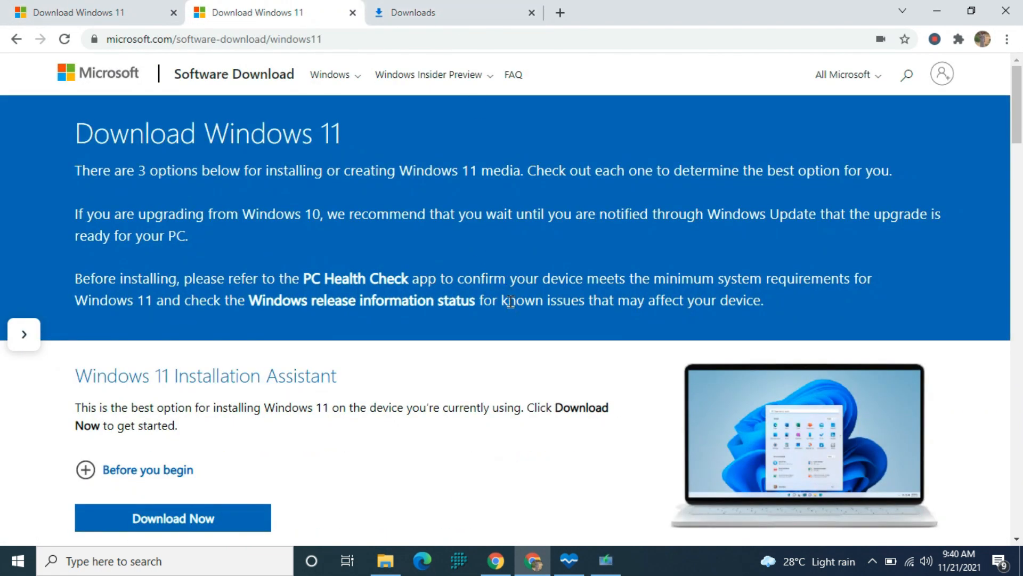
- Switch to Windows 11 Setup, proceed to the system requirements check, and close the installer
left_click(606, 565)
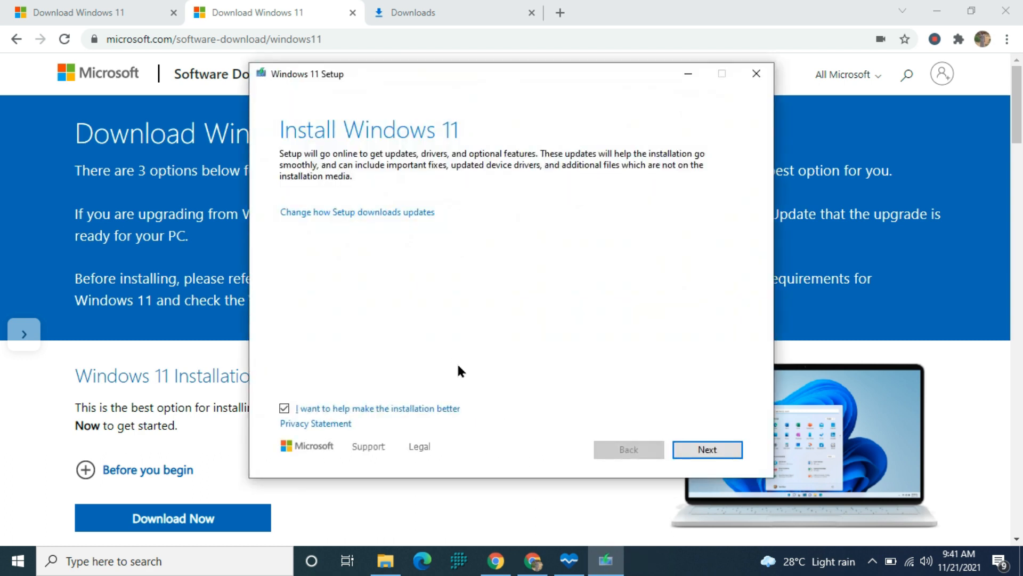
left_click(728, 450)
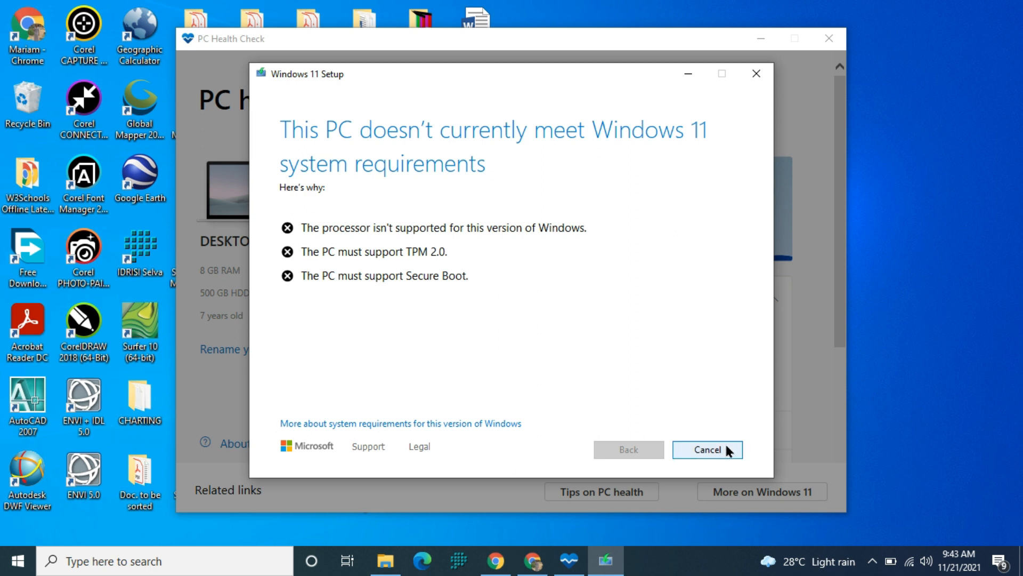
left_click(757, 73)
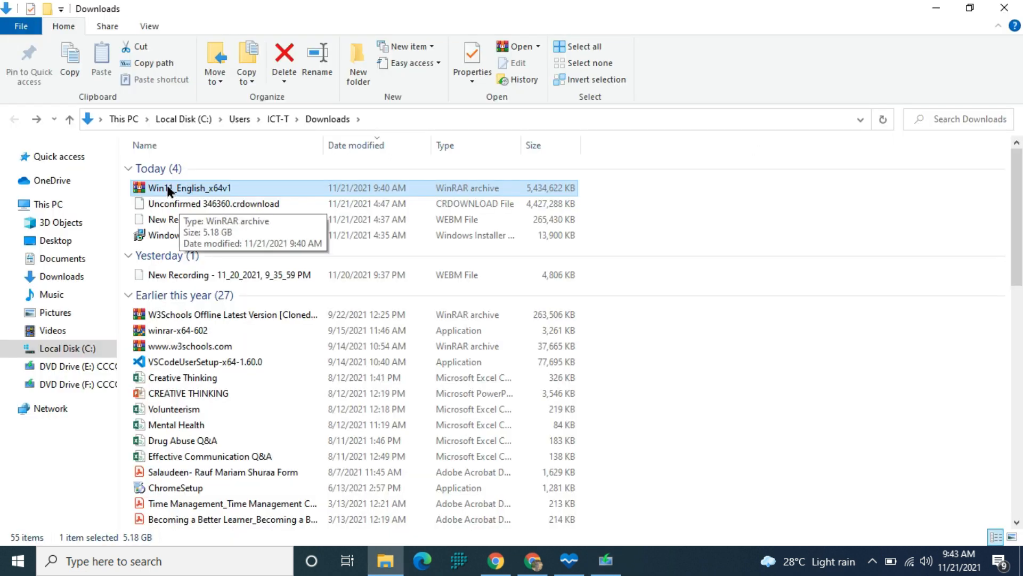
- Open the Win11_English_x64v1 image with Windows Explorer again and go into its sources folder
right_click(168, 188)
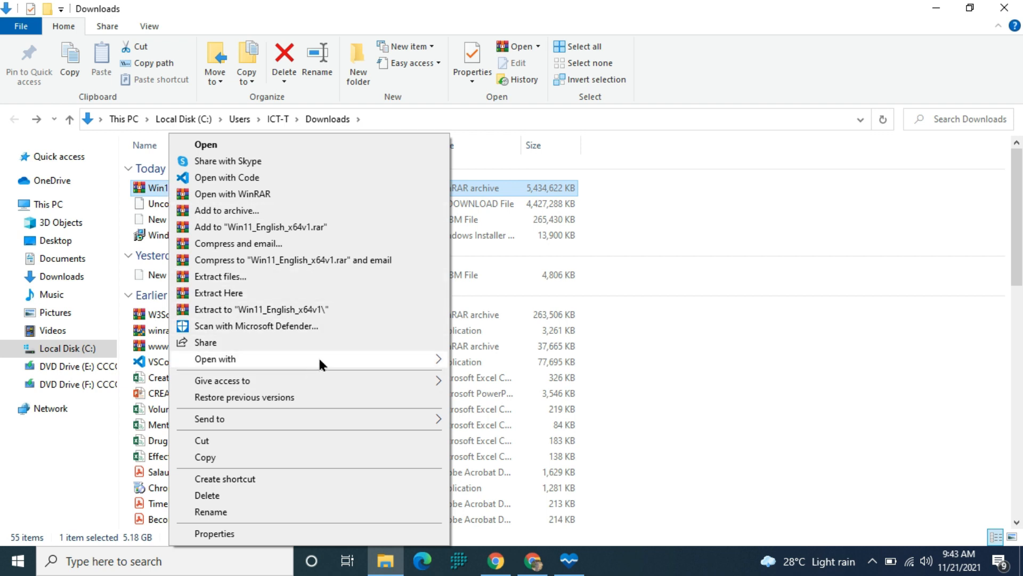
mouse_move(319, 360)
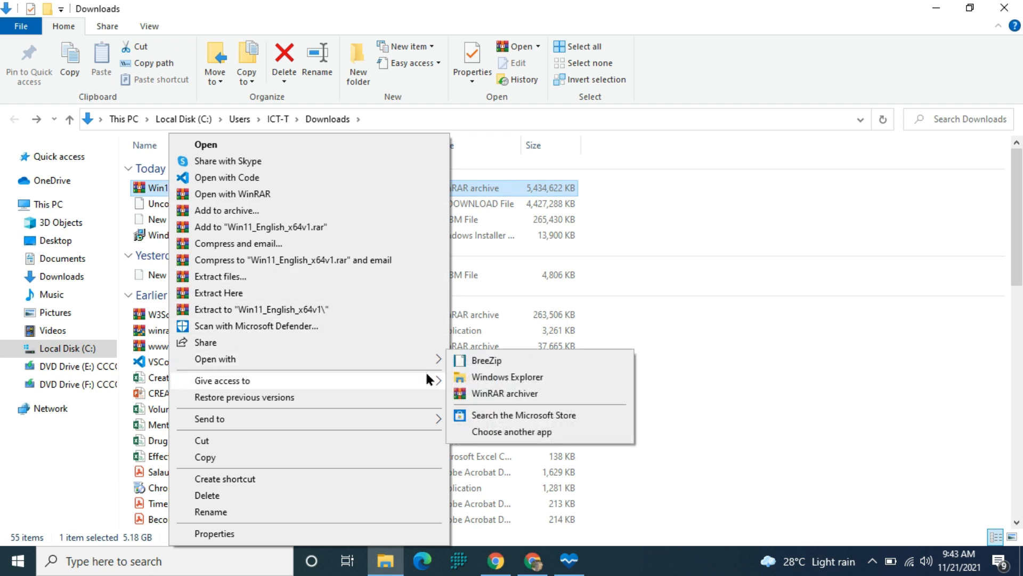
left_click(501, 377)
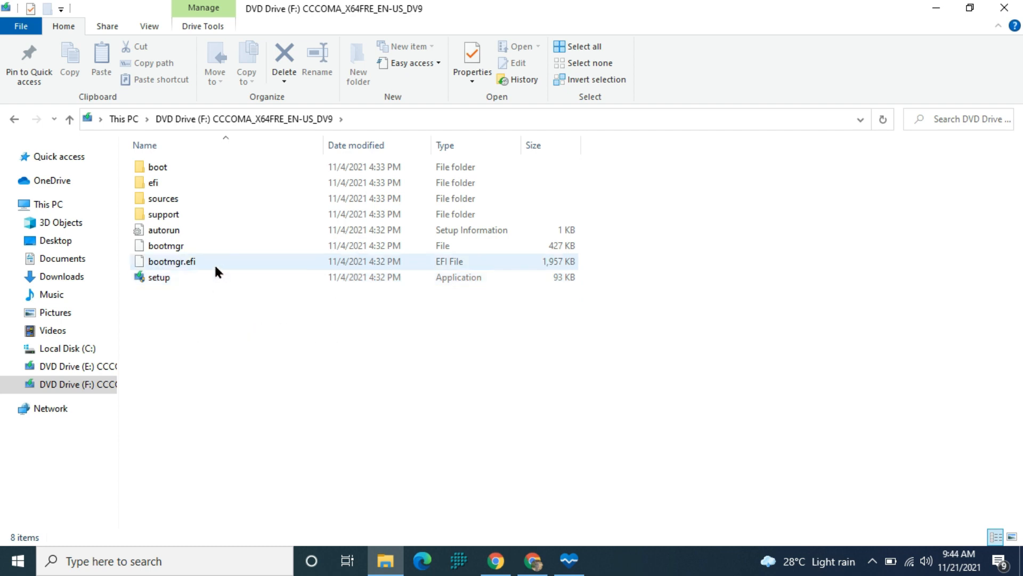
double_click(180, 204)
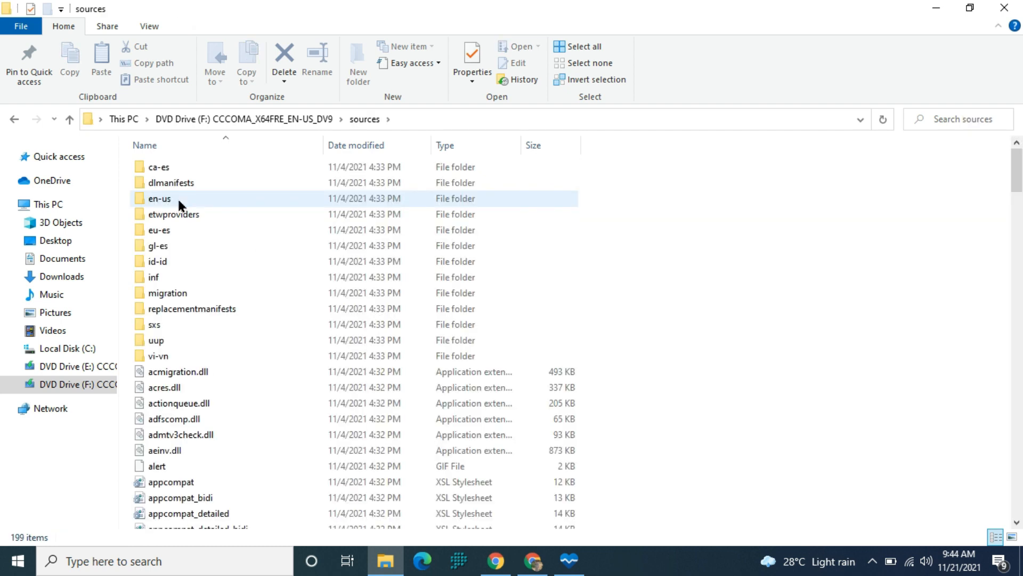
- Locate appraiserres.dll in the sources folder and open it in a maximized Notepad window
scroll(230, 247, "down", 5)
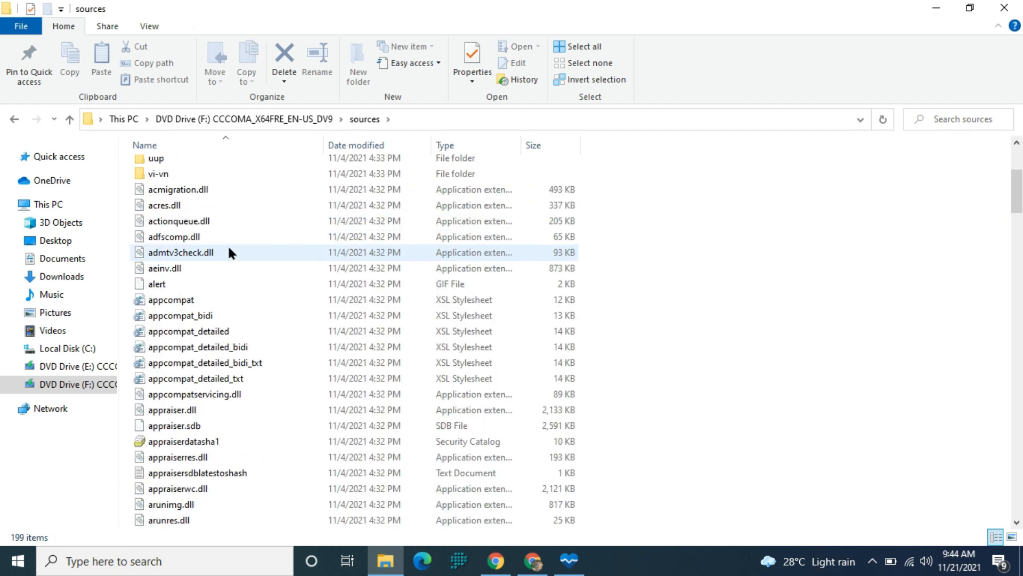
scroll(230, 254, "down", 1)
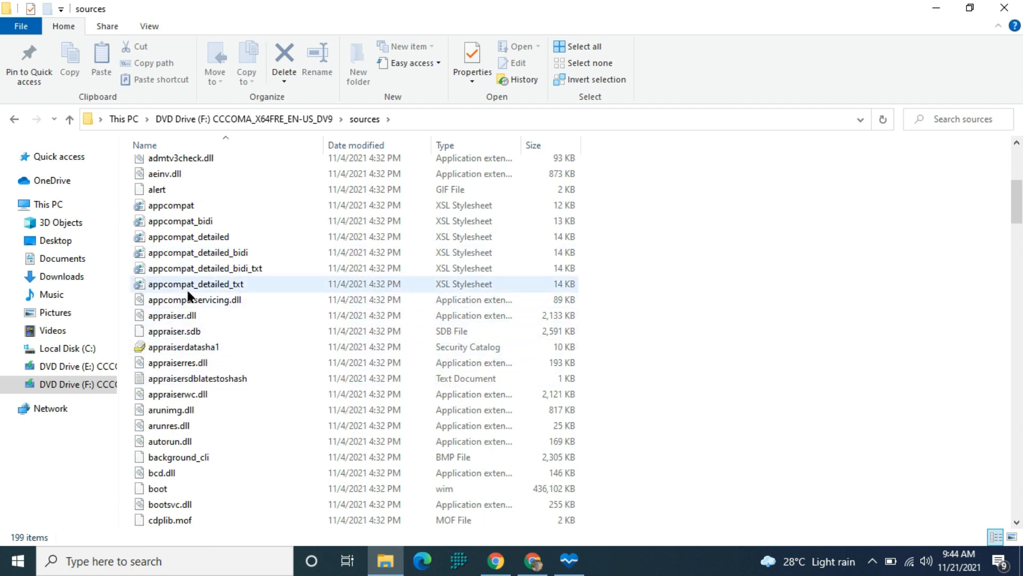
scroll(194, 307, "down", 1)
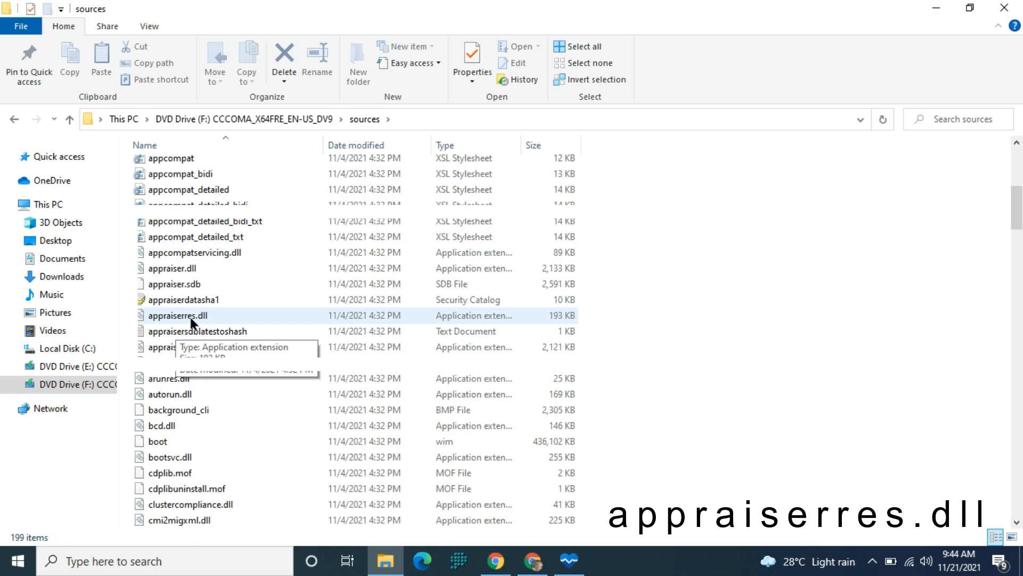
double_click(191, 316)
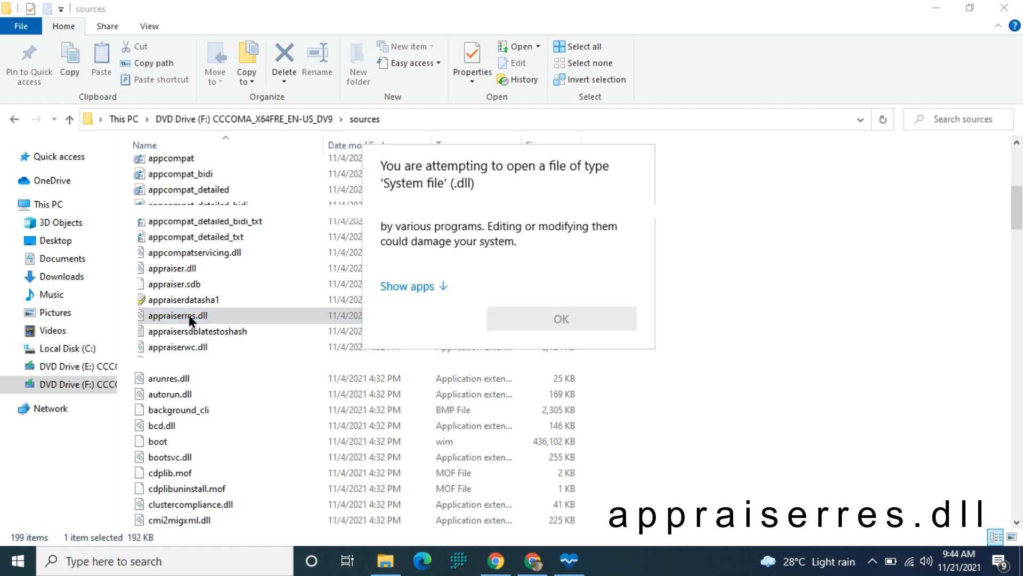
left_click(399, 286)
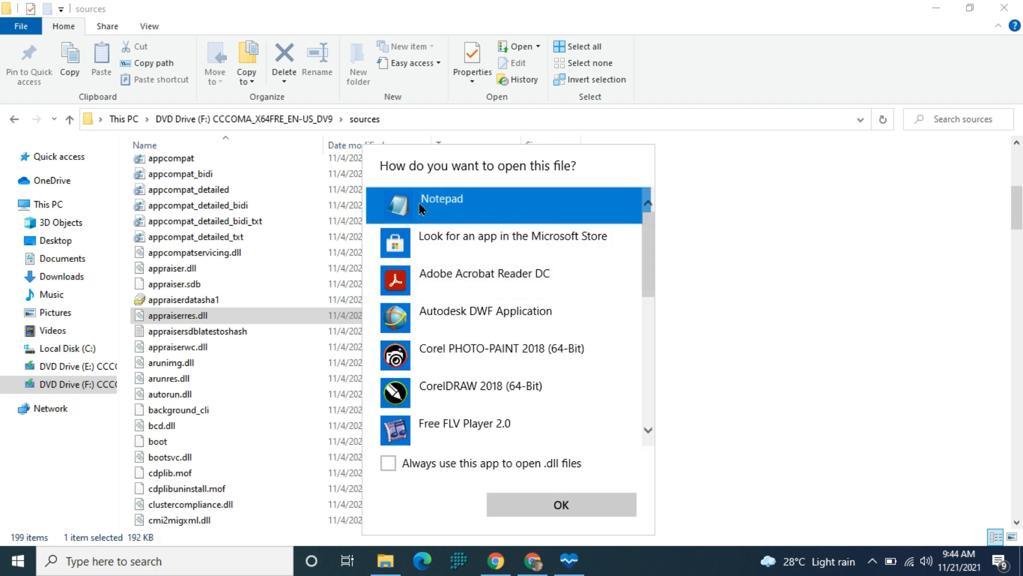
left_click(533, 501)
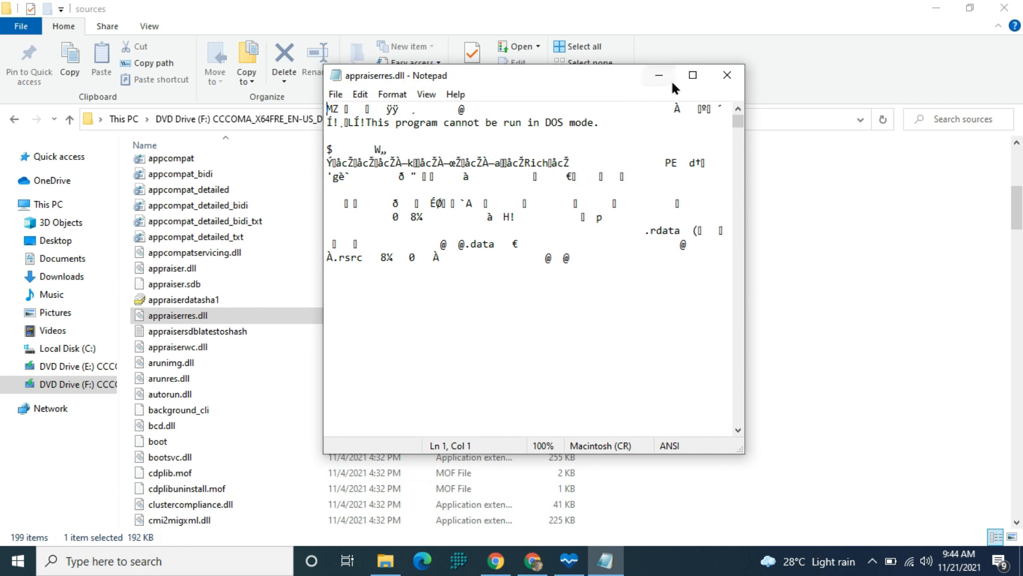
left_click(694, 76)
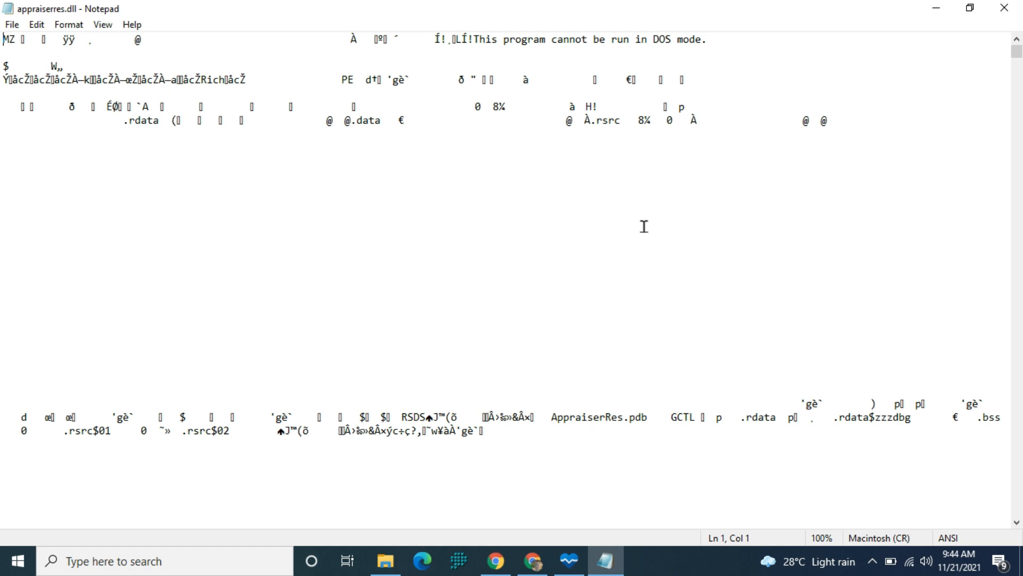
- Search appraiserres.dll for "tpm" and delete the [FT_ANY_SubBucket_124] section with its E:DT_ALL_TPM_TpmVersionBlockingSV=TRUE line
key("ctrl+f")
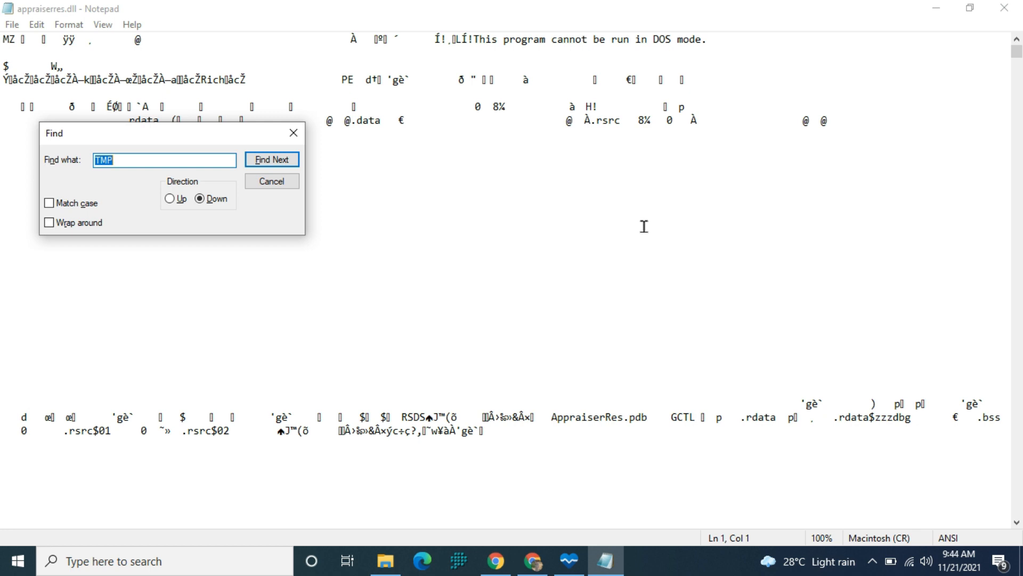
left_click_drag(99, 129, 574, 104)
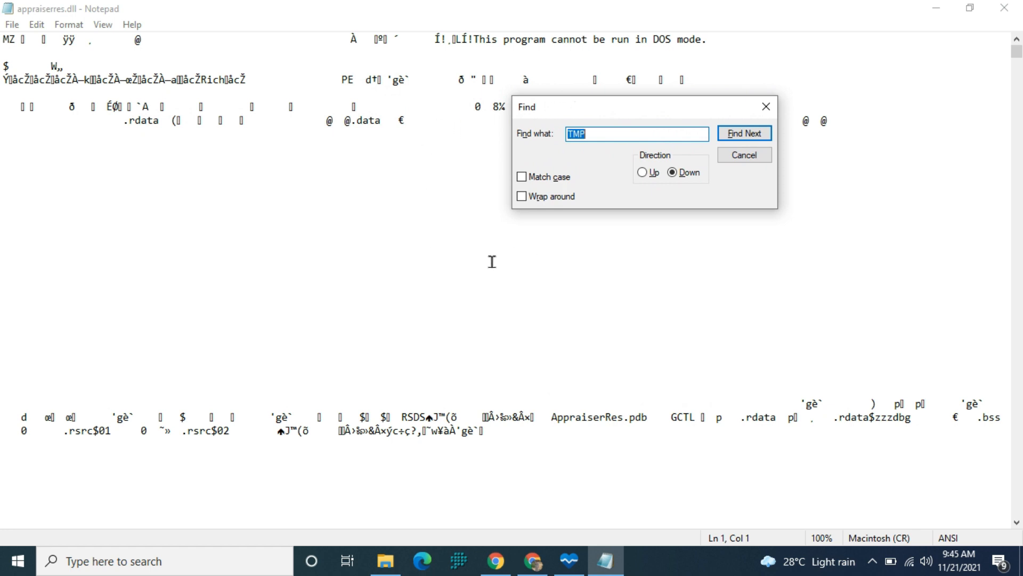
left_click(589, 134)
key("BackSpace")
key("BackSpace")
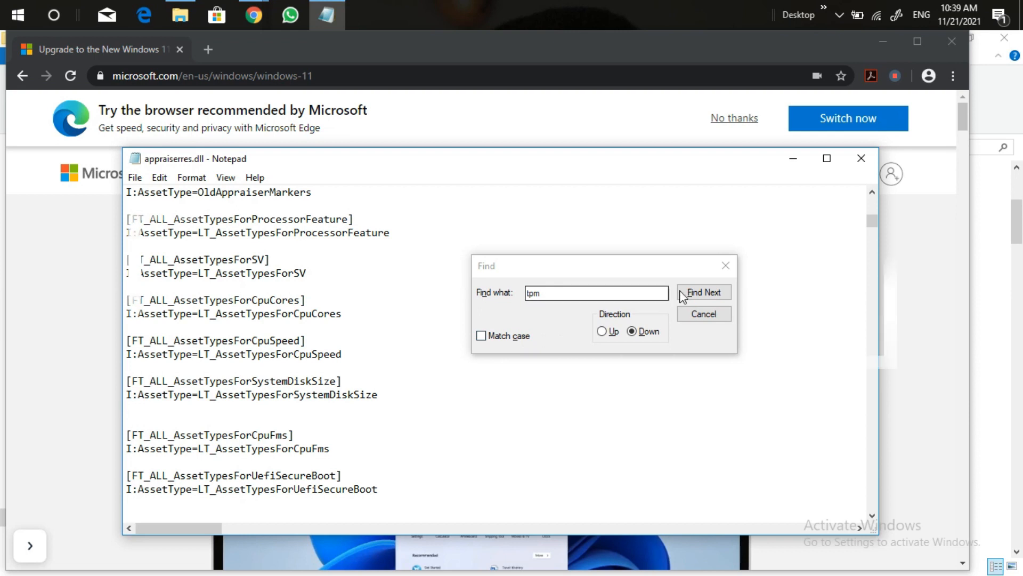
left_click(703, 292)
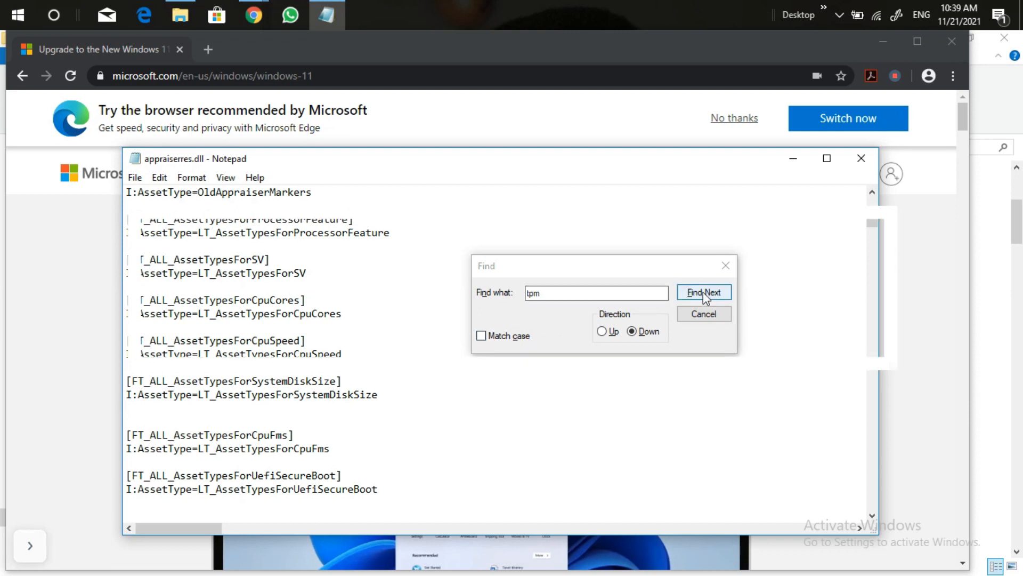
scroll(296, 480, "down", 2)
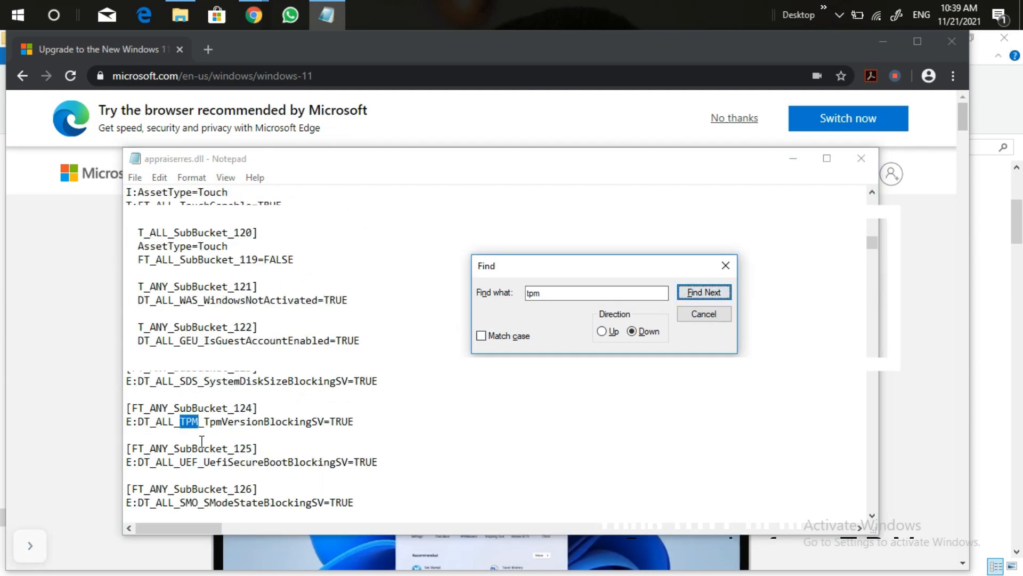
left_click_drag(127, 408, 373, 422)
key("BackSpace")
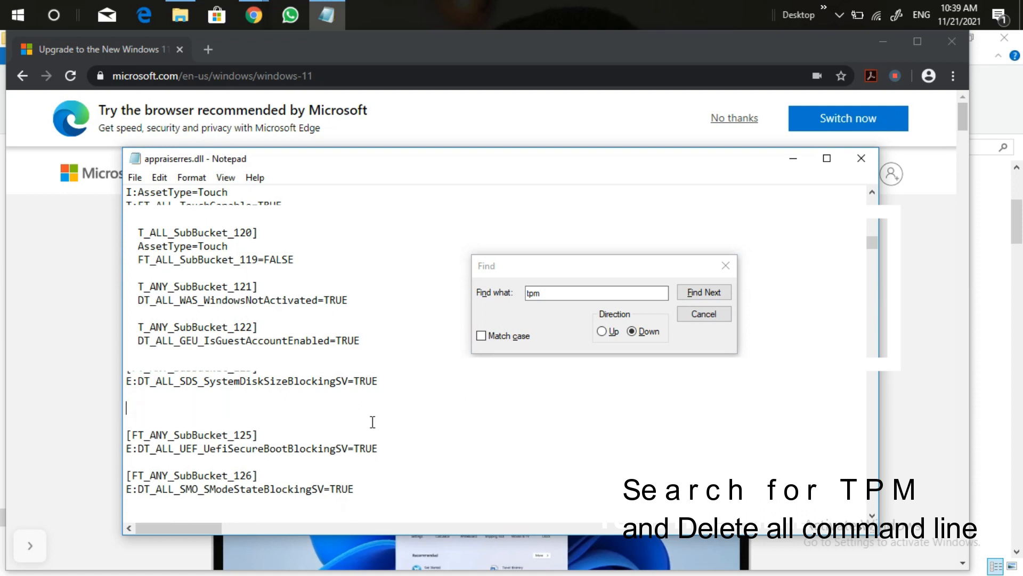
key("BackSpace")
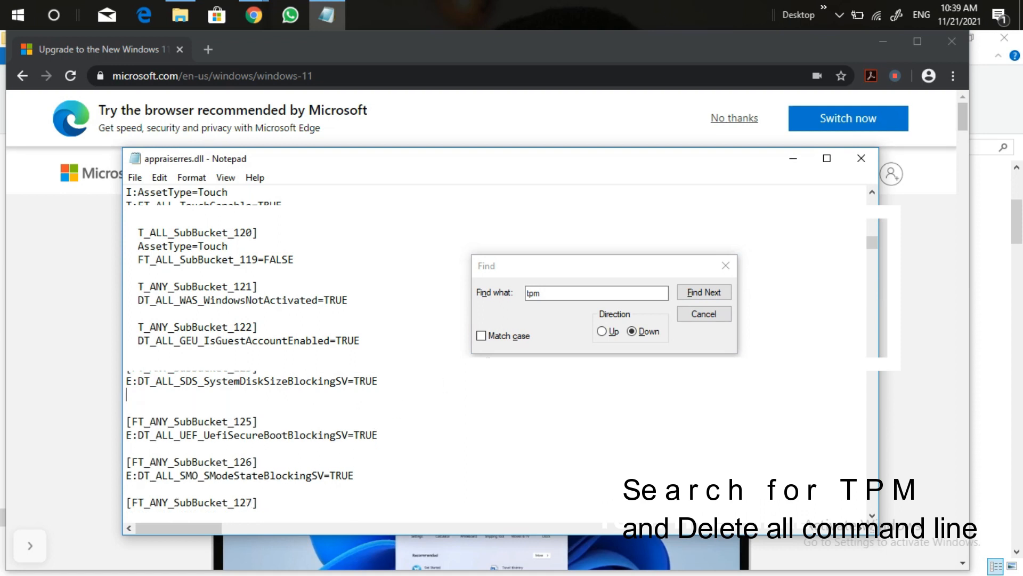
- Find the next tpm match and delete the [FT_ALL_CompatMarker_BlockedByTpmVersion] section with its T:FT_ANY_SubBucket_124=TRUE line and leftover blank lines
left_click(702, 292)
scroll(439, 452, "down", 2)
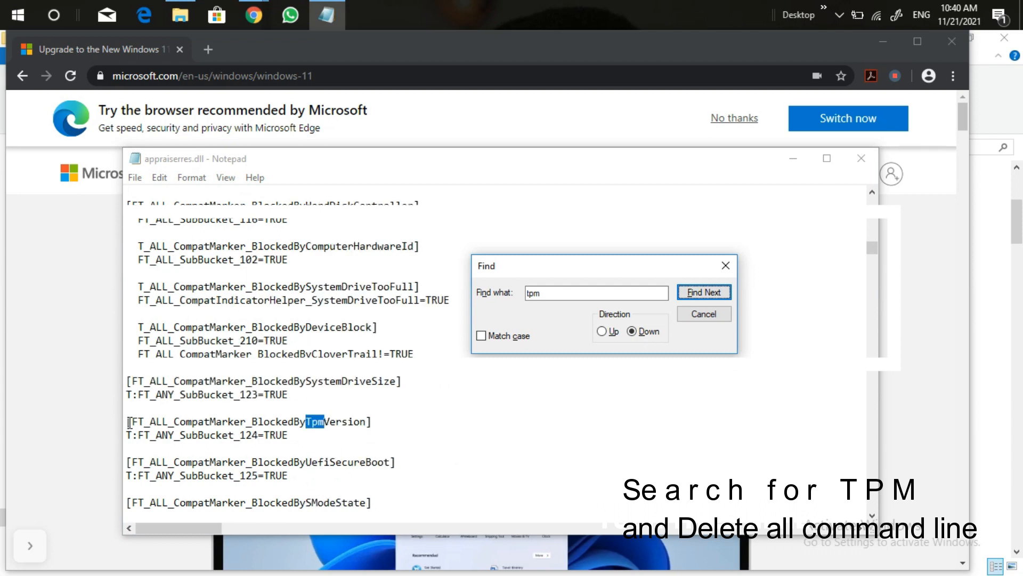
left_click_drag(128, 422, 309, 432)
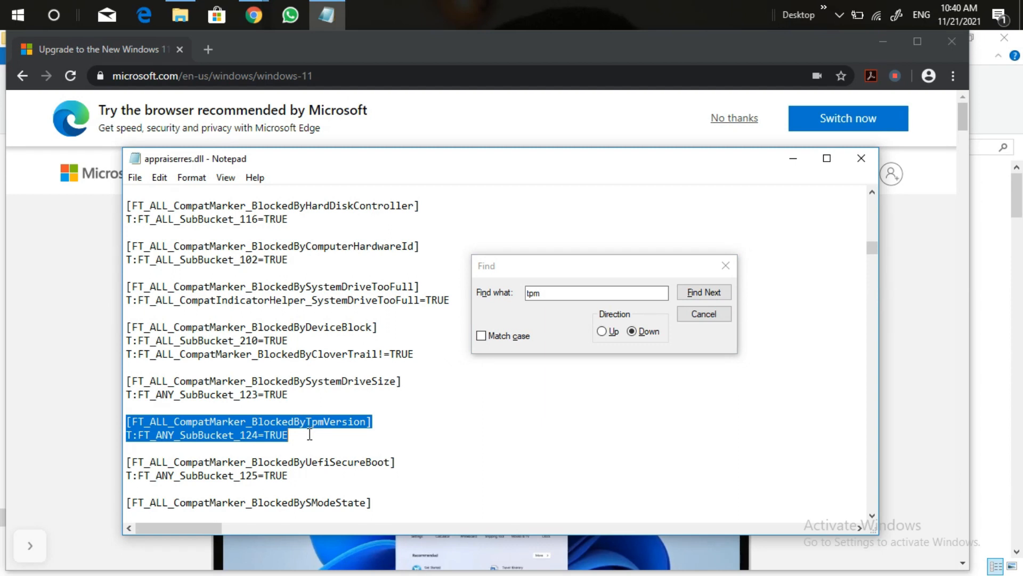
key("BackSpace")
key("BackSpace")
key("BackSpace")
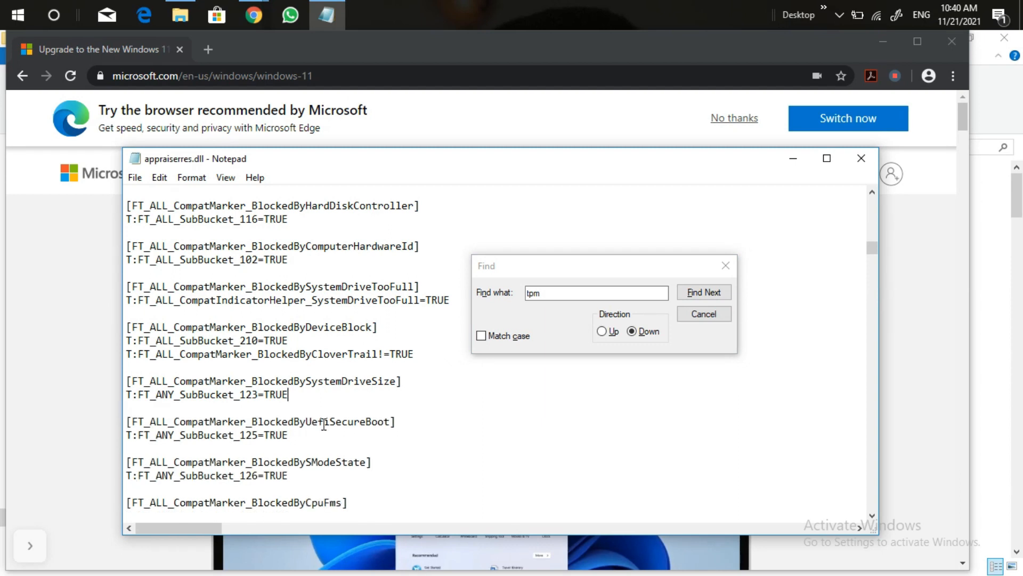
- Continue the tpm search to the [LT_AssetTypesForTpmVersion] section and delete it with its TpmVersion line and leftover blank lines
left_click(707, 293)
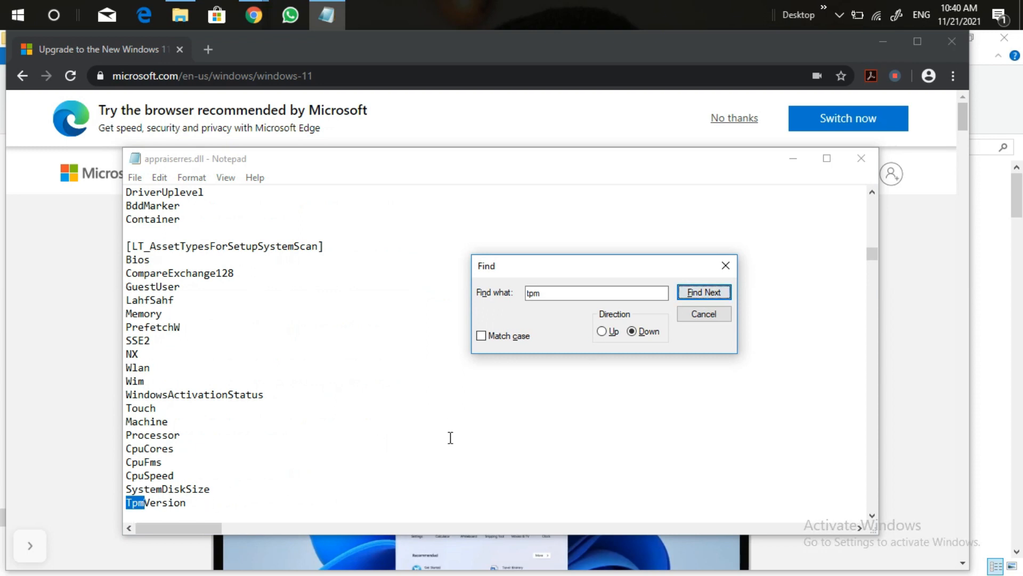
left_click(691, 294)
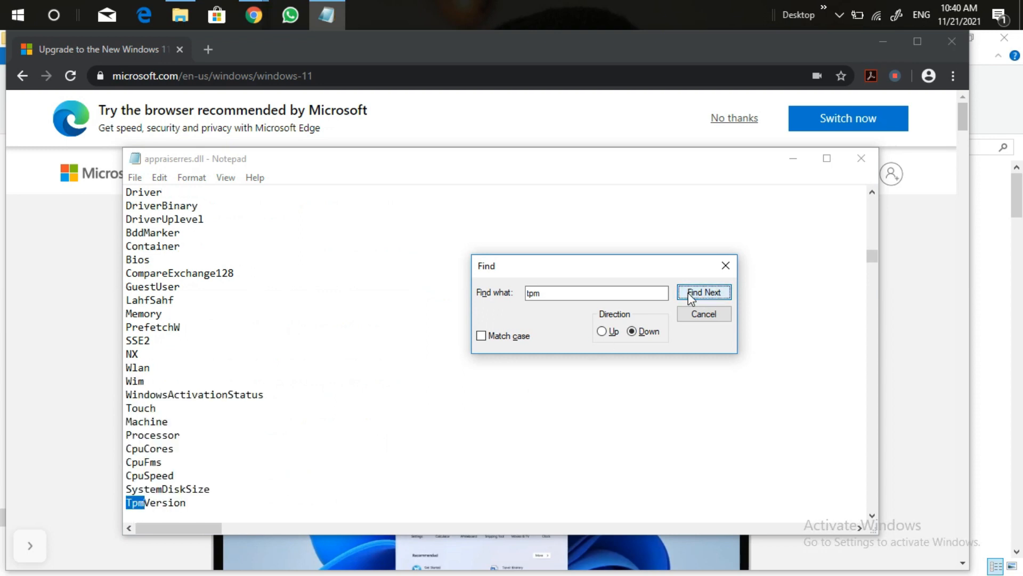
left_click(689, 297)
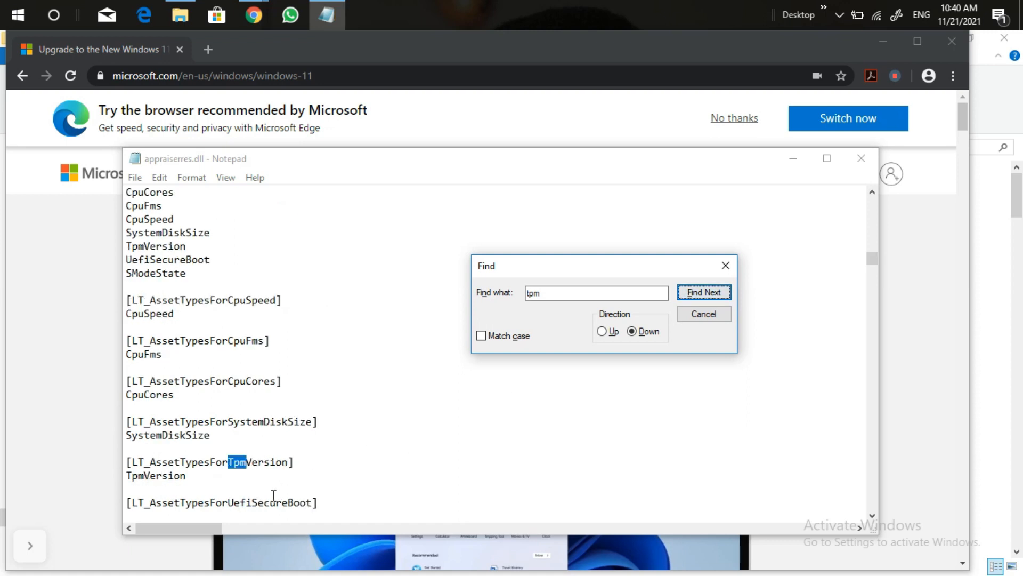
left_click(302, 462)
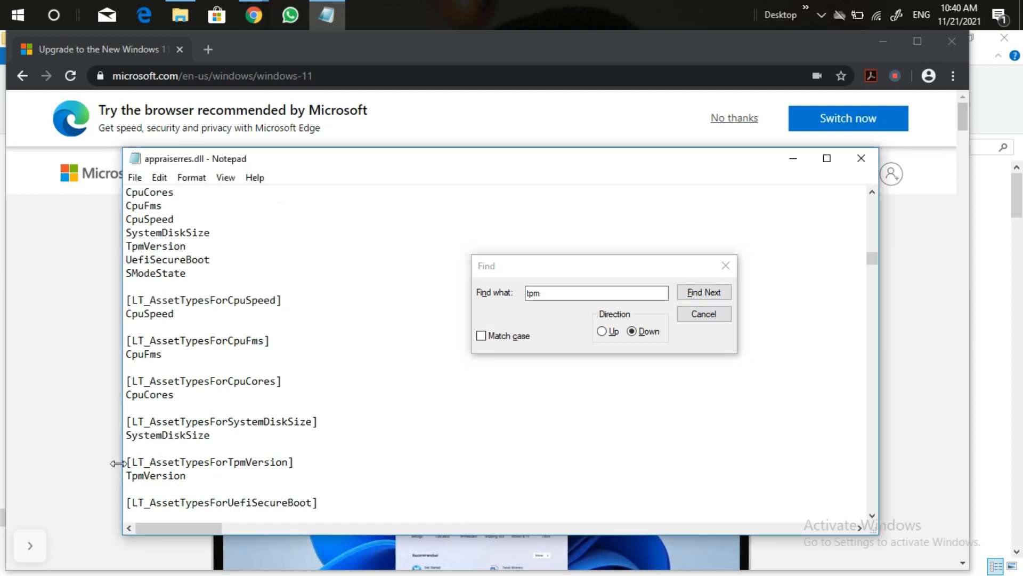
left_click_drag(126, 461, 205, 476)
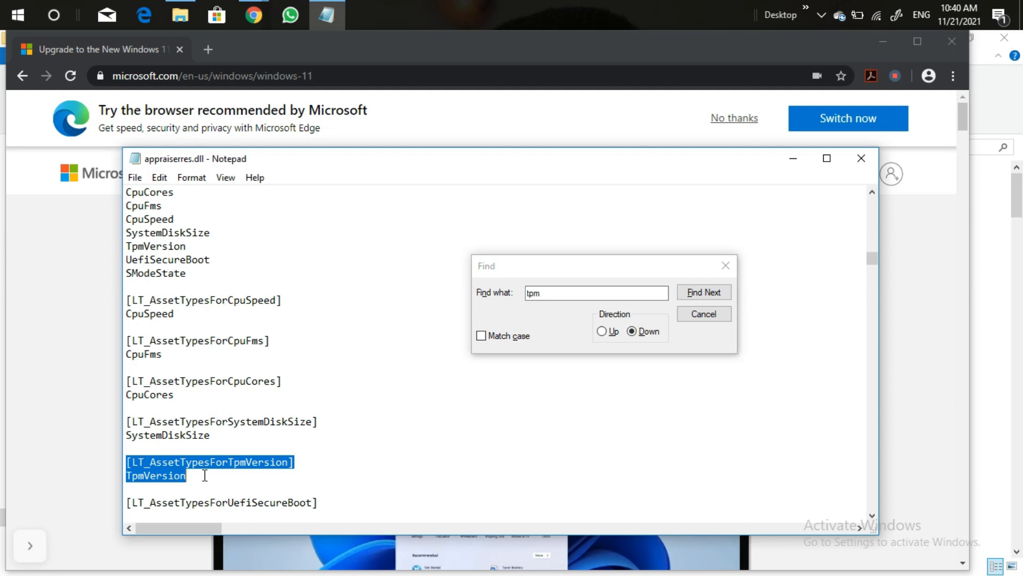
key("BackSpace")
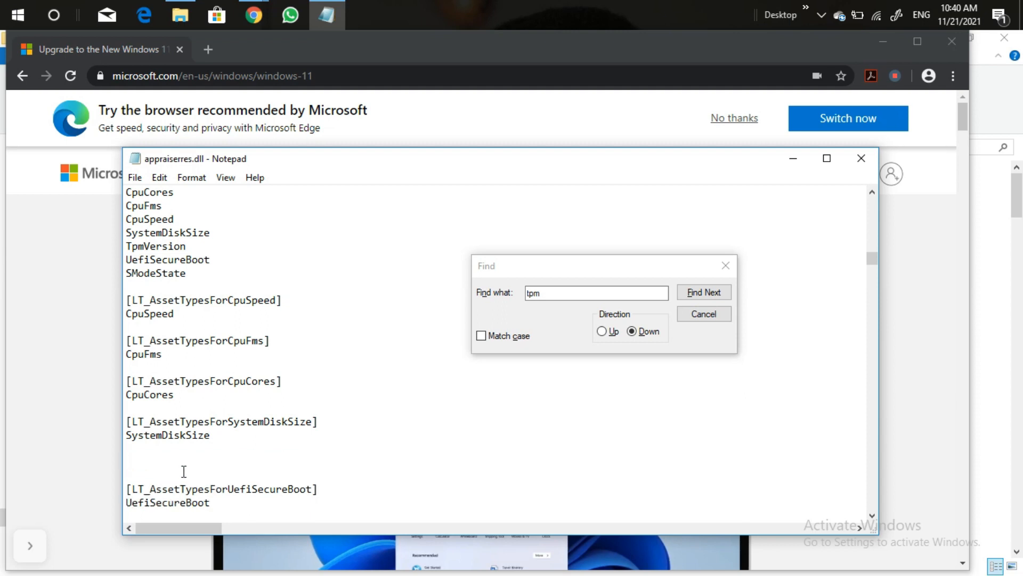
key("BackSpace")
key("BackSpace")
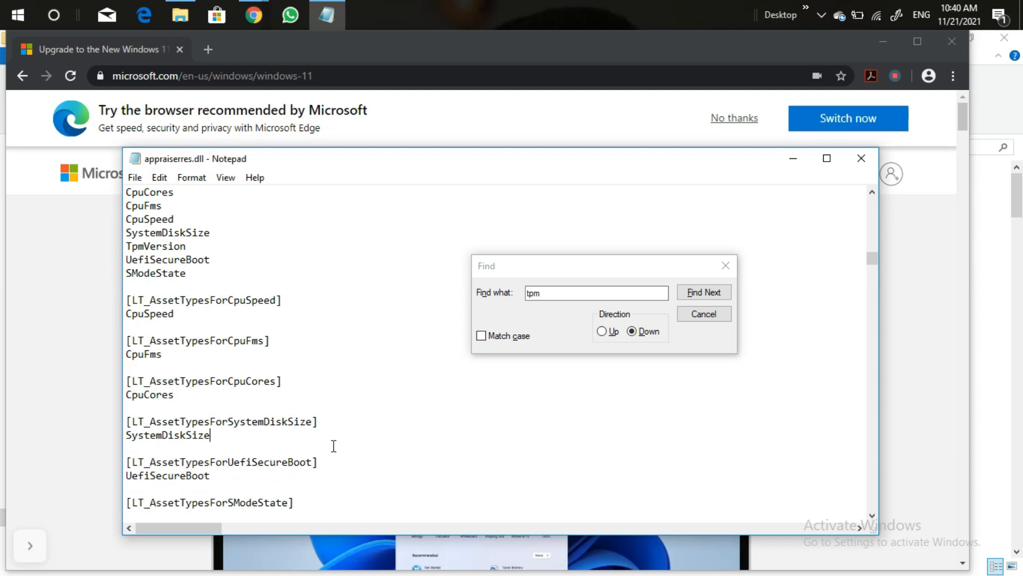
- Continue the tpm search to the TPM=FT_ALL_AssetTypesForTpmVersion line and delete that line
left_click(703, 294)
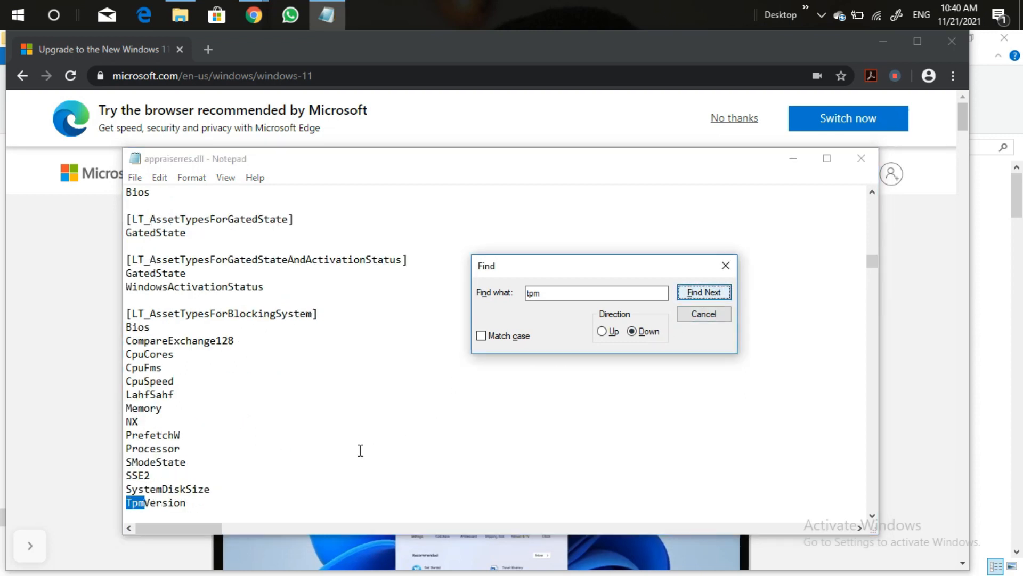
left_click(699, 294)
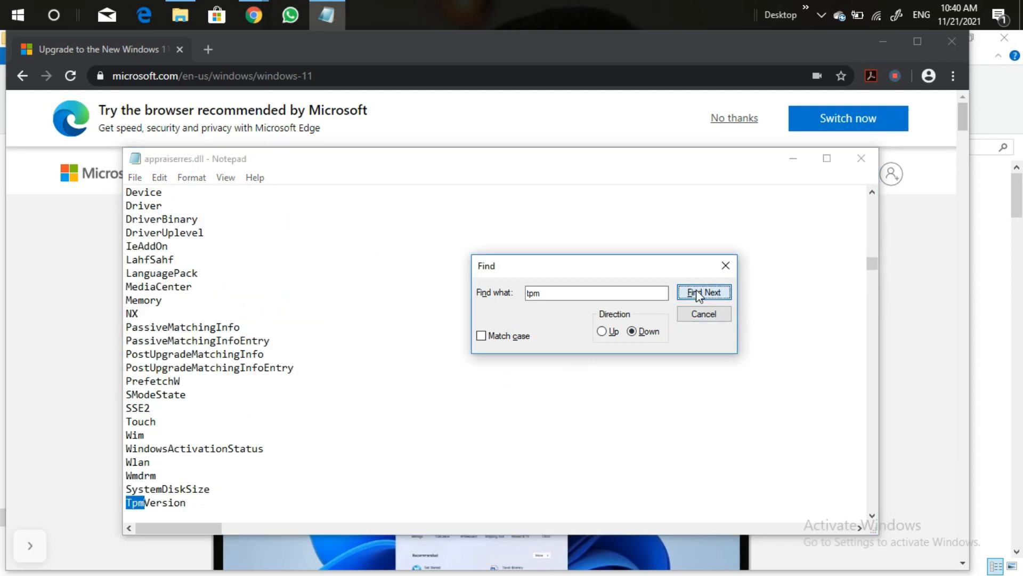
left_click(698, 294)
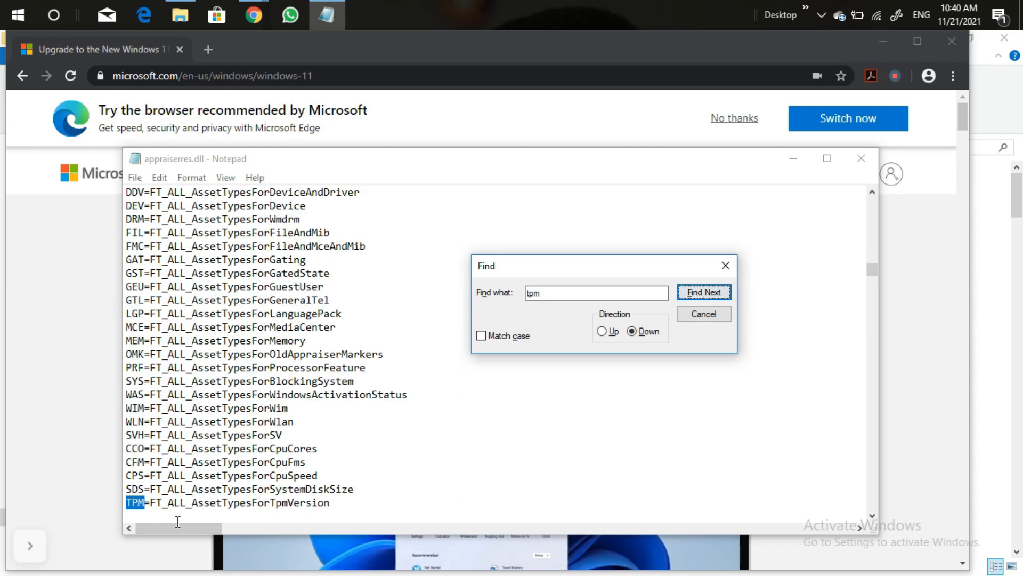
left_click_drag(127, 421, 332, 416)
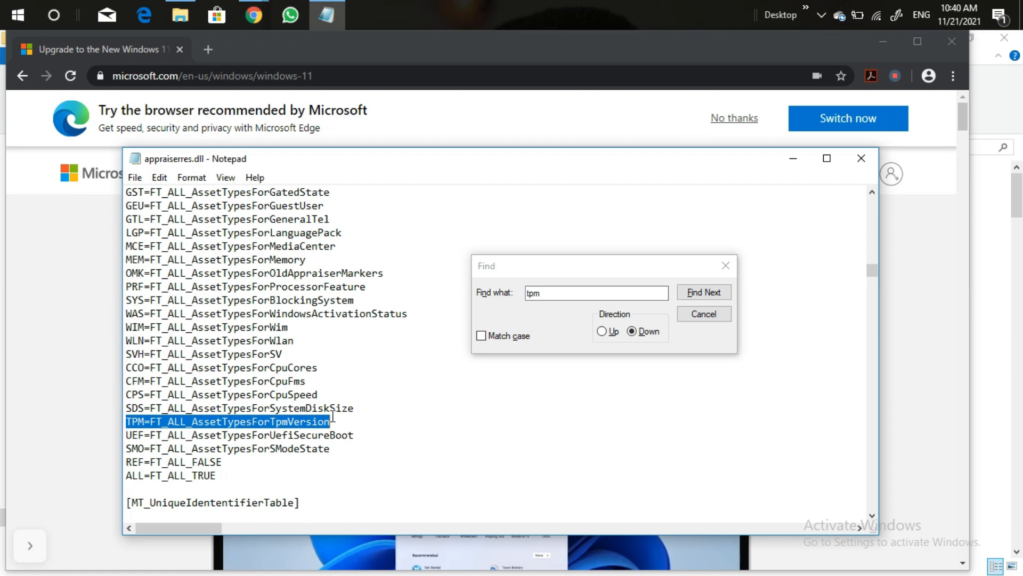
key("Delete")
key("Delete")
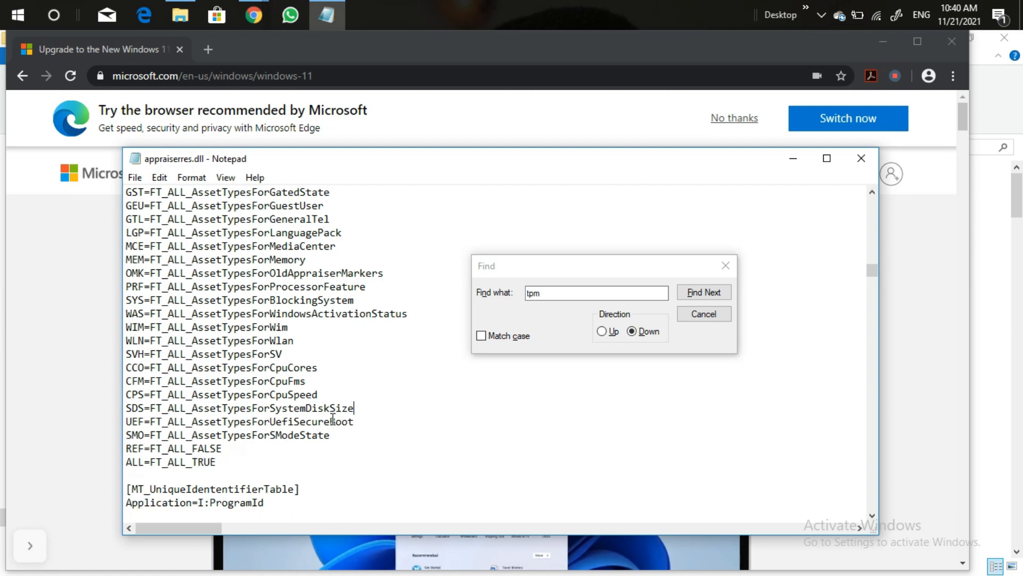
- Find the next tpm match and delete the TpmVersion=I:AssetType line from the unique identifier table
left_click(717, 292)
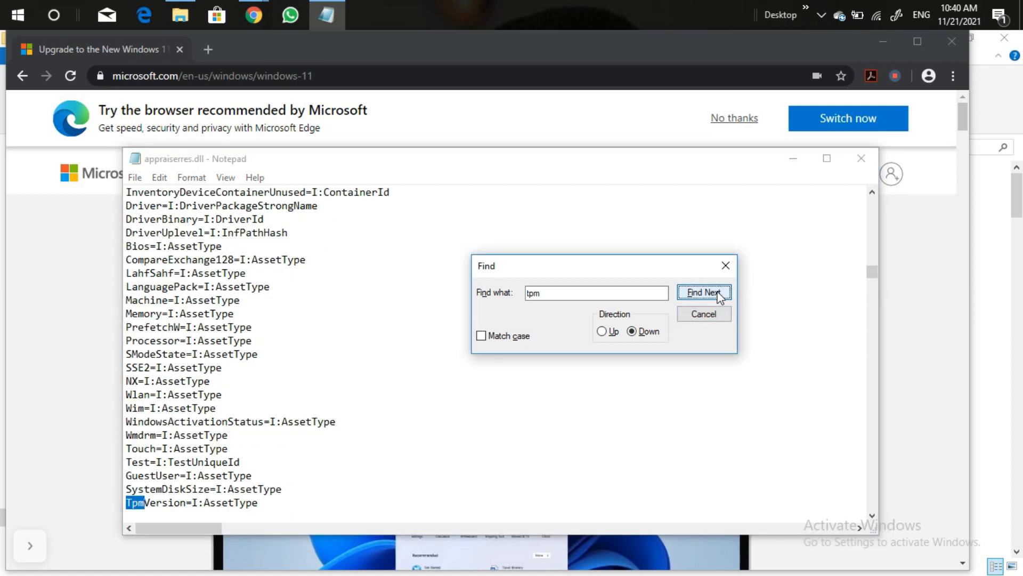
left_click_drag(126, 421, 257, 419)
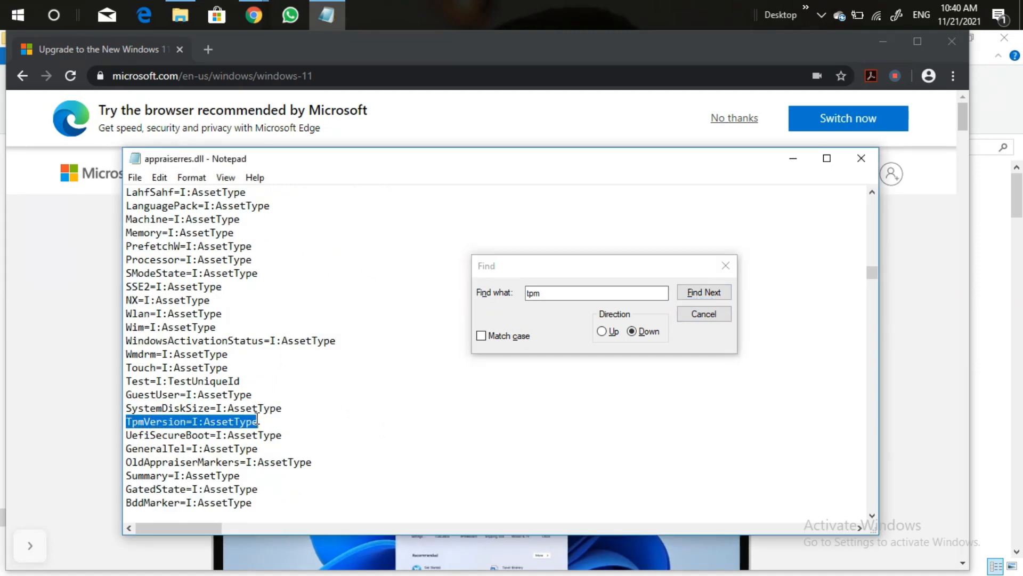
key("Delete")
key("BackSpace")
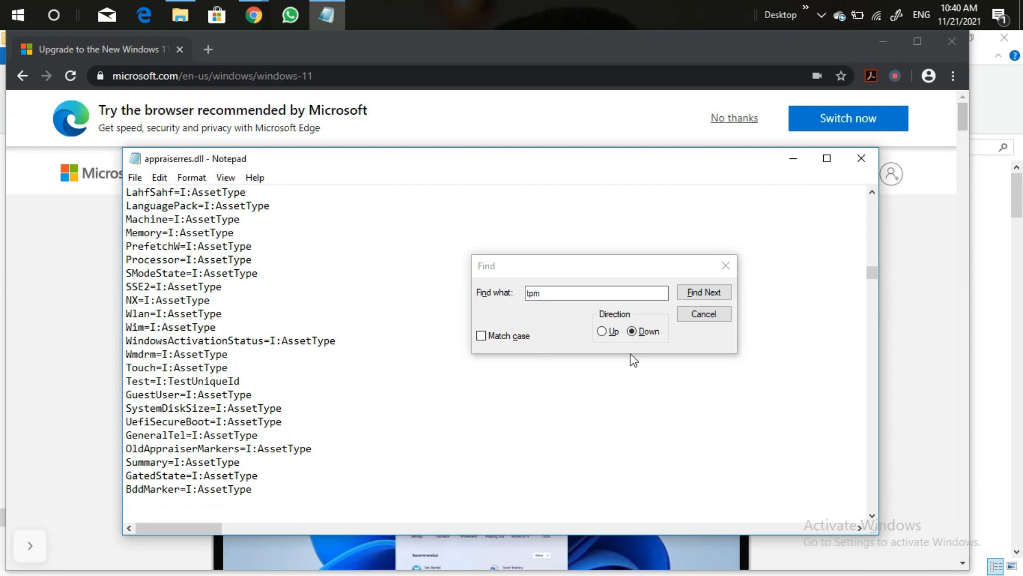
- Find the next tpm match and delete the T:DT_ALL_TPM_TpmVersionBlockingSVSetup=TRUE line under [DT_ANY_SVH_BlockingSV]
left_click(709, 293)
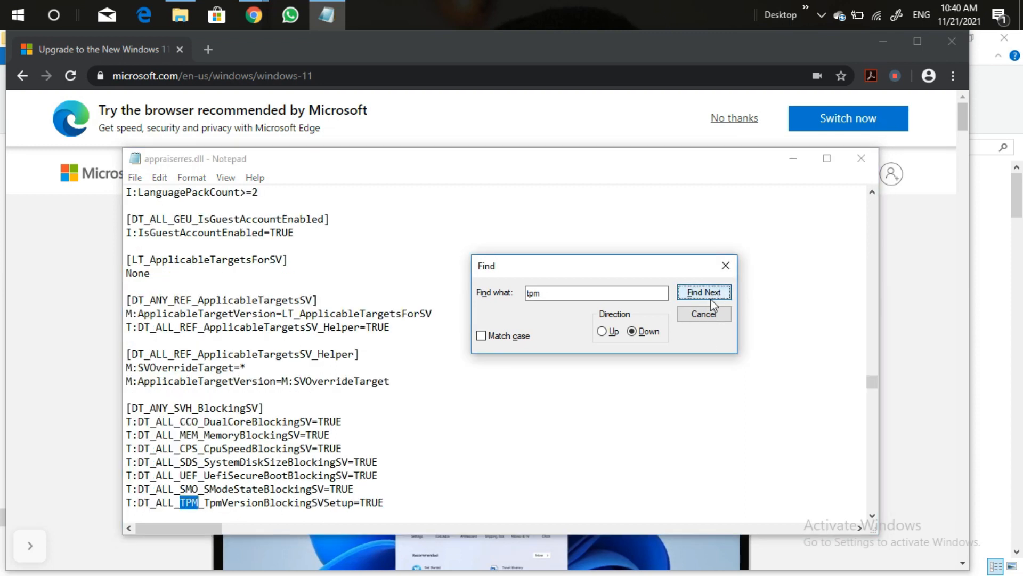
scroll(485, 398, "down", 2)
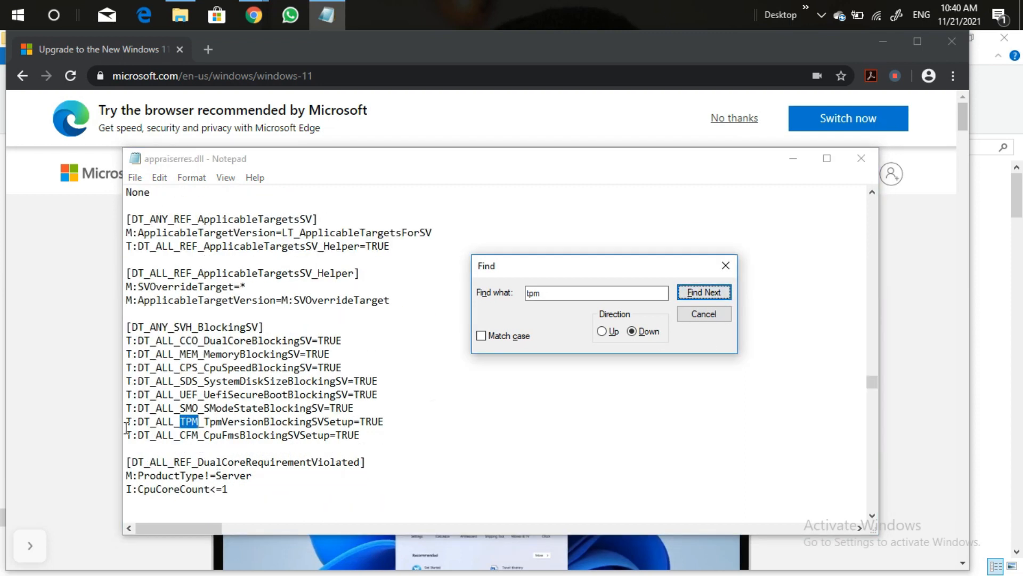
left_click_drag(126, 421, 401, 420)
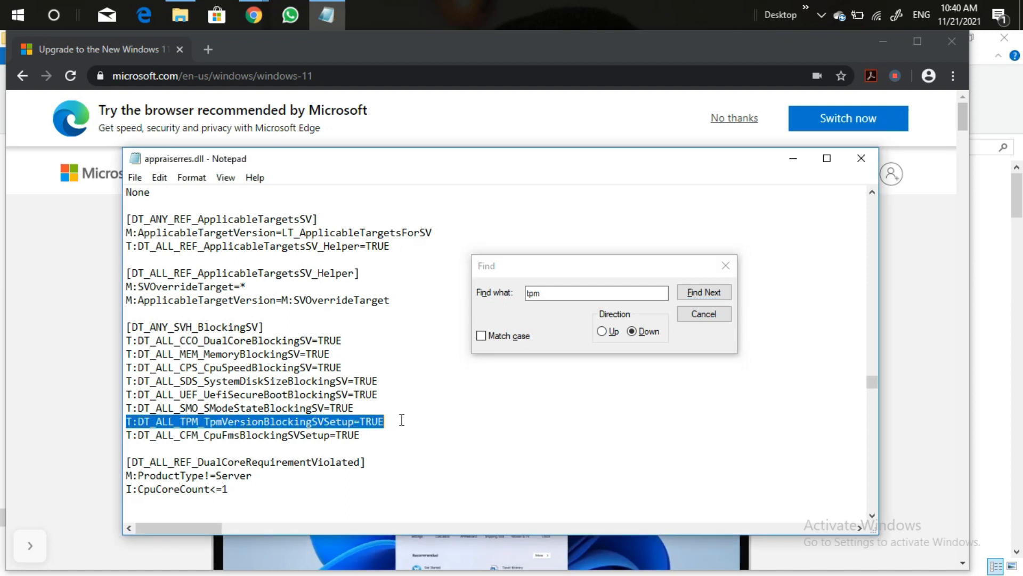
key("Delete")
key("Delete")
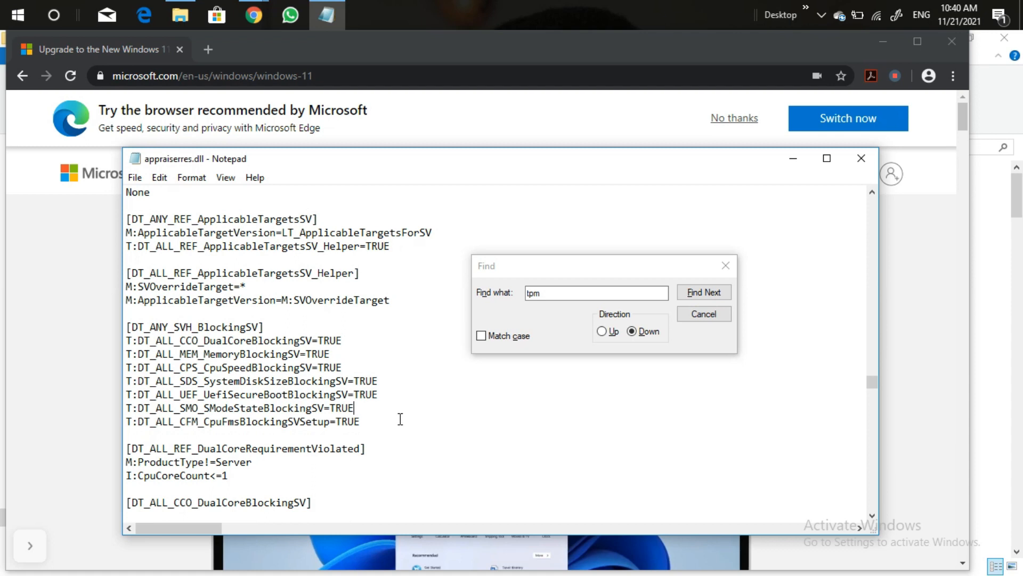
- Find the next tpm match and delete the [LT_TpmInvalidStates] section with its 0 and 1 lines
scroll(361, 436, "down", 3)
left_click(703, 292)
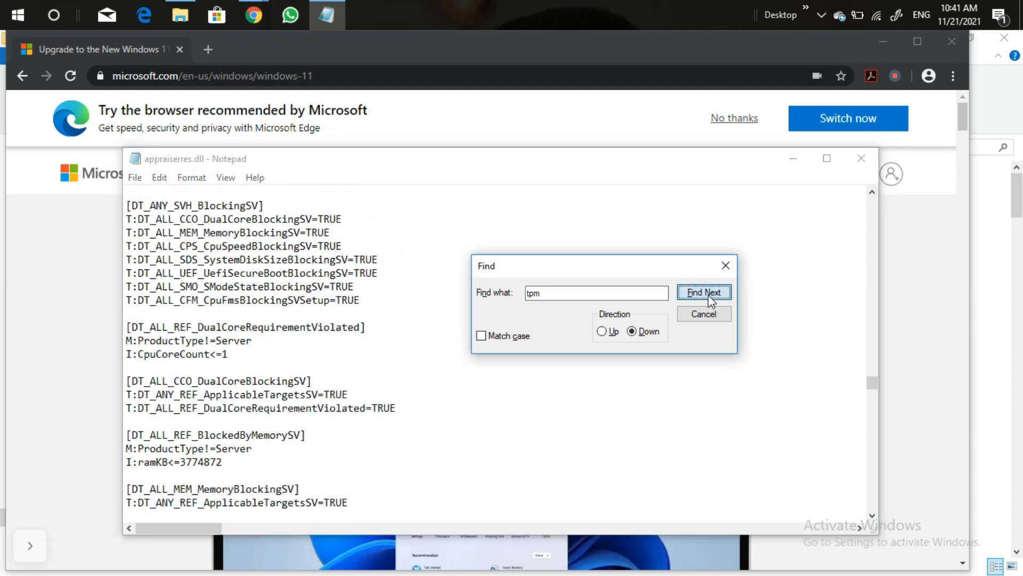
scroll(384, 417, "down", 2)
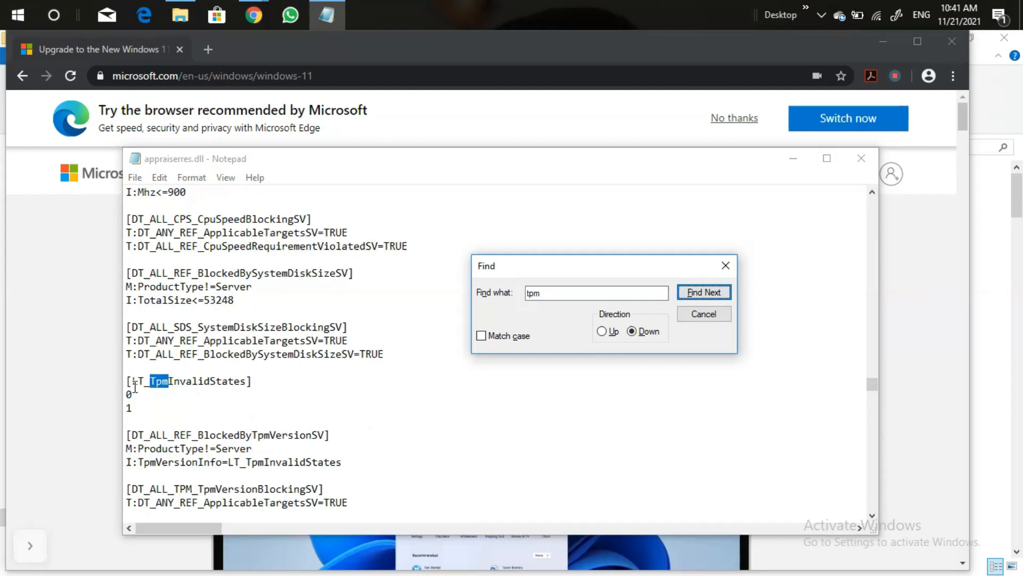
left_click_drag(127, 381, 161, 408)
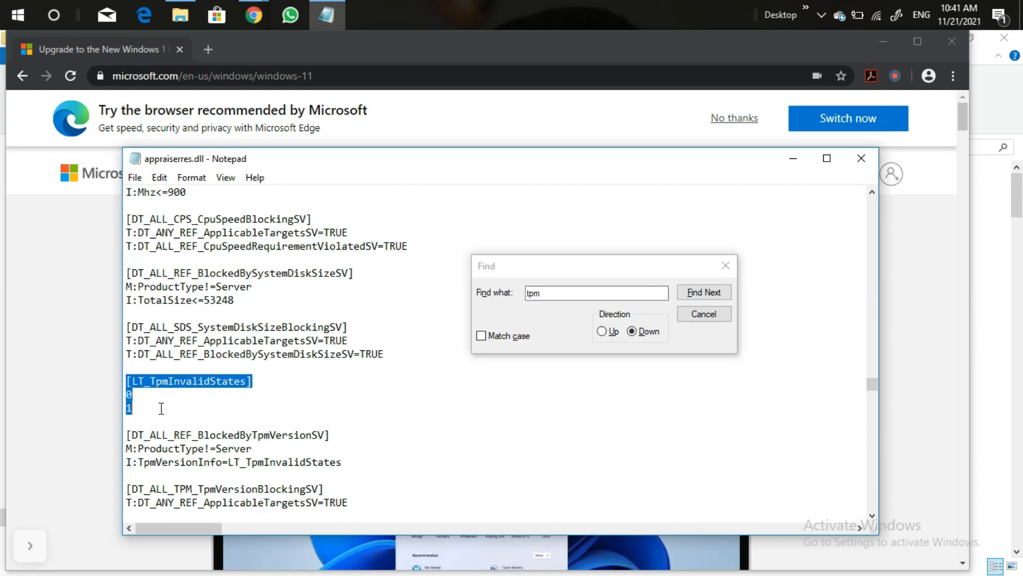
key("Delete")
key("Delete")
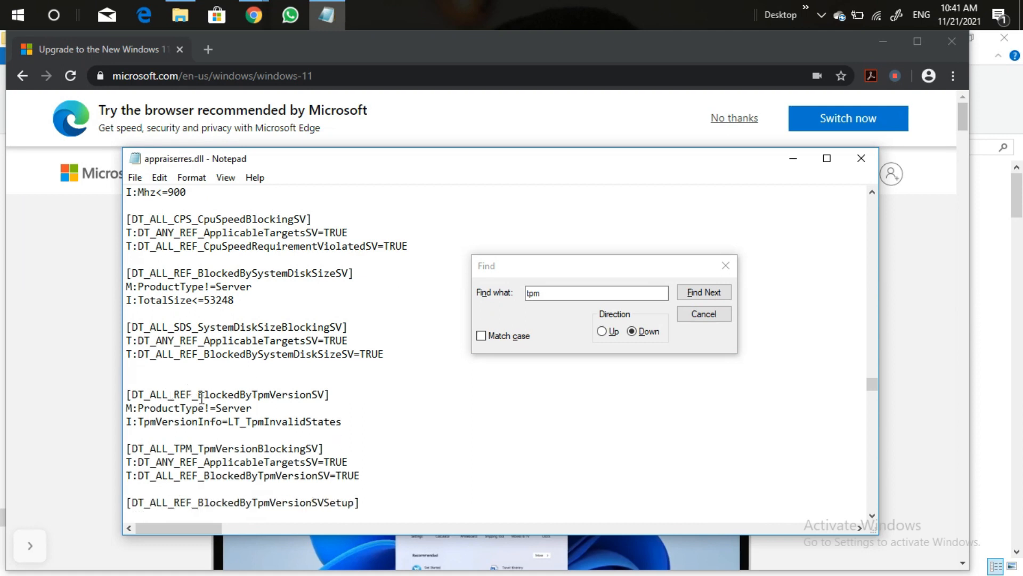
- Find the next tpm match and delete all sections from [DT_ALL_REF_BlockedByTpmVersionSV] through [DT_ALL_TPM_TpmVersionBlockingSVSetup], including the leftover blank line
left_click(715, 292)
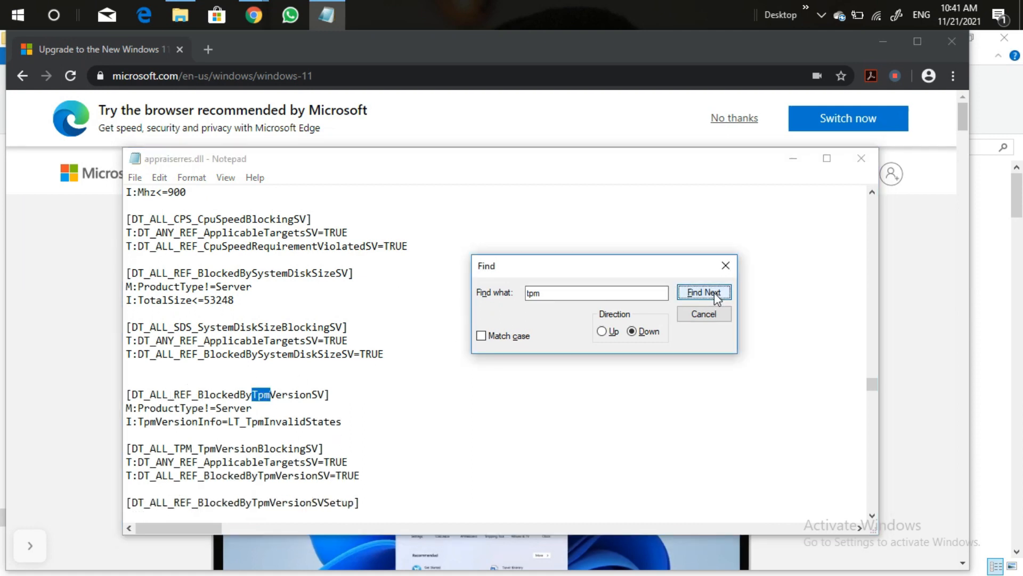
left_click_drag(128, 397, 349, 474)
scroll(306, 466, "down", 2)
scroll(290, 485, "down", 1)
scroll(355, 493, "down", 1)
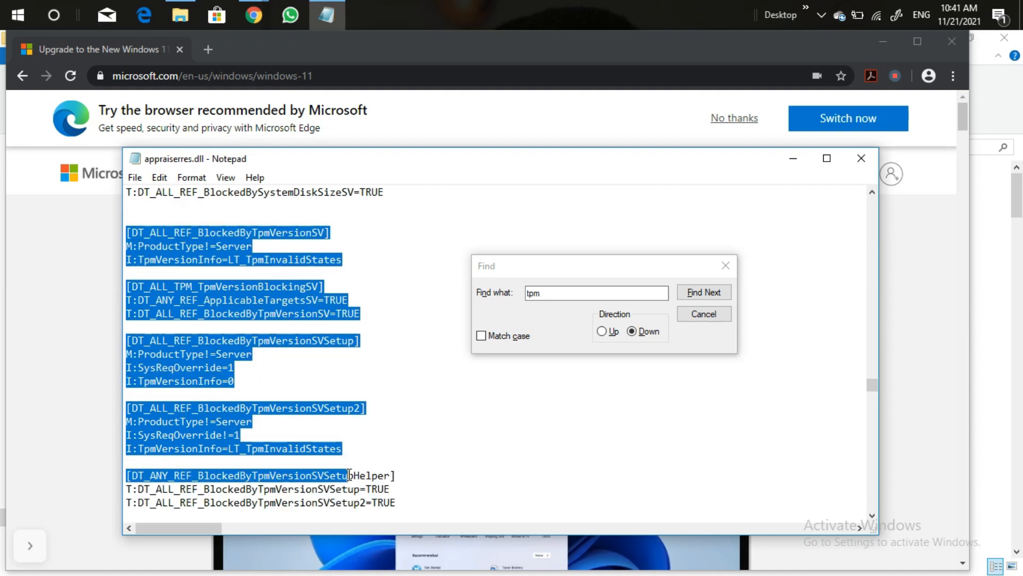
scroll(349, 474, "down", 2)
left_click_drag(350, 463, 444, 477)
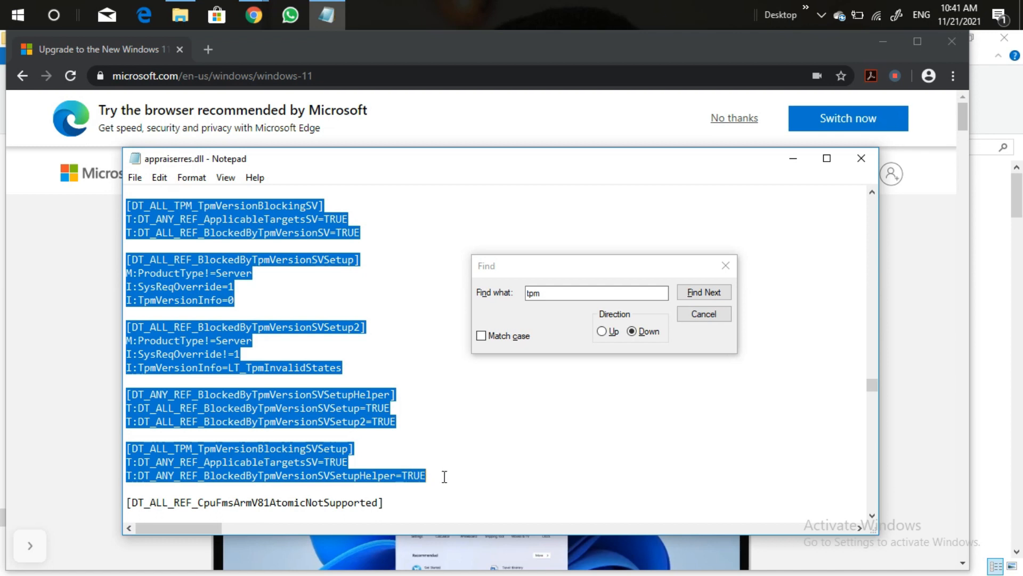
key("Delete")
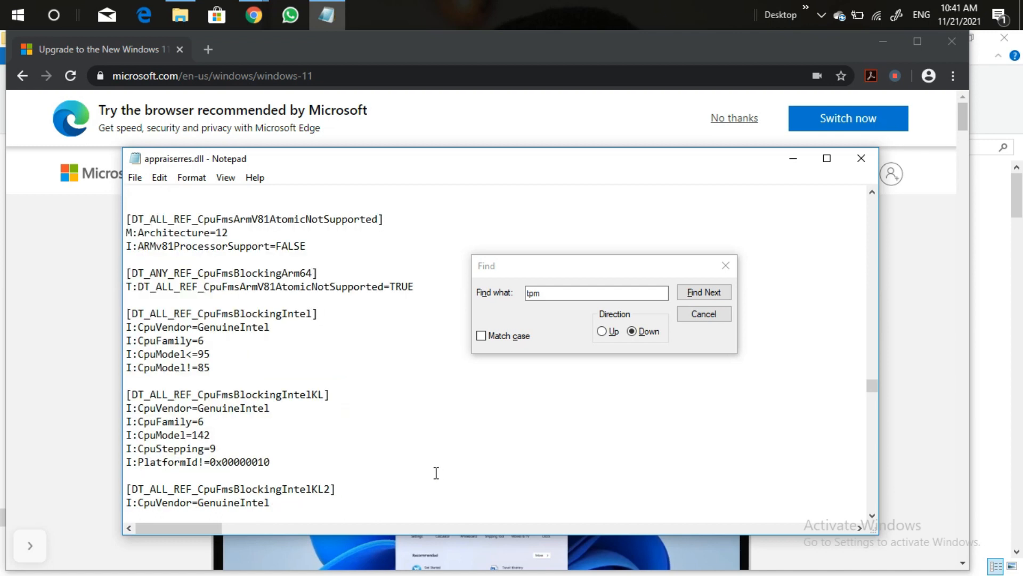
scroll(406, 389, "up", 2)
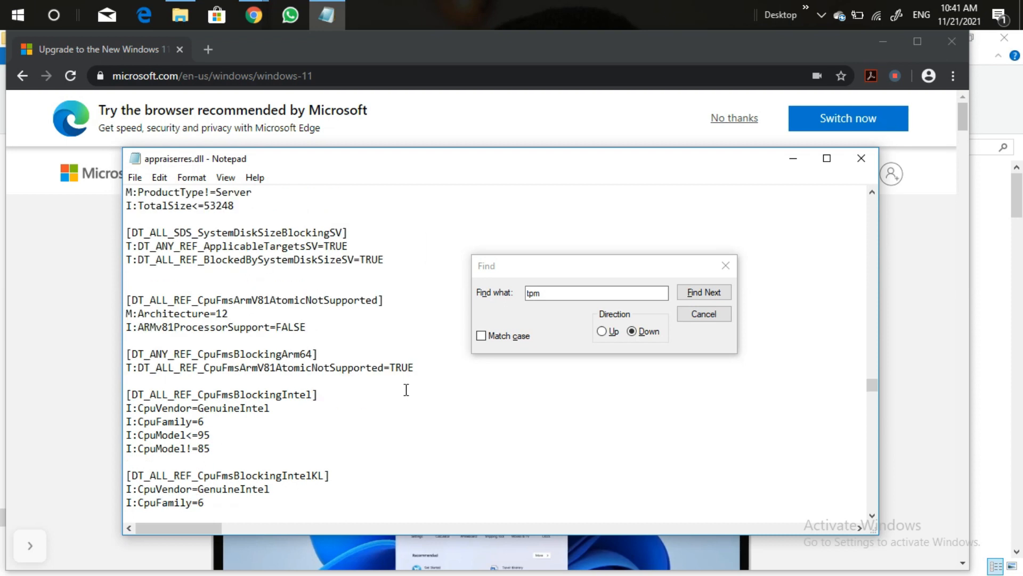
key("BackSpace")
- Find the next tpm match and delete the Tpm=I:Marker_BlockedByTpmVersion line under [IT_OMK_CompatIndicator_OldMarkers_RedReason]
left_click(700, 291)
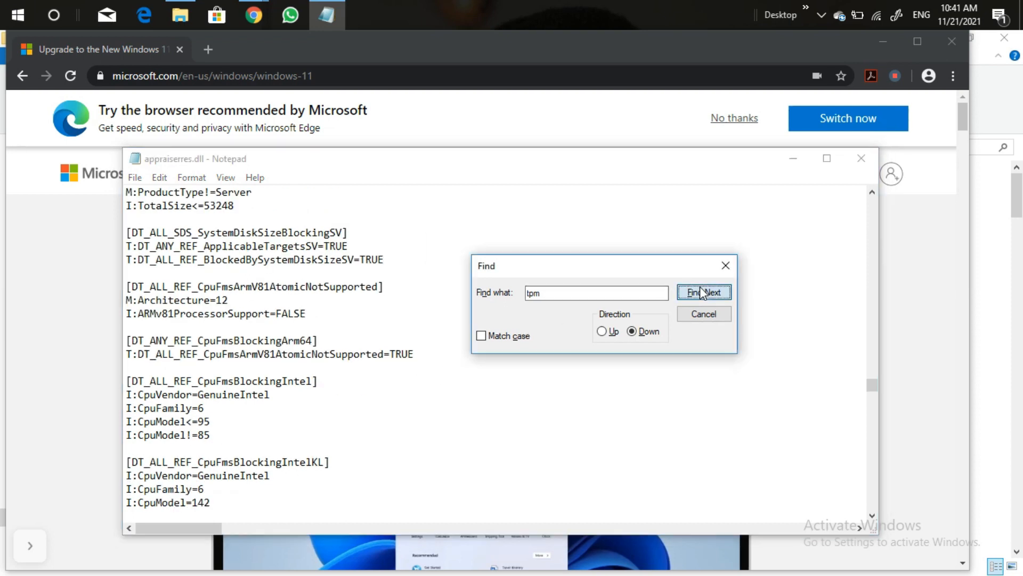
scroll(326, 453, "down", 3)
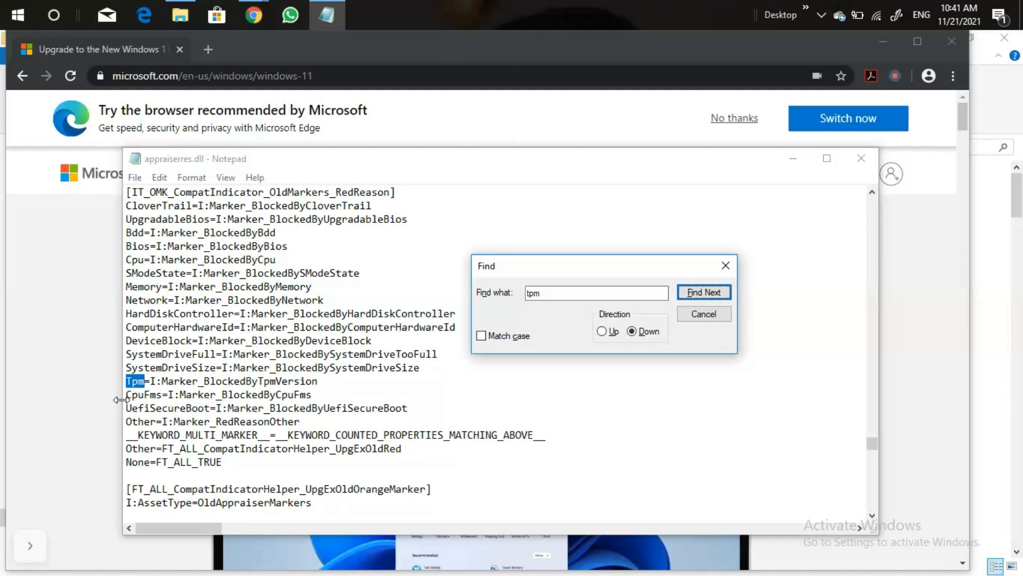
left_click(129, 381)
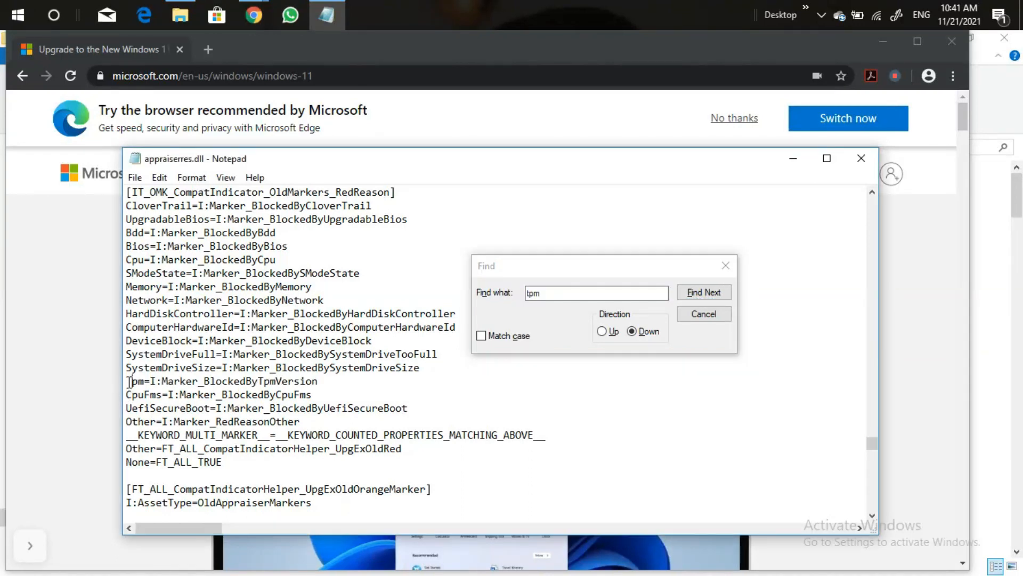
left_click_drag(128, 382, 330, 382)
key("BackSpace")
key("BackSpace")
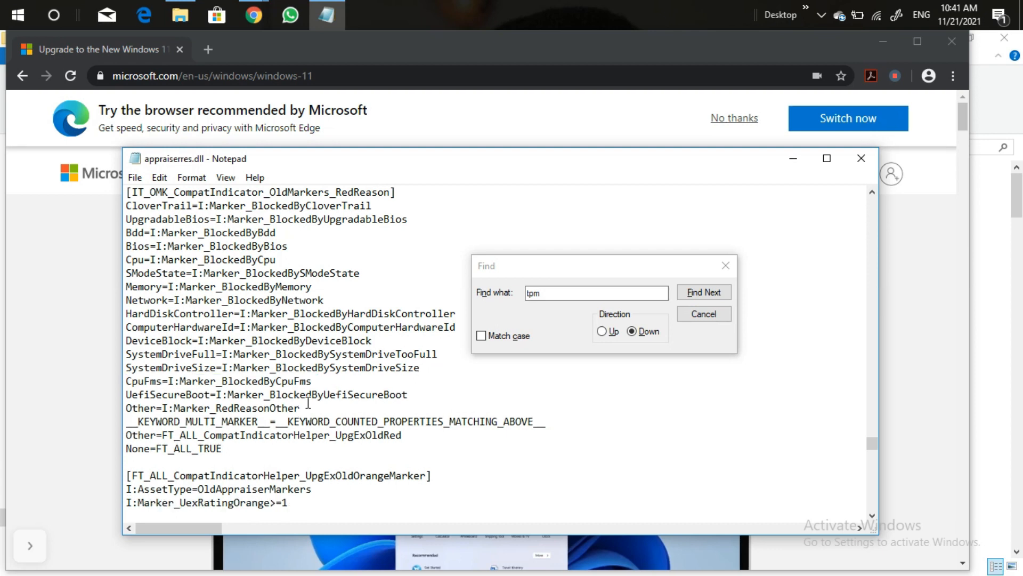
- Find the next tpm match and delete the Tpm=FT_ALL_CompatMarker_BlockedByTpmVersion line under [IT_ALL_CompatIndicator_FreshMarkers_RedReason]
left_click(704, 292)
scroll(427, 434, "down", 2)
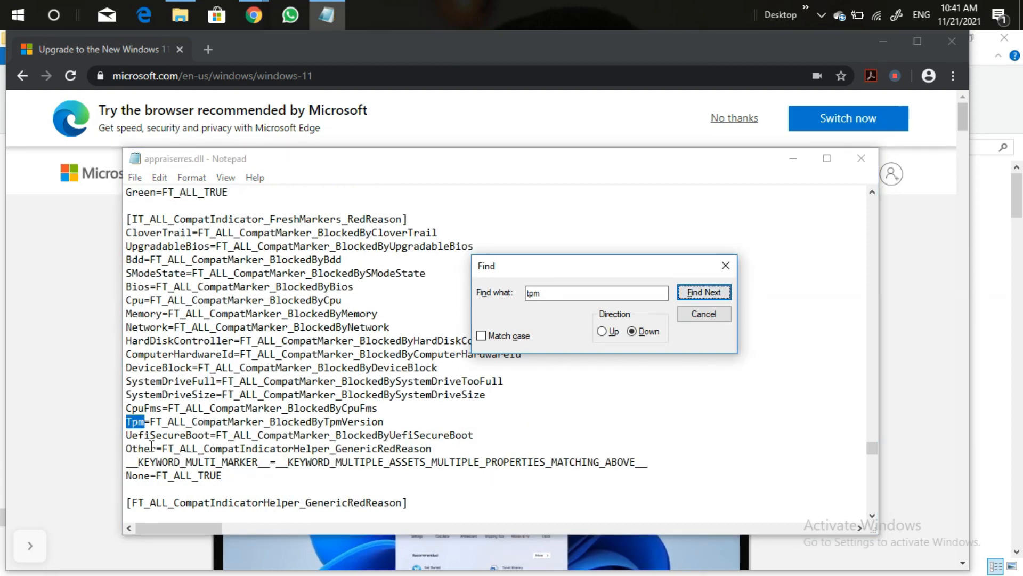
left_click(132, 423)
left_click_drag(128, 421, 392, 423)
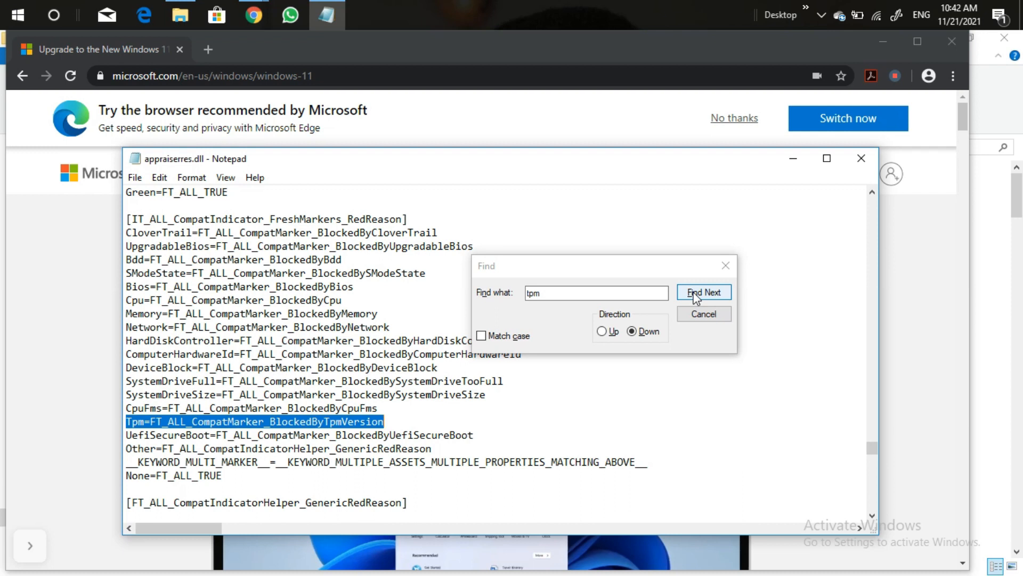
key("Delete")
key("BackSpace")
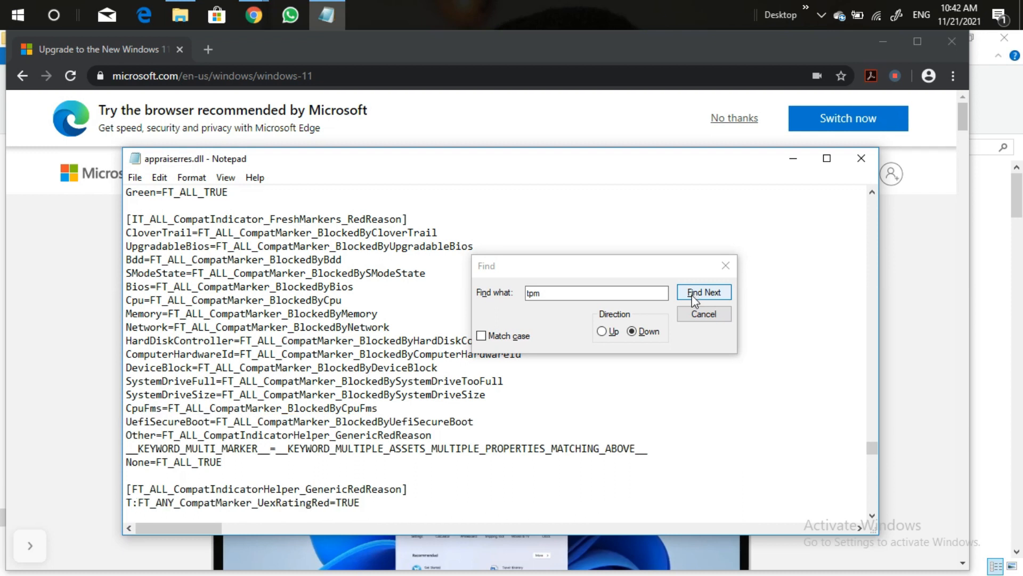
- Find the next tpm match, delete the T:FT_ALL_CompatMarker_BlockedByTpmVersion=TRUE line, and check for further tpm matches
left_click(693, 293)
scroll(423, 434, "down", 2)
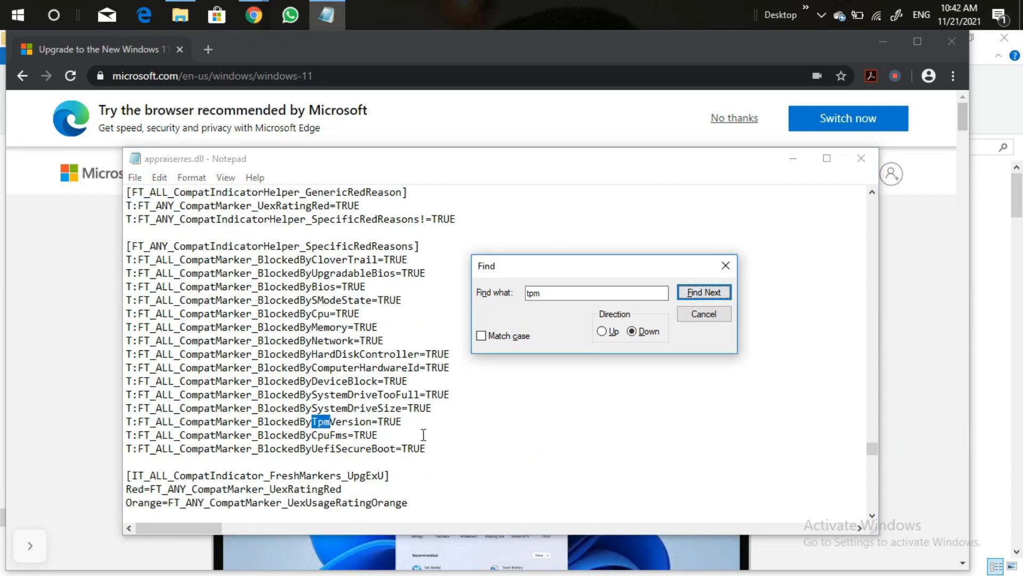
left_click_drag(408, 422, 118, 416)
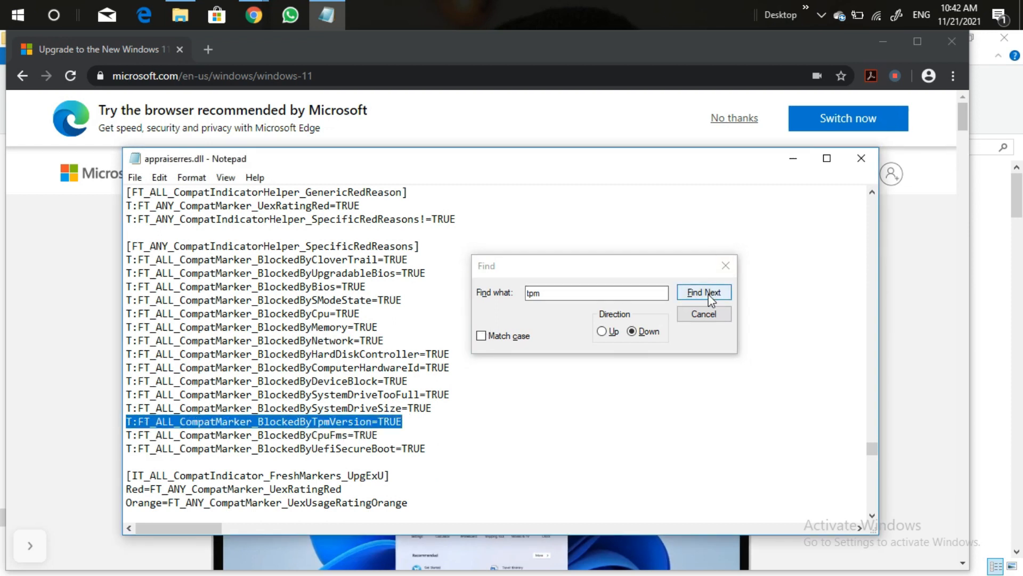
key("Delete")
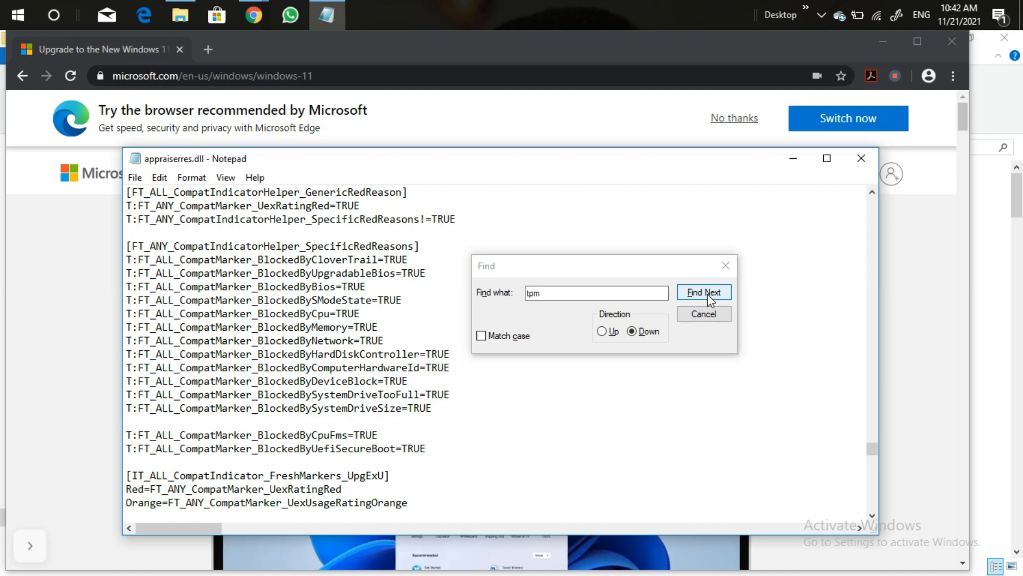
key("Delete")
left_click(707, 293)
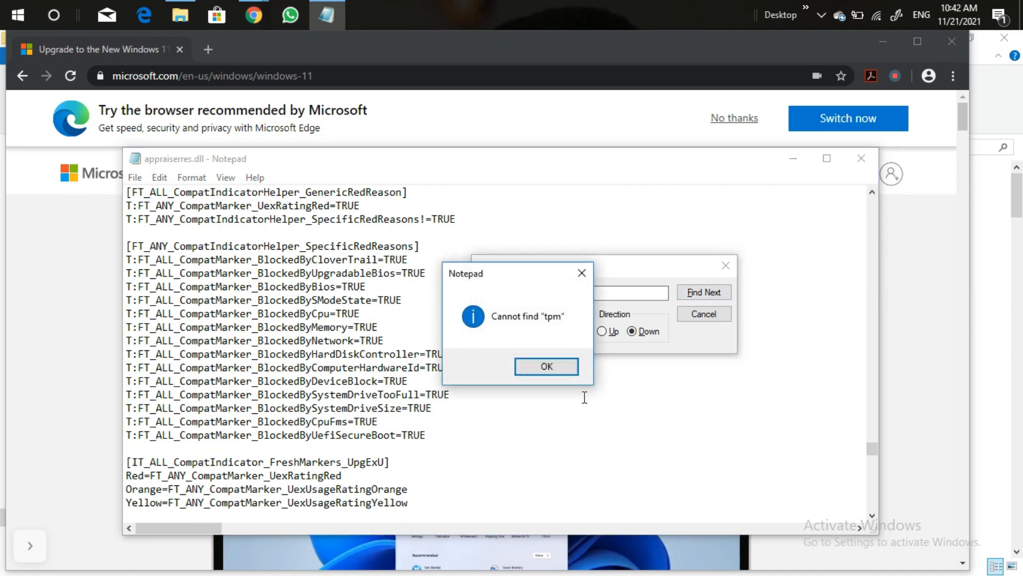
left_click(547, 366)
- Search for uefi, delete the T:FT_ALL_CompatMarker_BlockedByUefiSecureBoot=TRUE line, and check for further matches before ending the search
left_click_drag(542, 293, 525, 296)
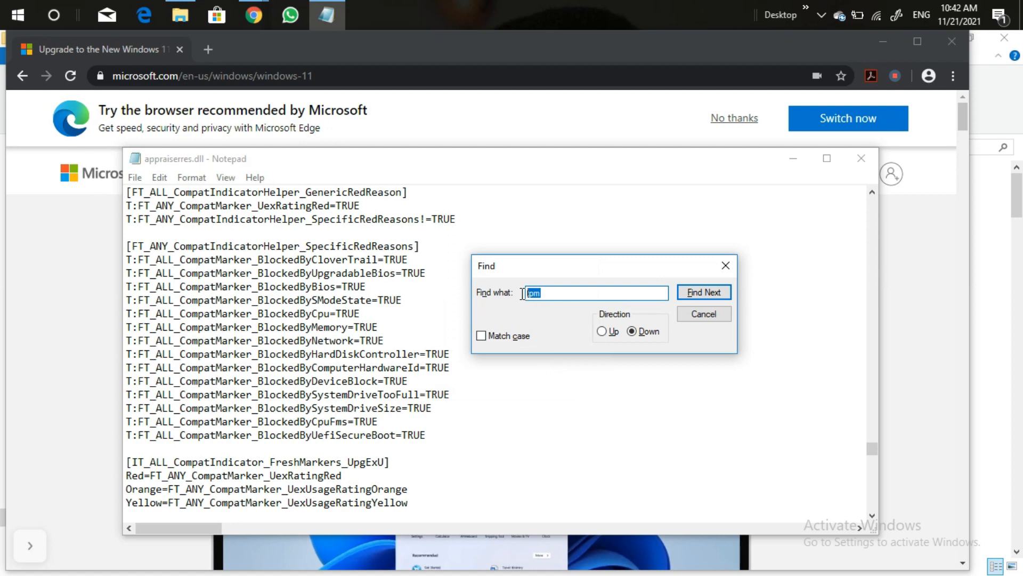
type("uefi")
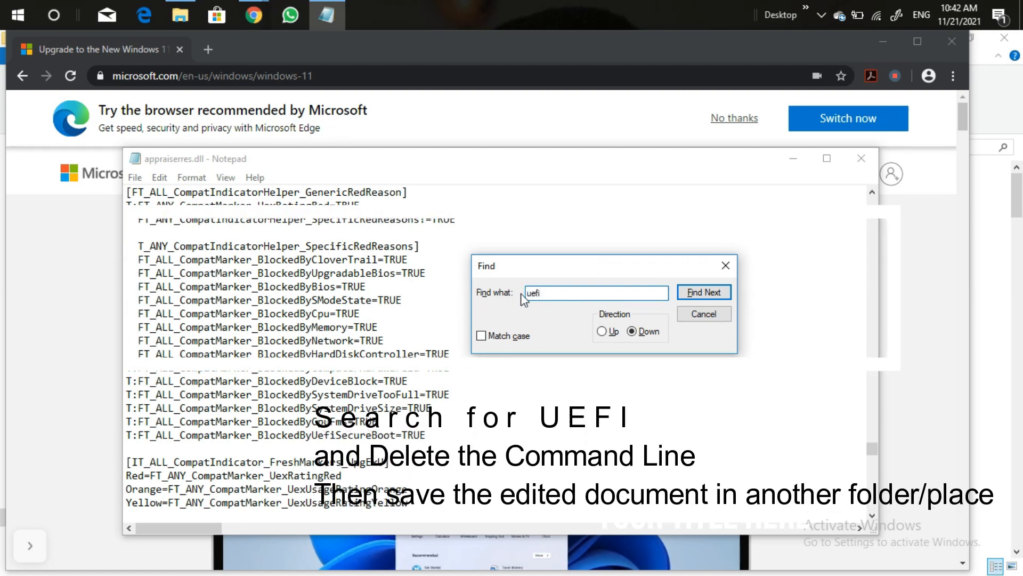
left_click(708, 294)
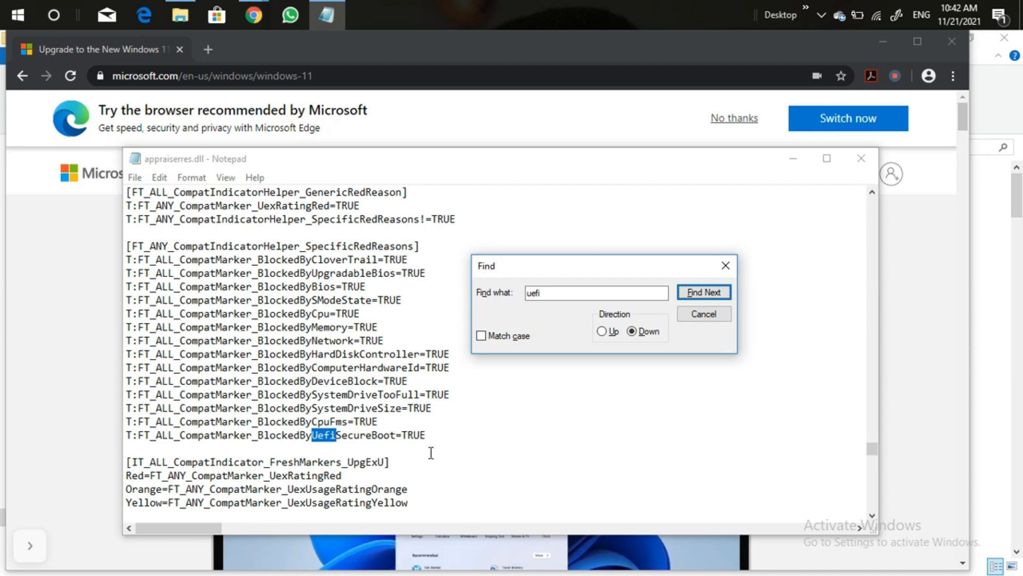
left_click_drag(435, 445, 118, 436)
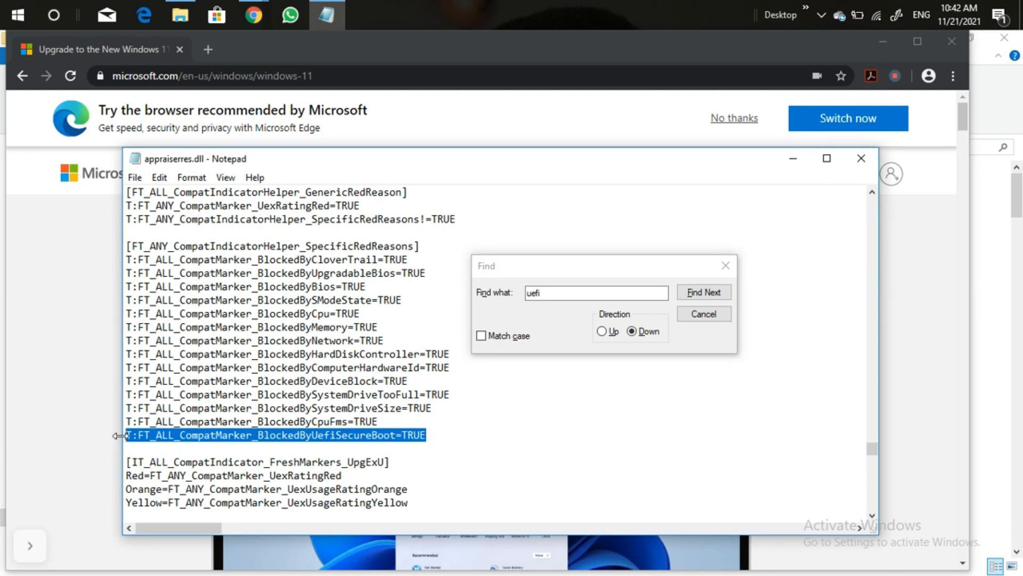
key("BackSpace")
key("BackSpace")
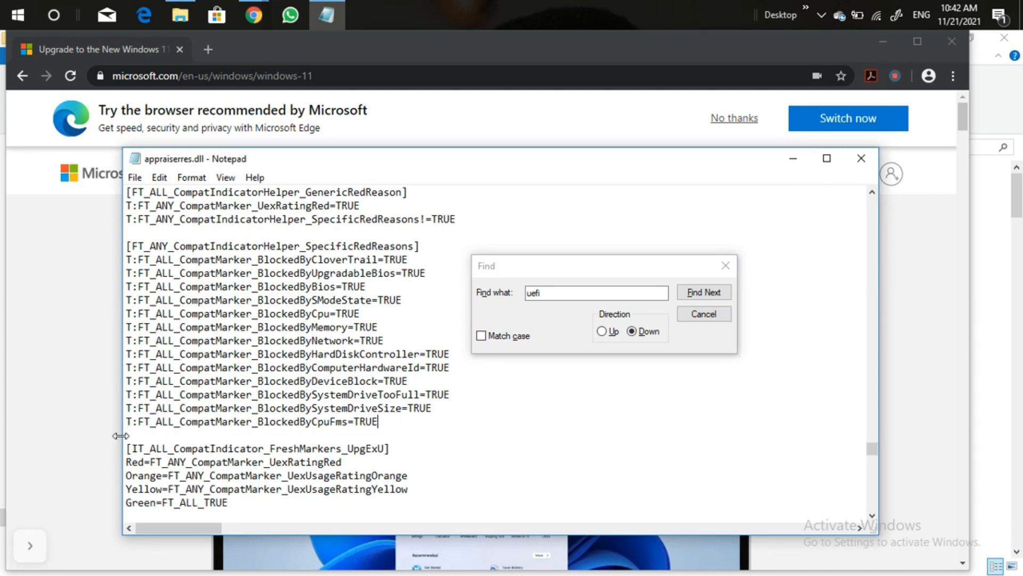
left_click(708, 293)
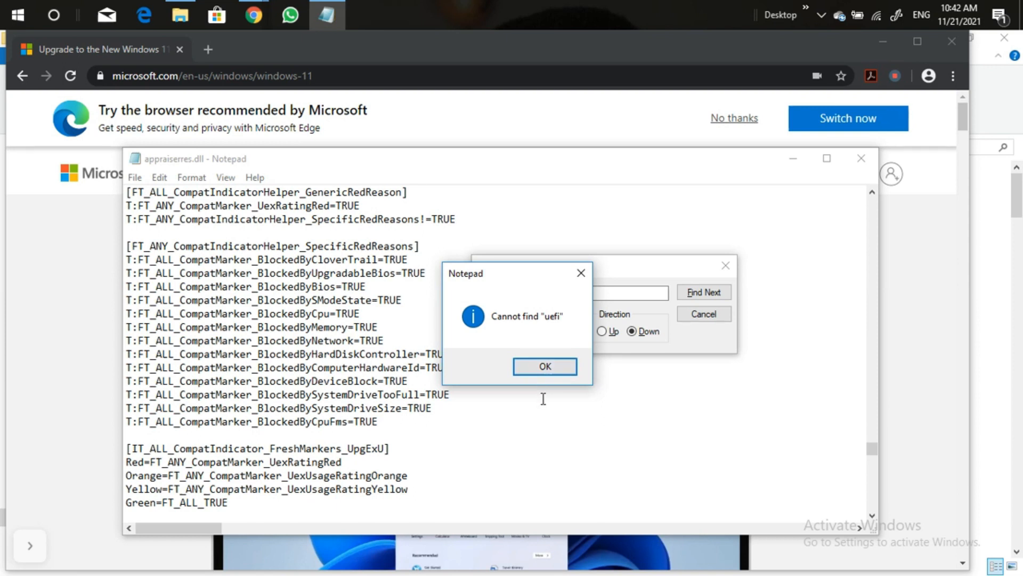
left_click(546, 367)
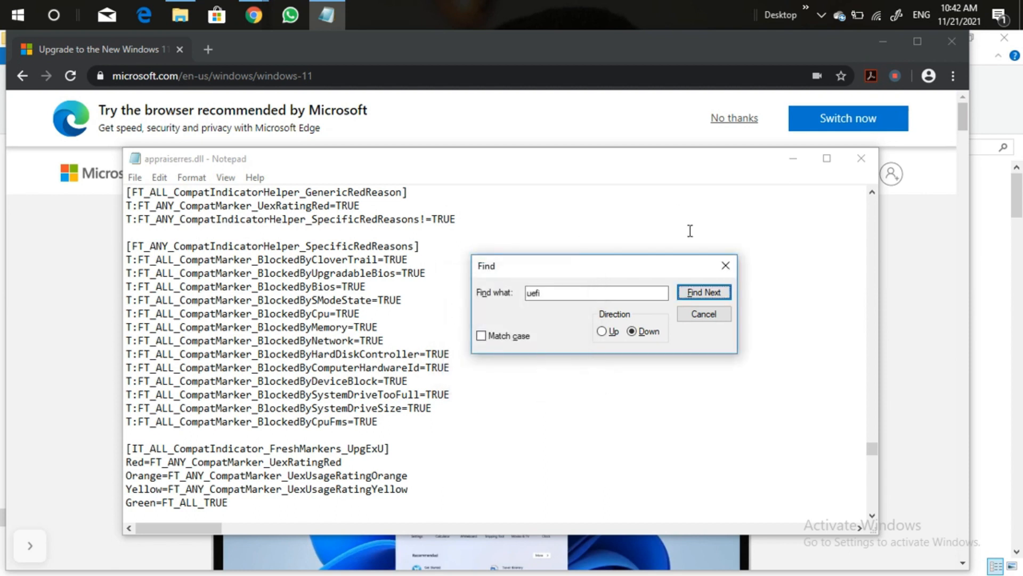
left_click(726, 267)
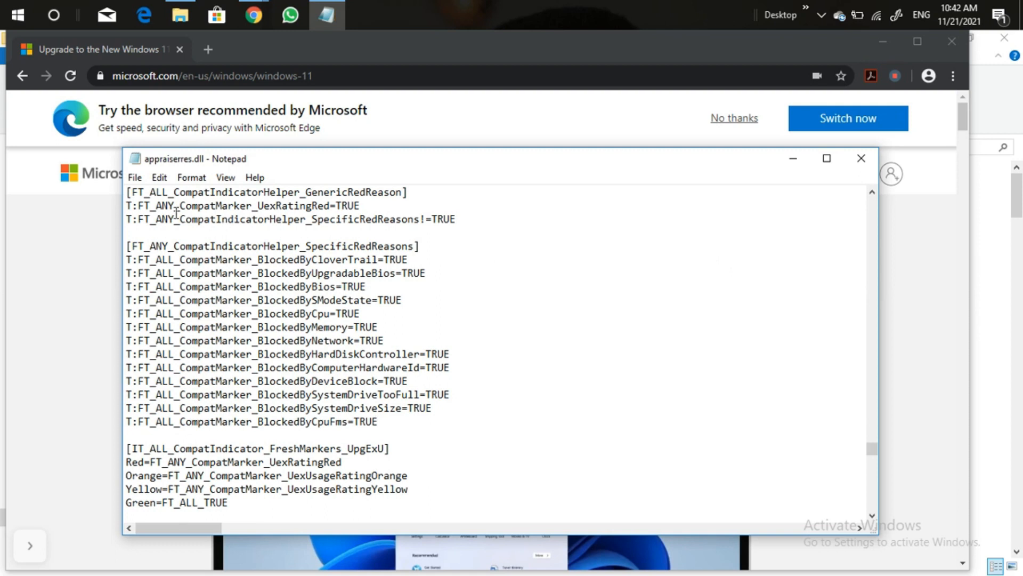
- Save the edited appraiserres.dll to the Seagate Backup Plus Drive and close the file
left_click(135, 177)
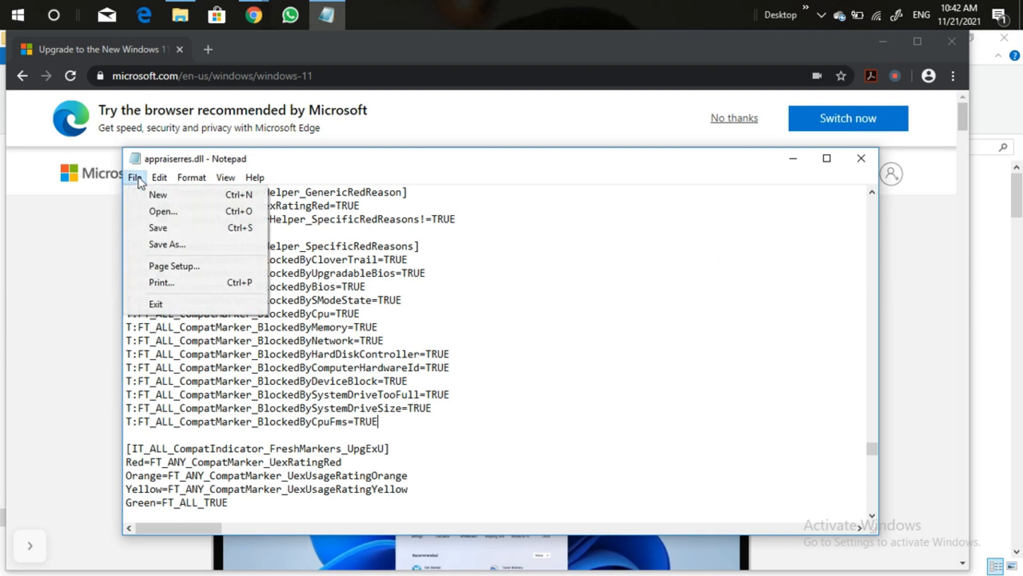
left_click(169, 233)
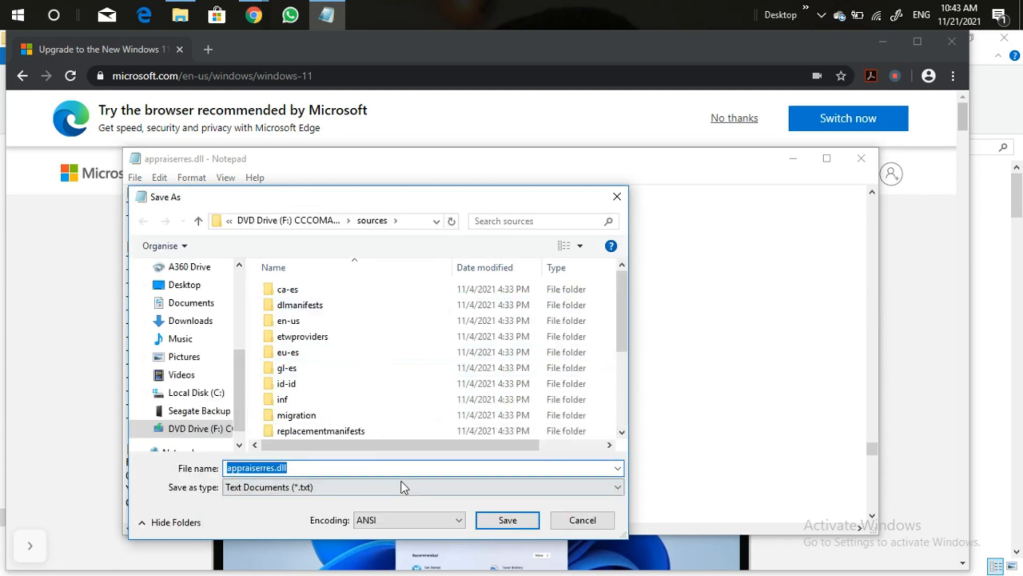
left_click(507, 520)
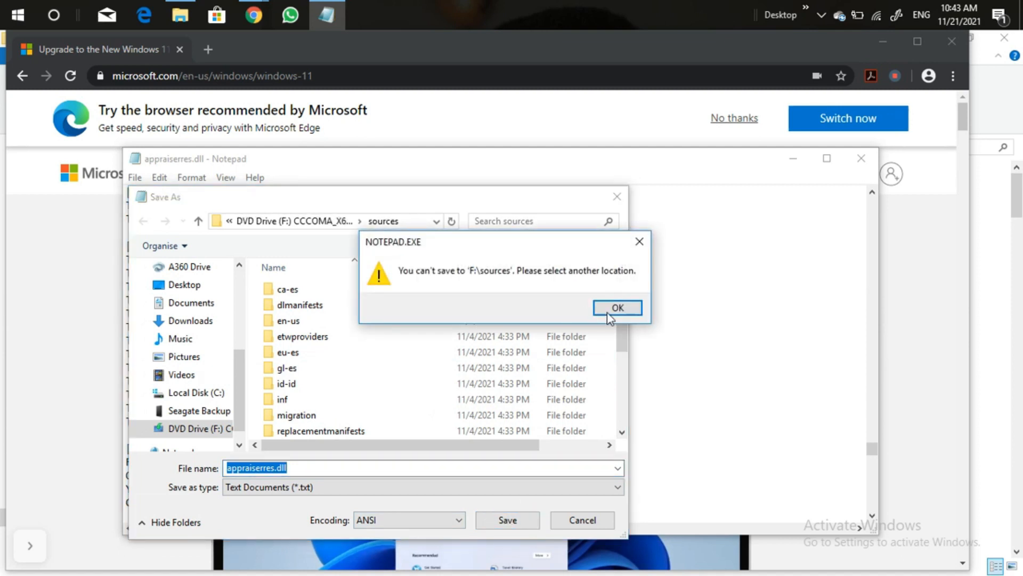
left_click(618, 308)
scroll(149, 336, "down", 1)
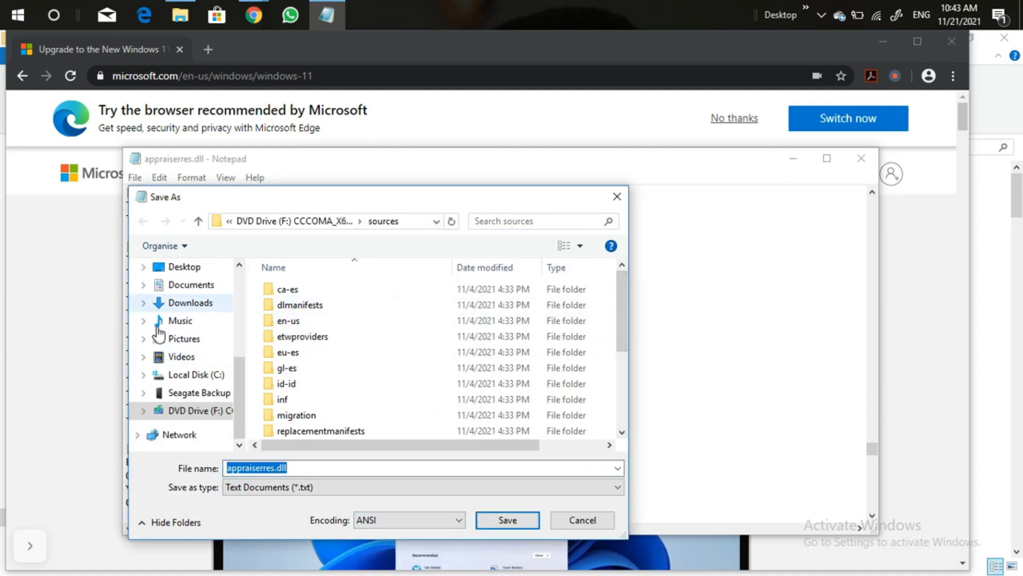
left_click(186, 394)
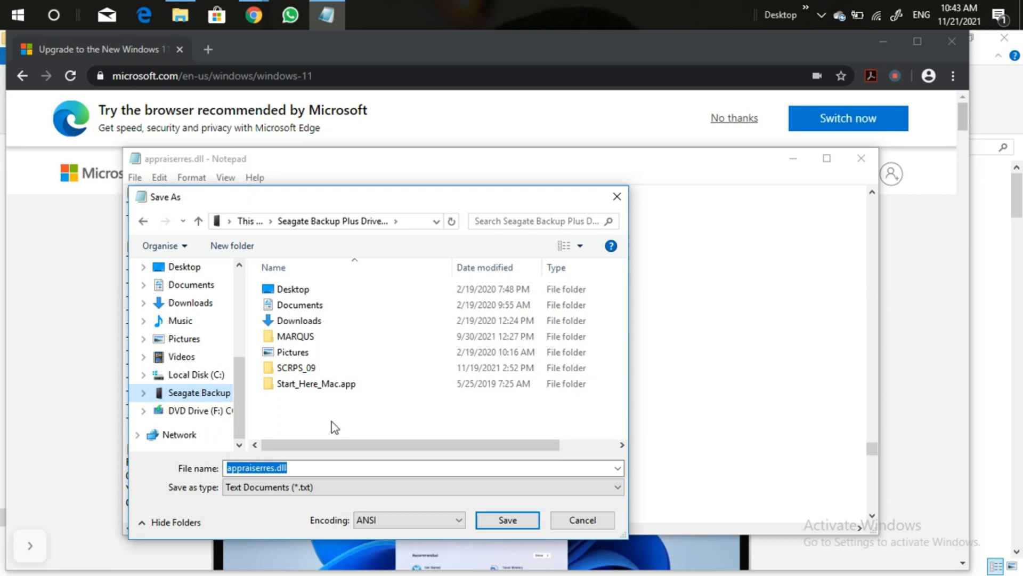
left_click(507, 519)
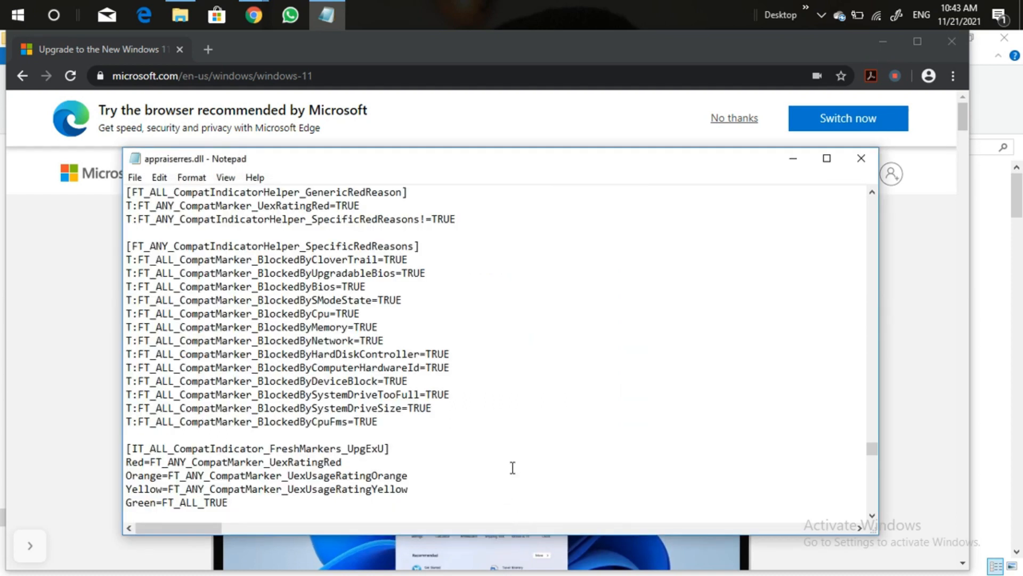
left_click(867, 164)
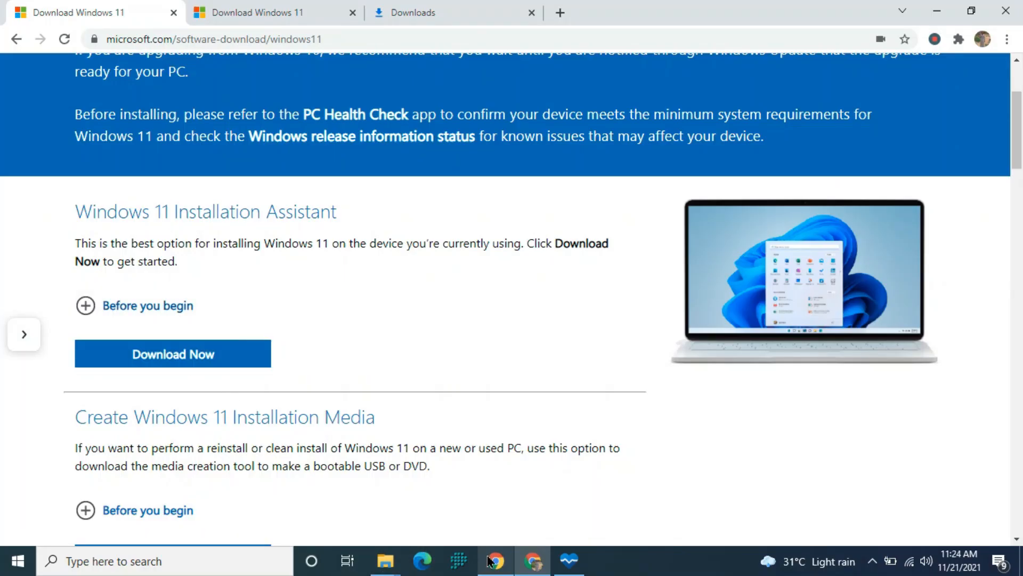
- Extract the Win11_English_x64 image on the desktop into its own Win11_English_x64 folder
mouse_move(494, 573)
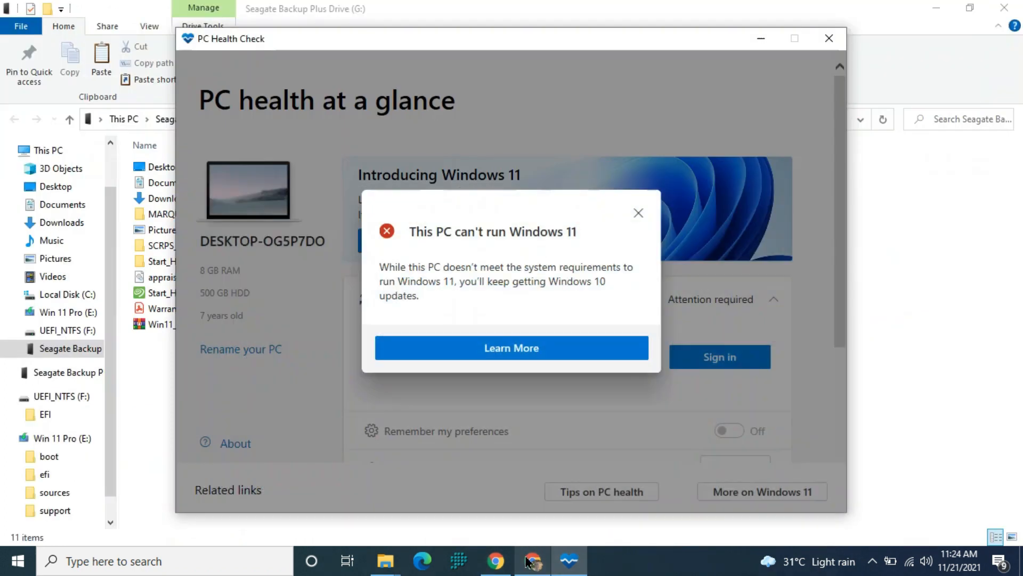
left_click(524, 559)
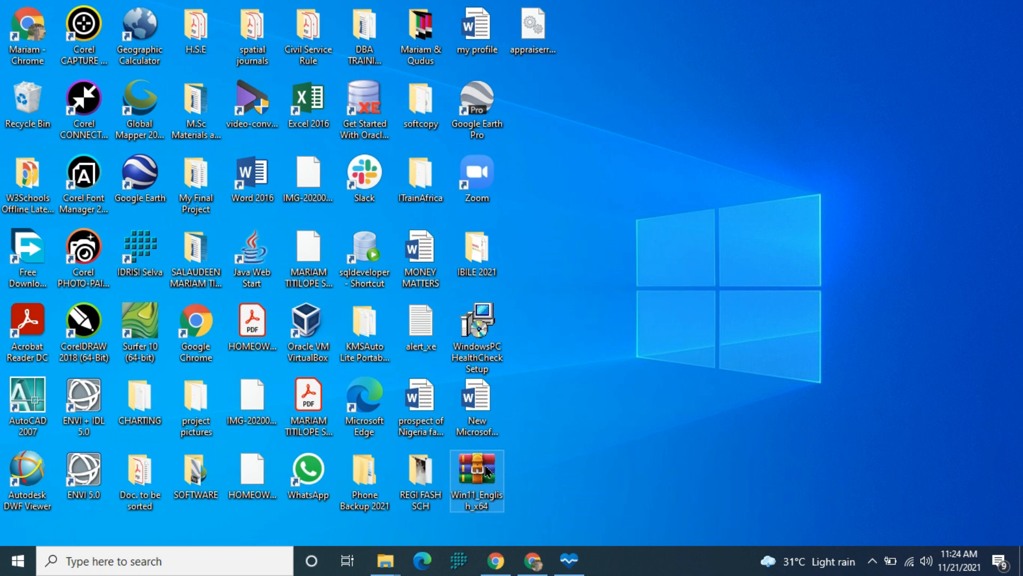
right_click(485, 471)
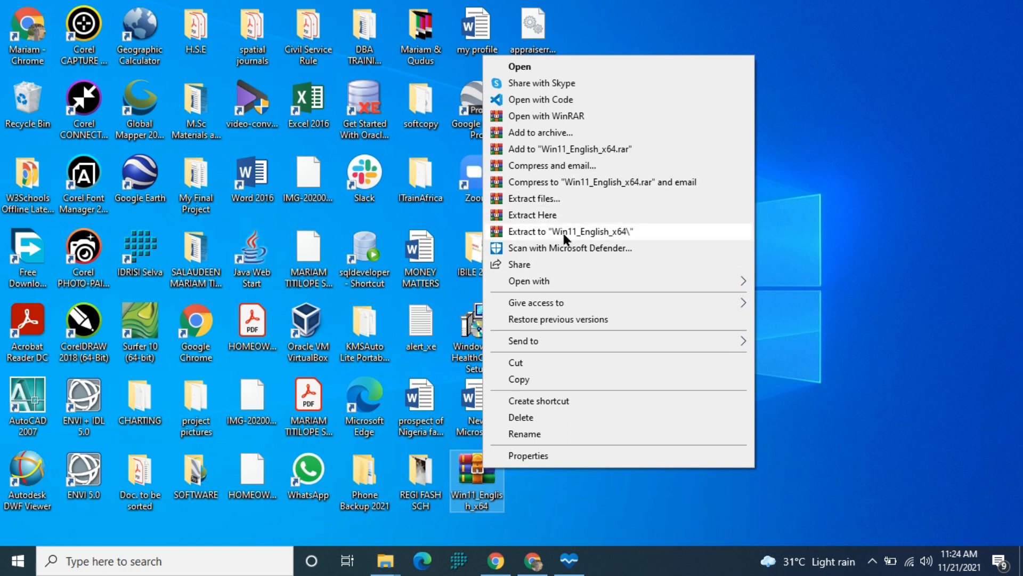
left_click(576, 232)
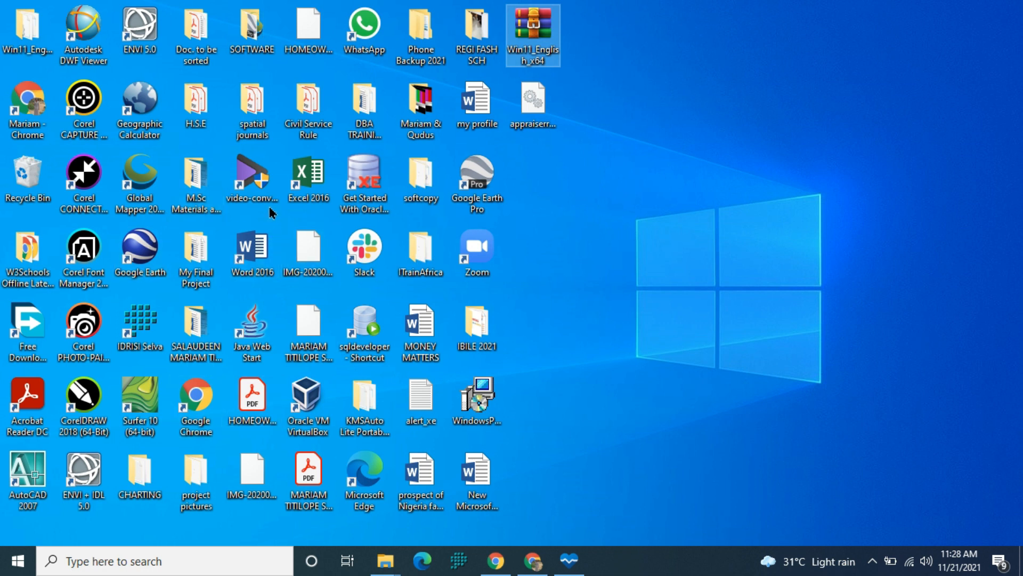
- Move the extracted Win11_English_x64 folder beside iTrainAfrica on the desktop and open it in a maximized window
left_click(236, 112)
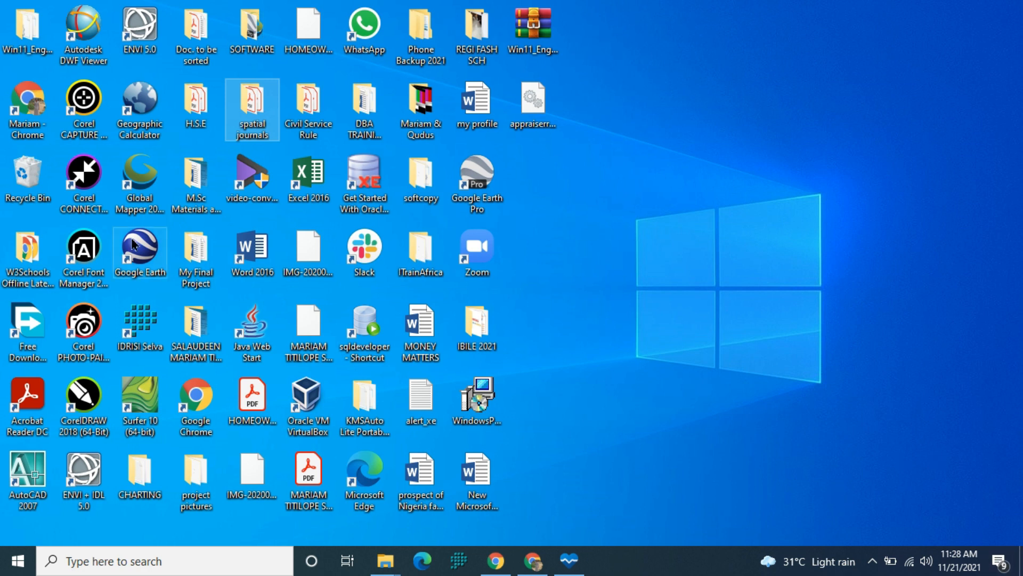
left_click(11, 38)
left_click_drag(10, 38, 475, 173)
double_click(476, 183)
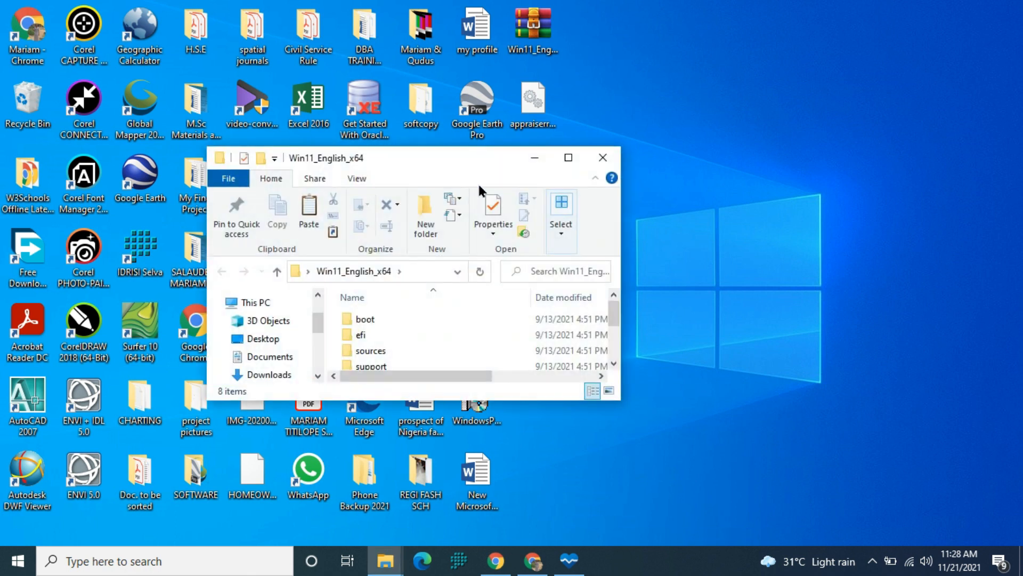
left_click(567, 158)
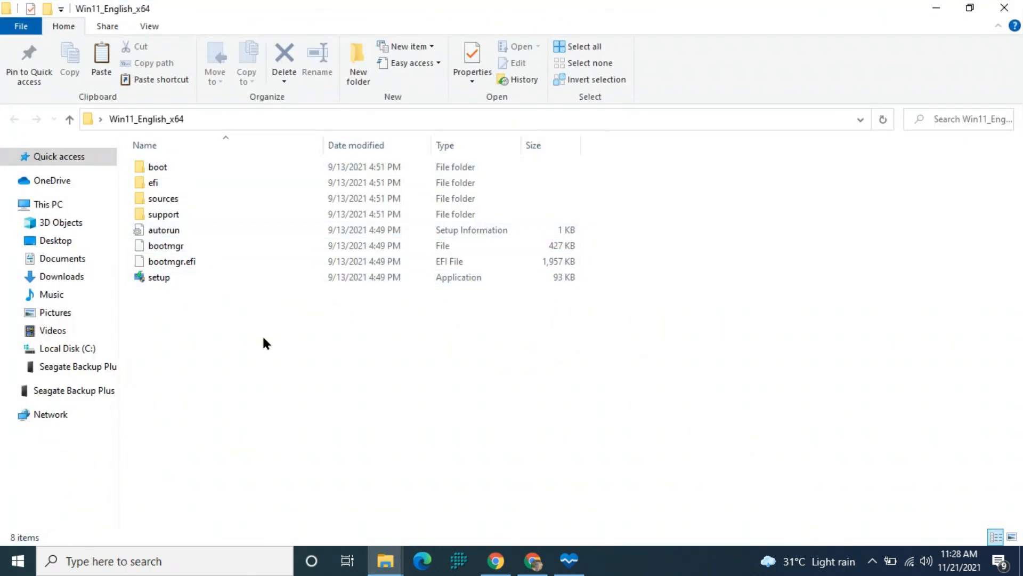
- Copy the edited appraiserres.dll from the Seagate Backup Plus Drive (G:) into the sources folder of Win11_English_x64, replacing the existing file
left_click(392, 563)
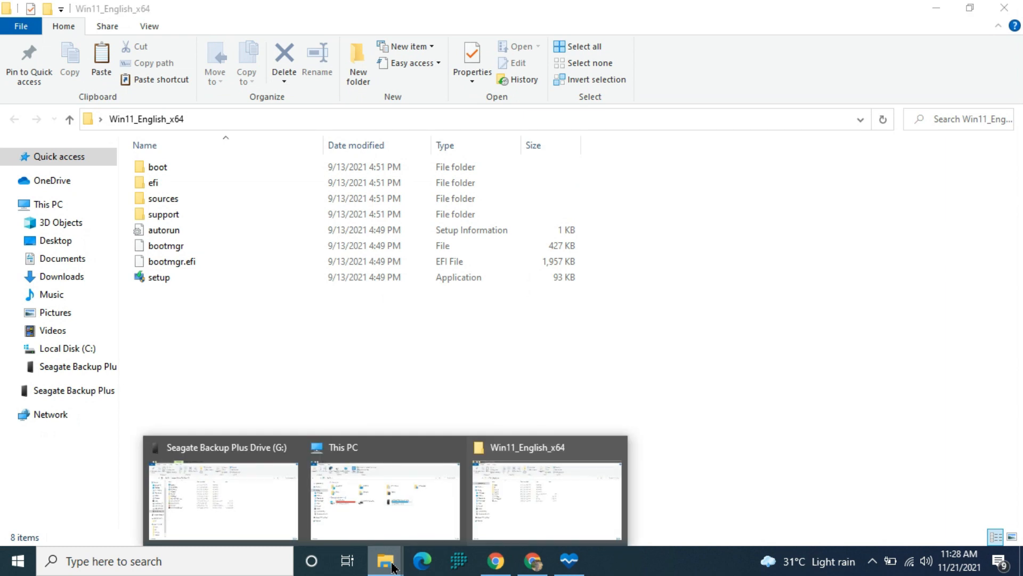
left_click(202, 493)
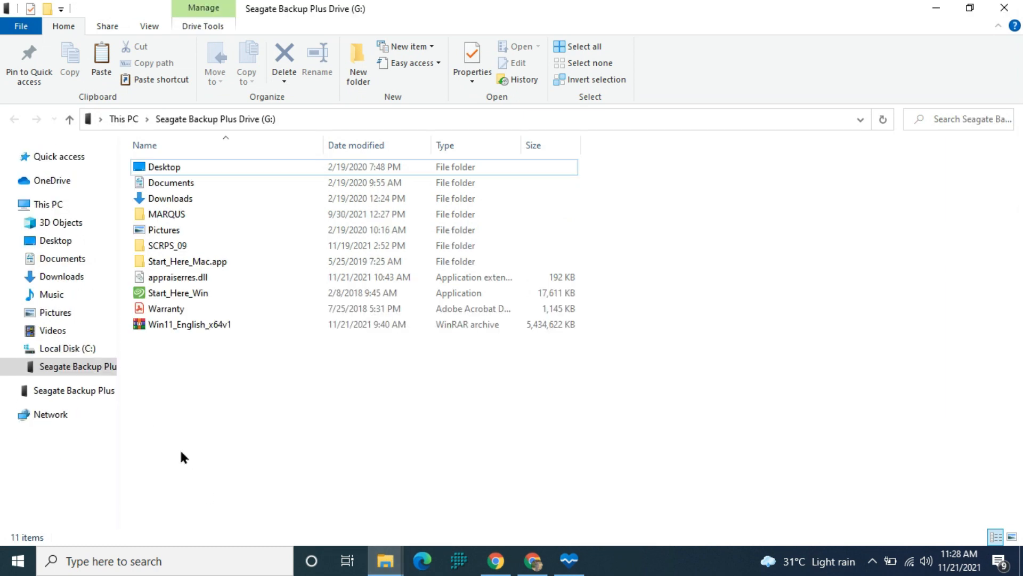
left_click(176, 279)
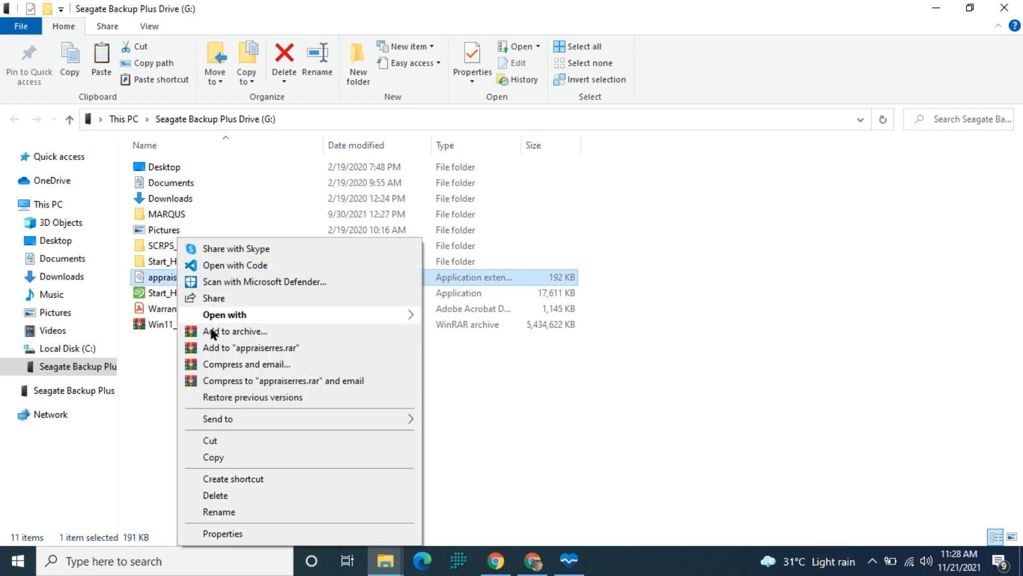
left_click(238, 456)
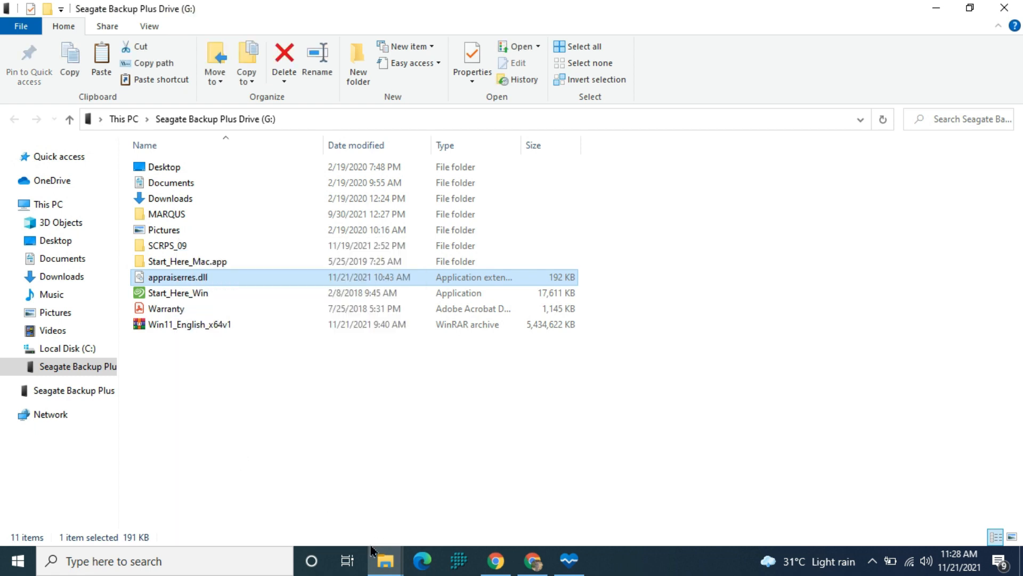
left_click(385, 560)
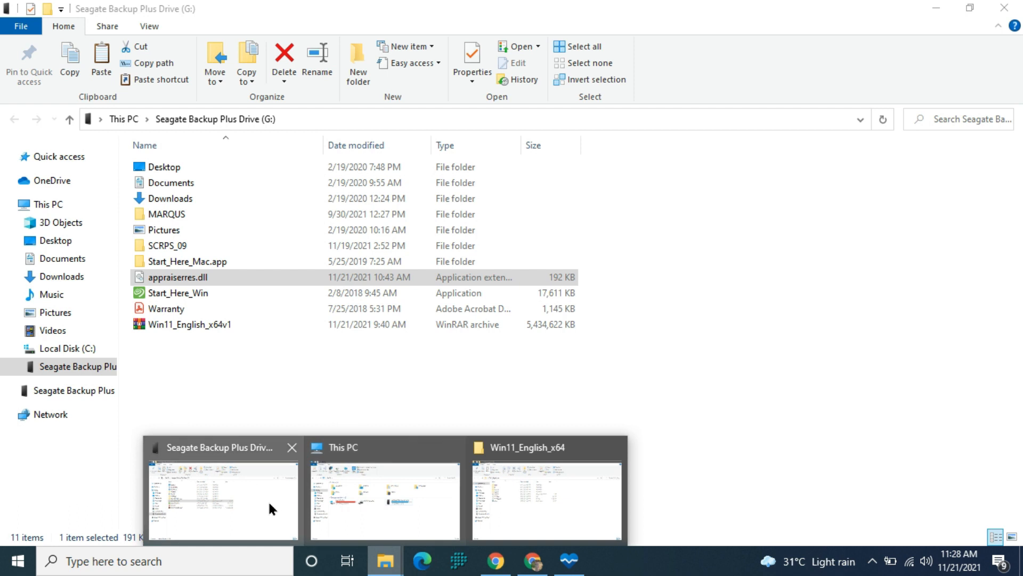
left_click(502, 501)
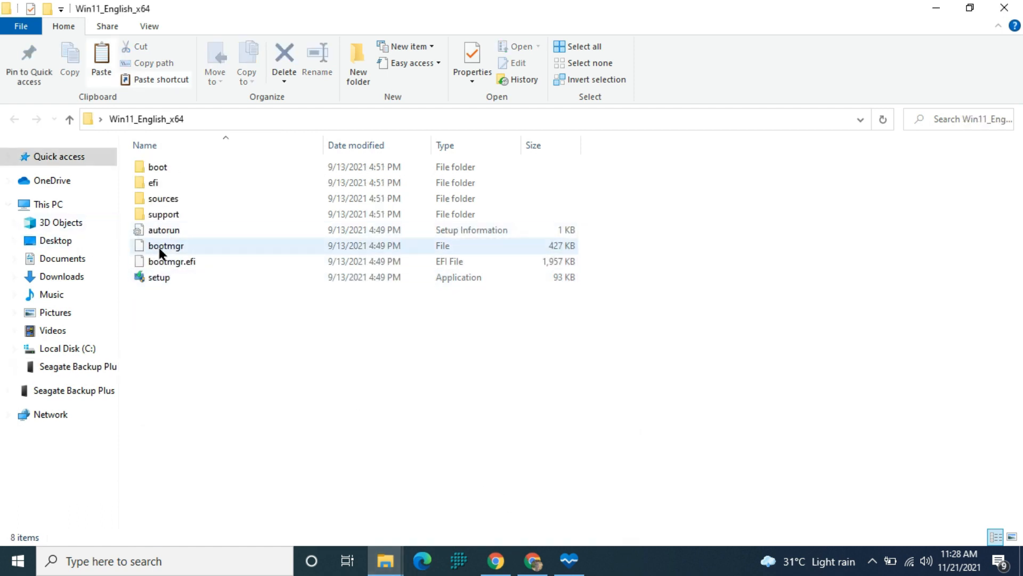
right_click(171, 201)
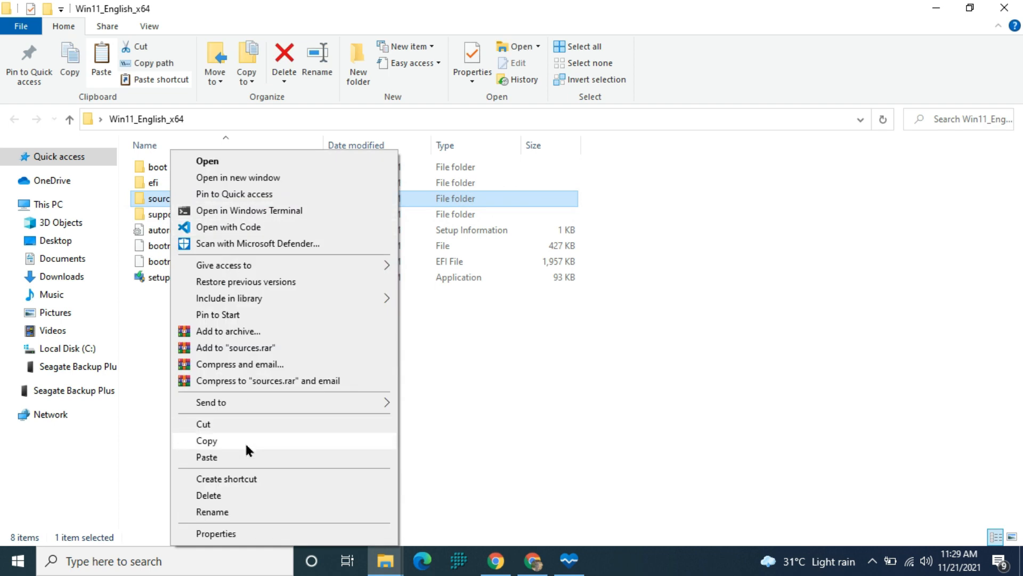
left_click(243, 454)
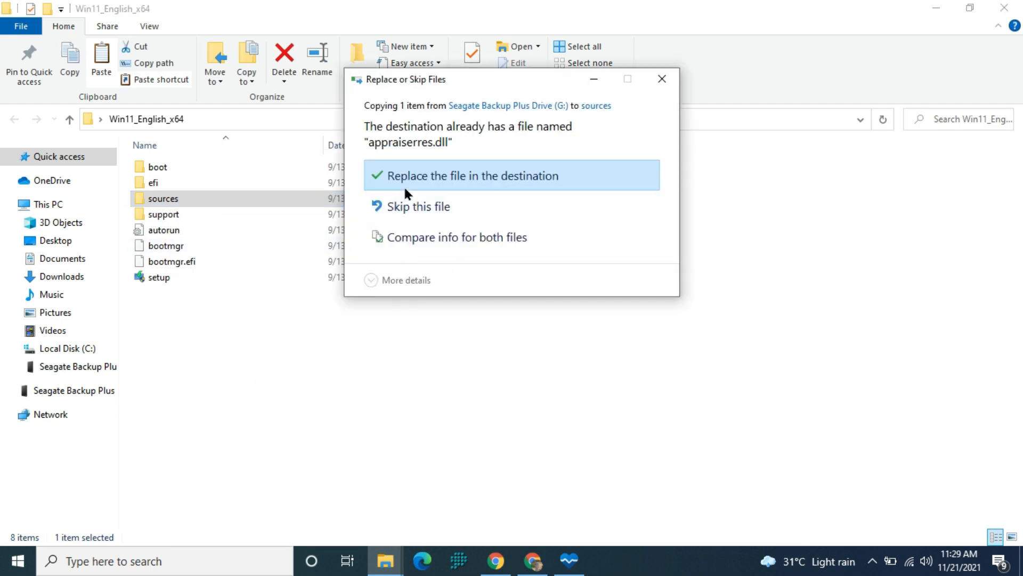
left_click(426, 176)
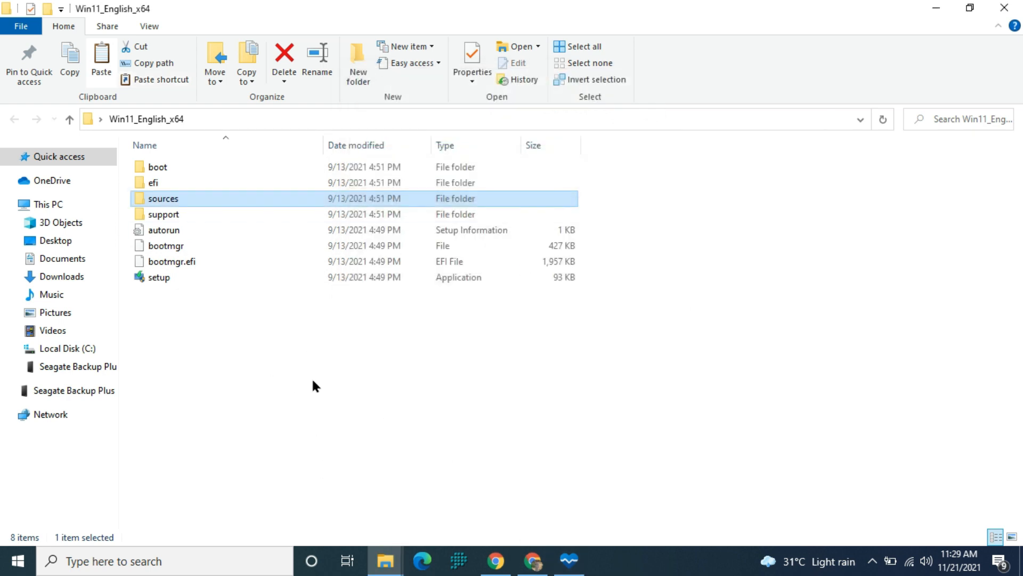
- Run setup from the Win11_English_x64 folder and start installing Windows 11 Pro, keeping personal files and apps
double_click(166, 276)
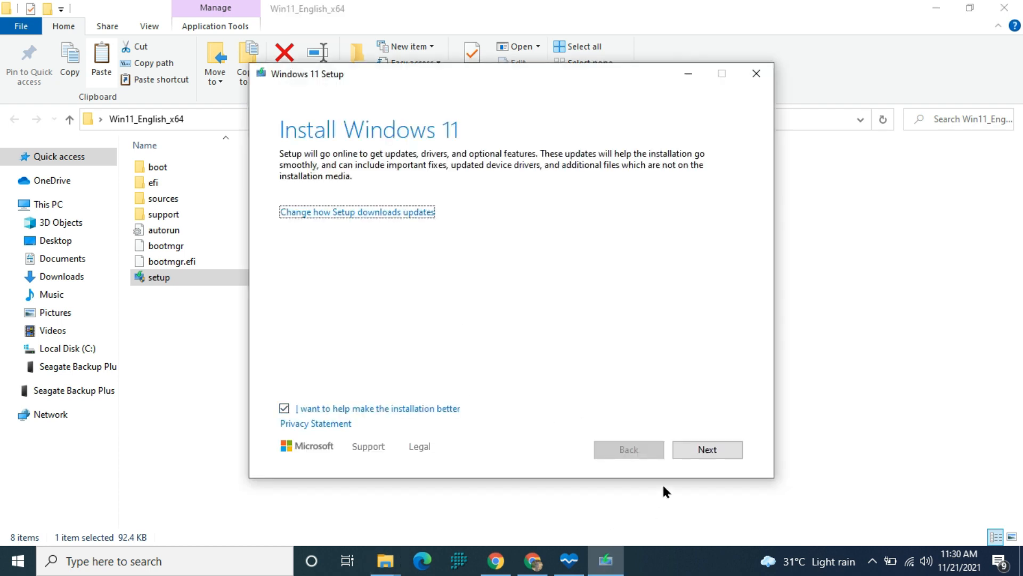
left_click(696, 448)
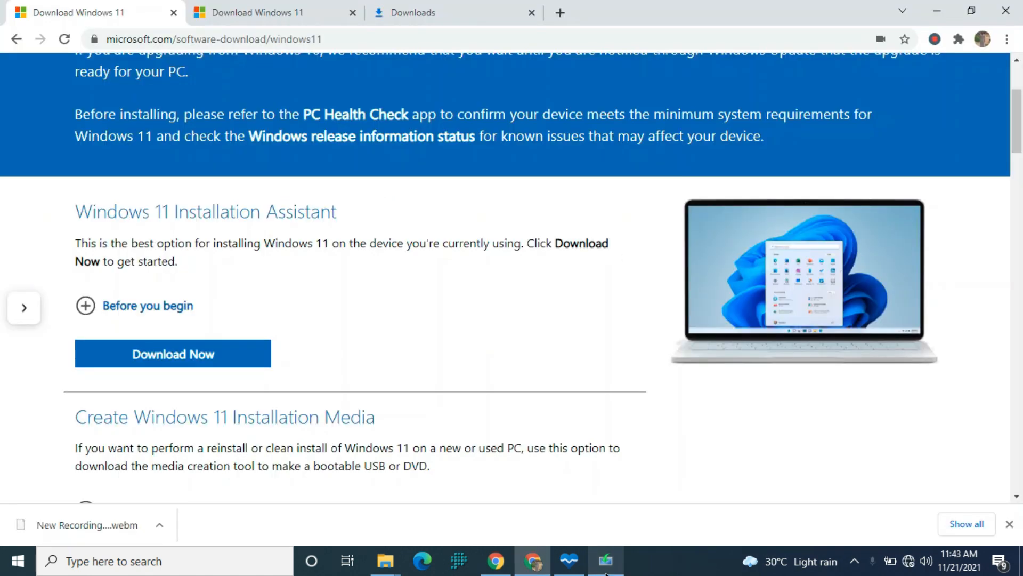
left_click(606, 570)
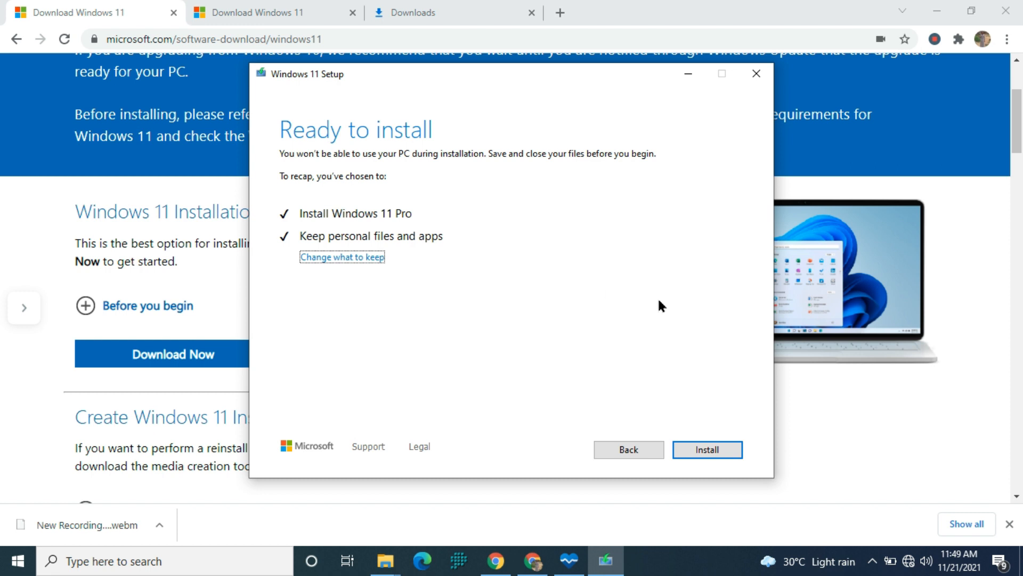
left_click(713, 452)
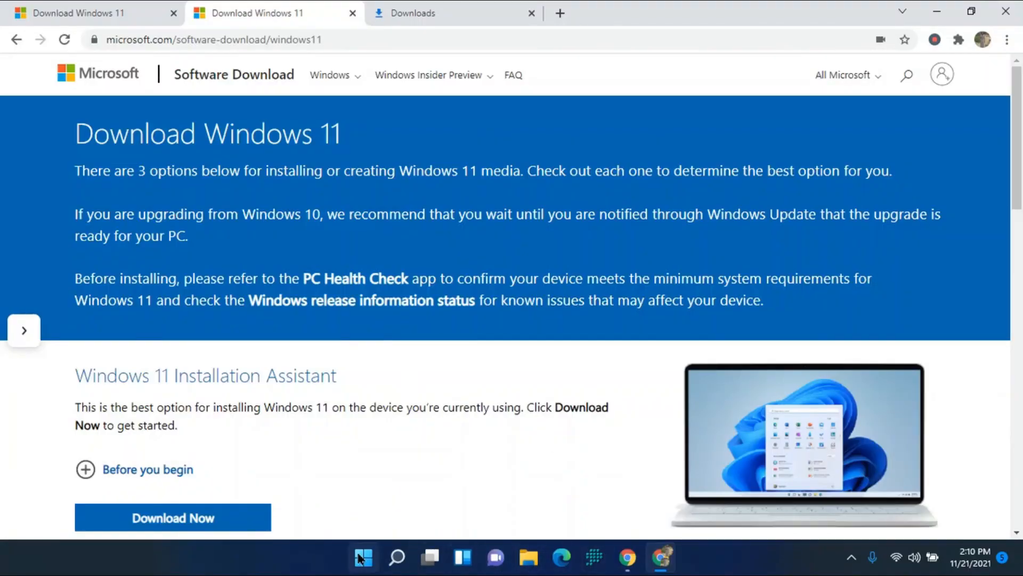
- Examine the pinned and recommended items in the new Windows 11 Start menu and close it
left_click(362, 560)
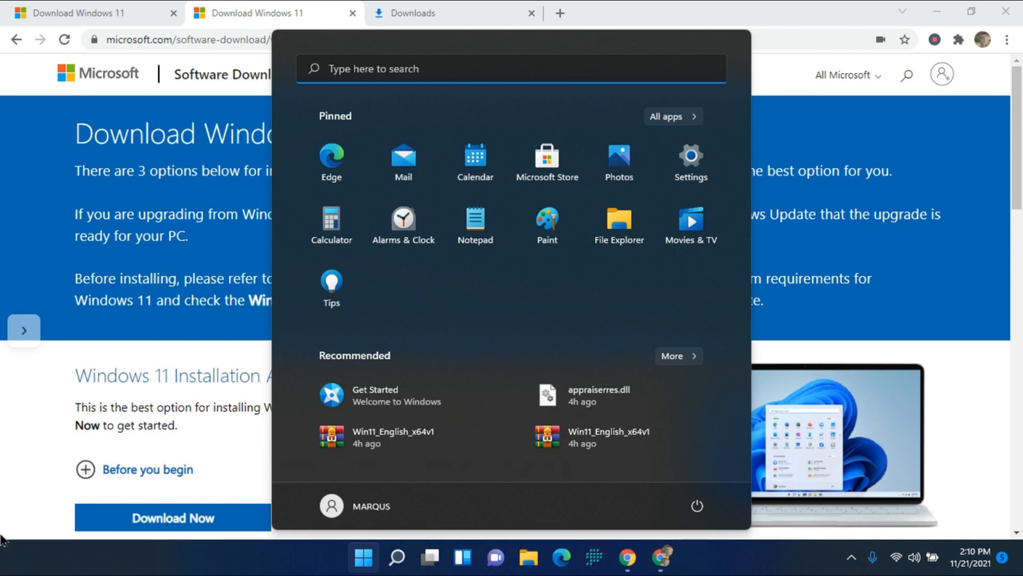
left_click(24, 564)
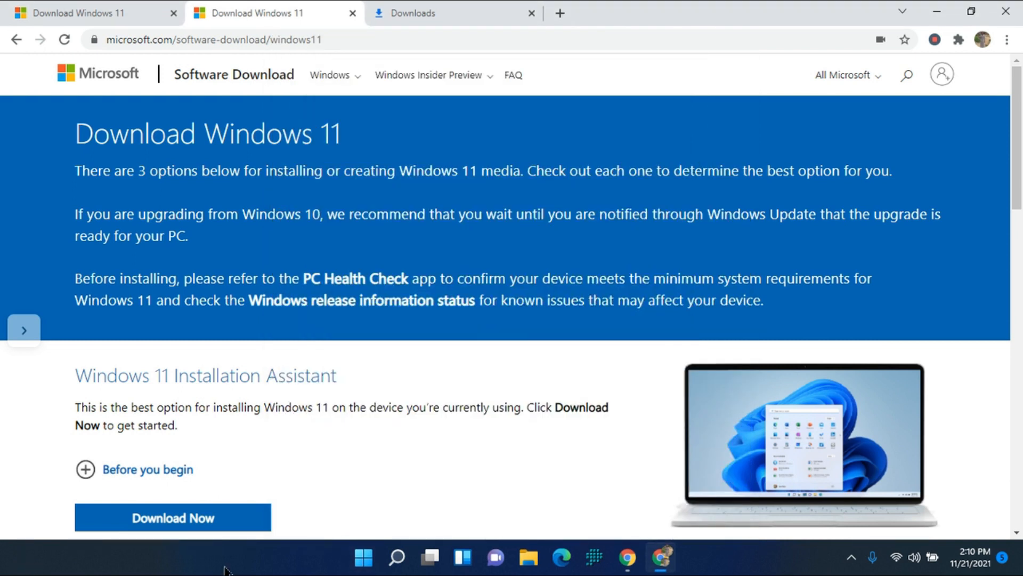
left_click(364, 558)
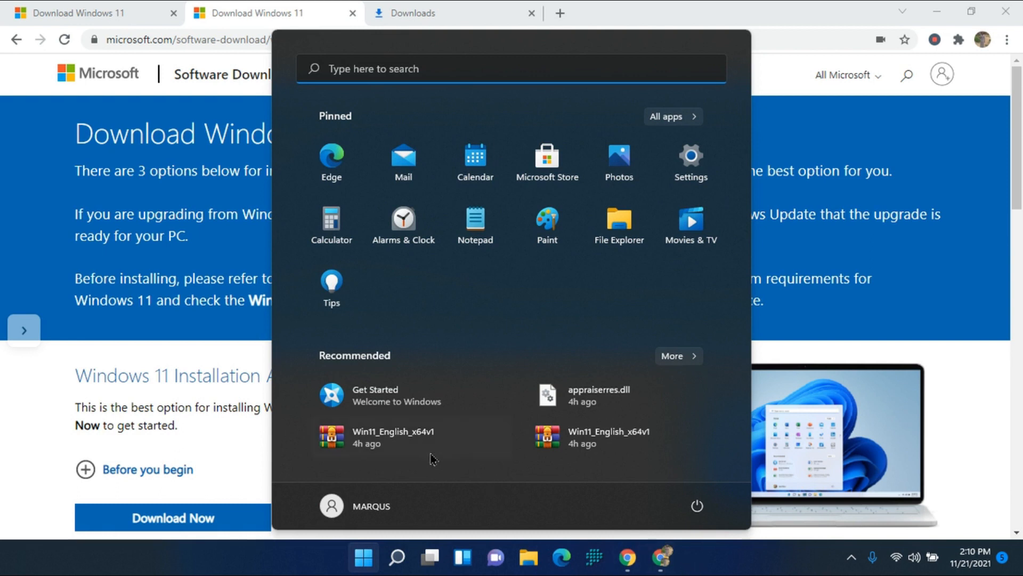
left_click(123, 559)
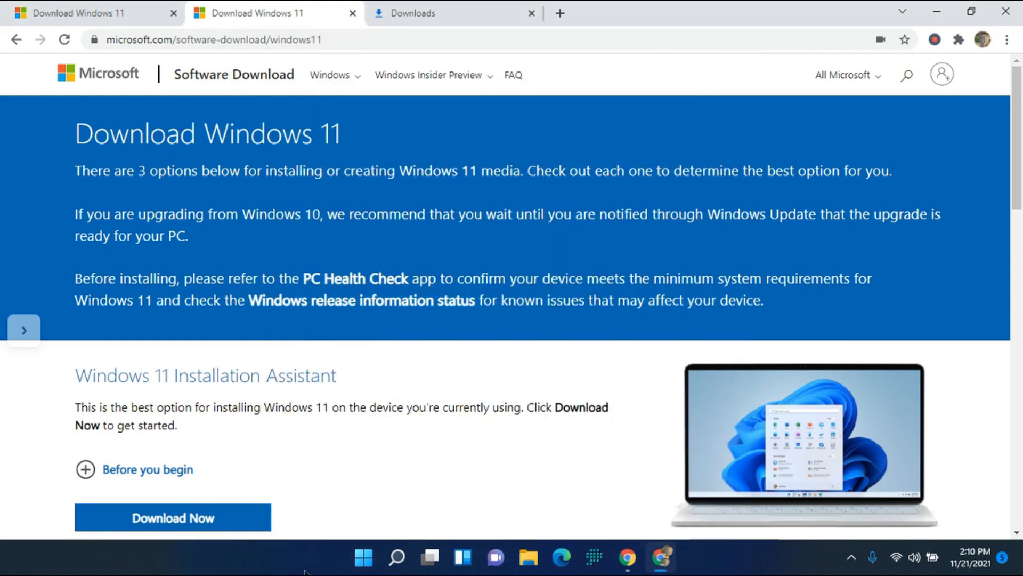
key("super")
key("super")
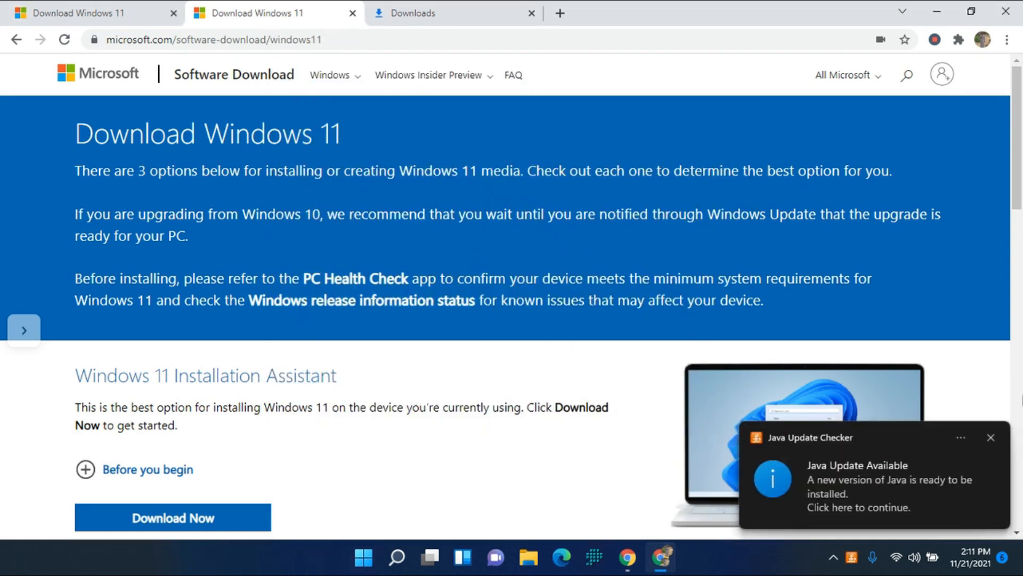
- Clear the Java update notification and the browser window off the desktop, and run dxdiag from Windows search
left_click(991, 437)
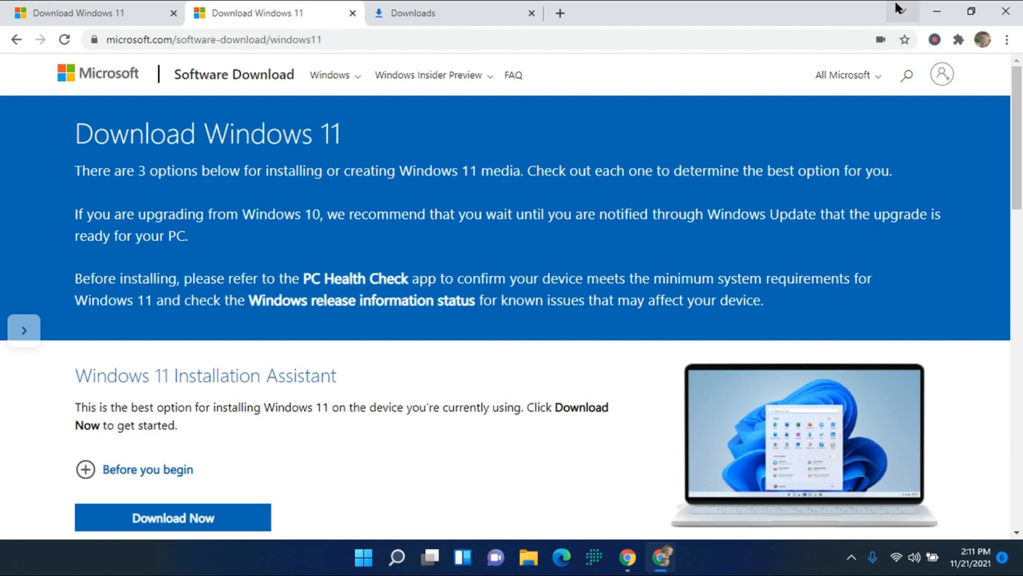
left_click(927, 19)
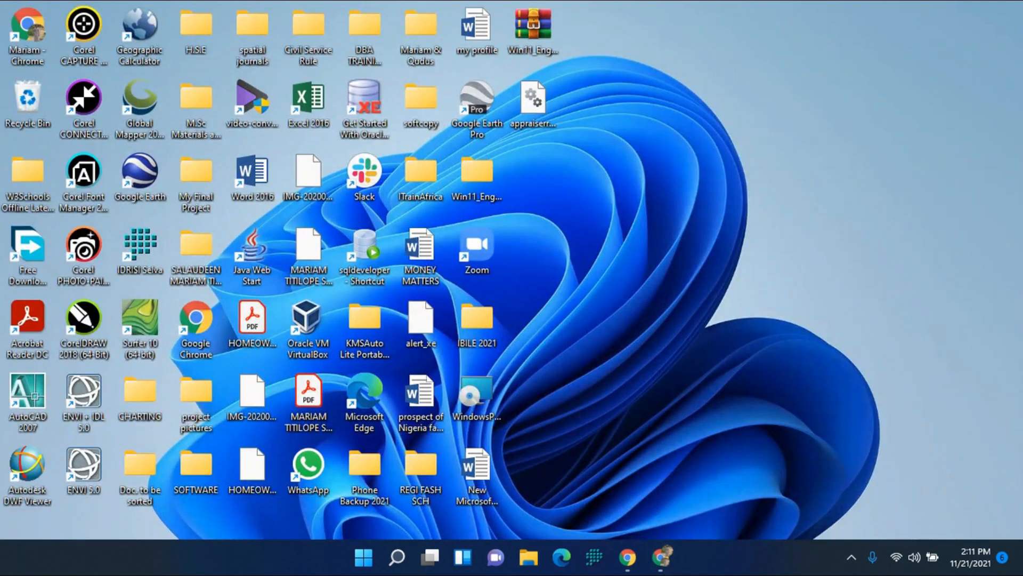
left_click(397, 557)
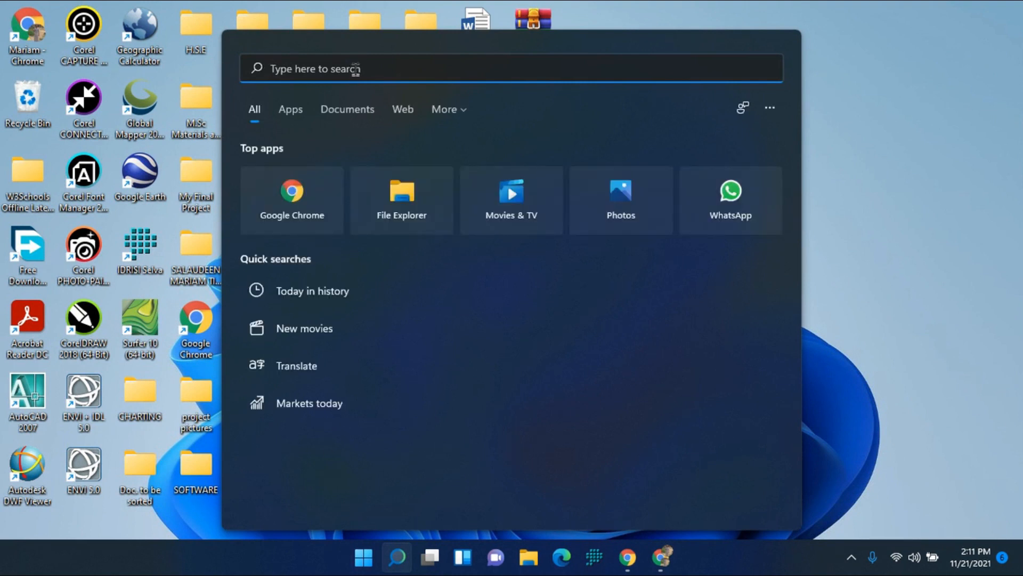
type("dxdiag")
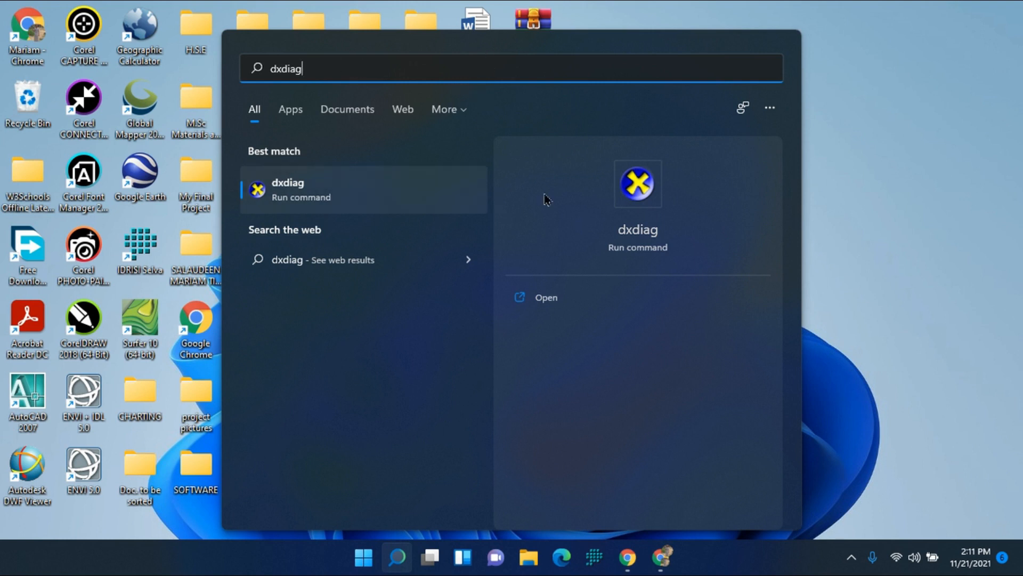
left_click(477, 212)
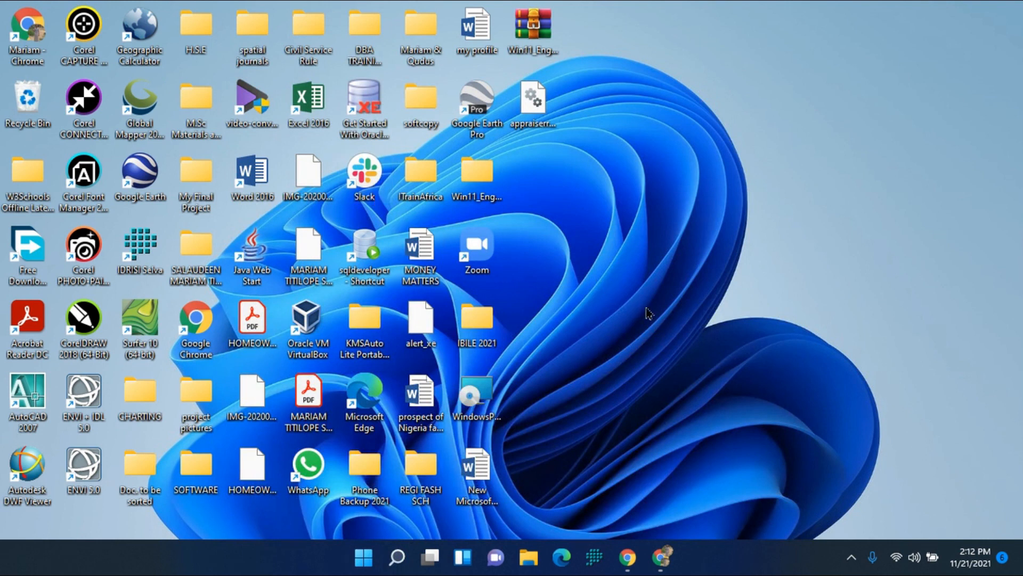
- Search Windows for dxdiag again
mouse_move(670, 565)
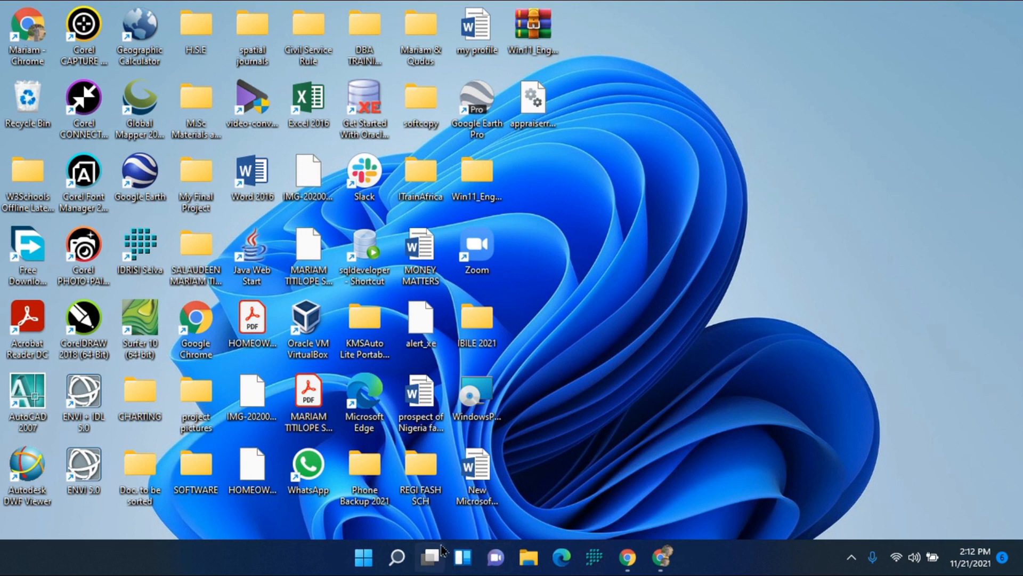
left_click(398, 563)
left_click(398, 565)
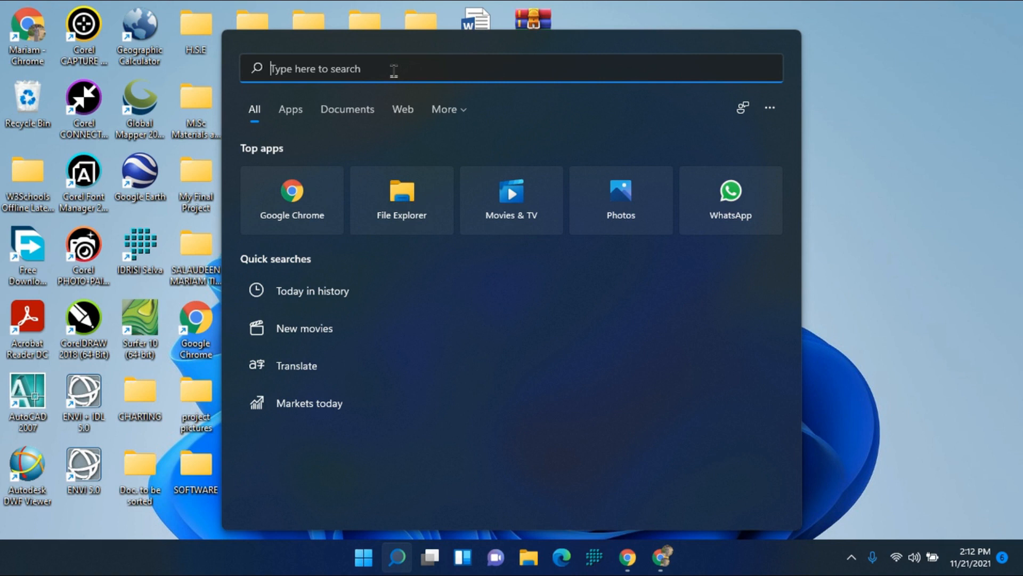
type("dxd")
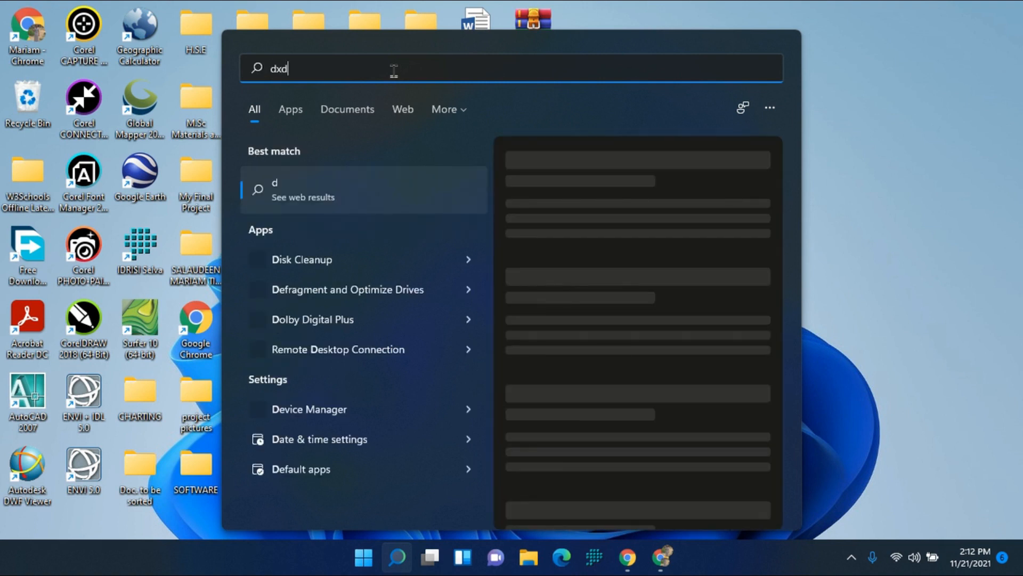